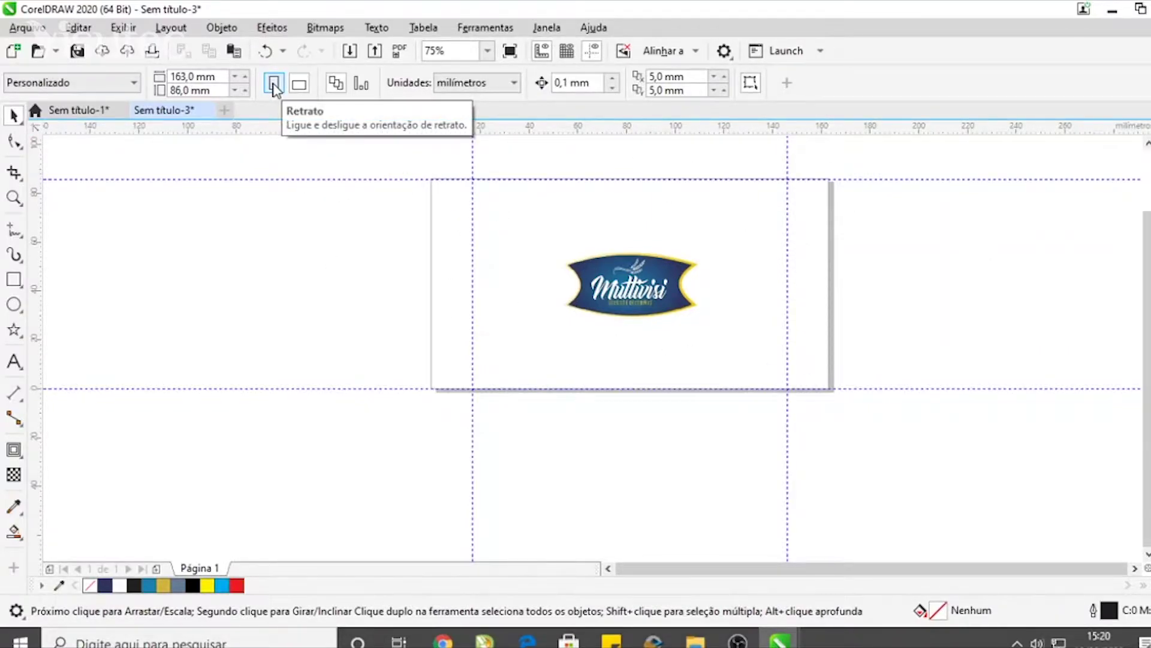
Step: Switch the page to portrait orientation and move the logo badge to the upper part of the page
click(274, 87)
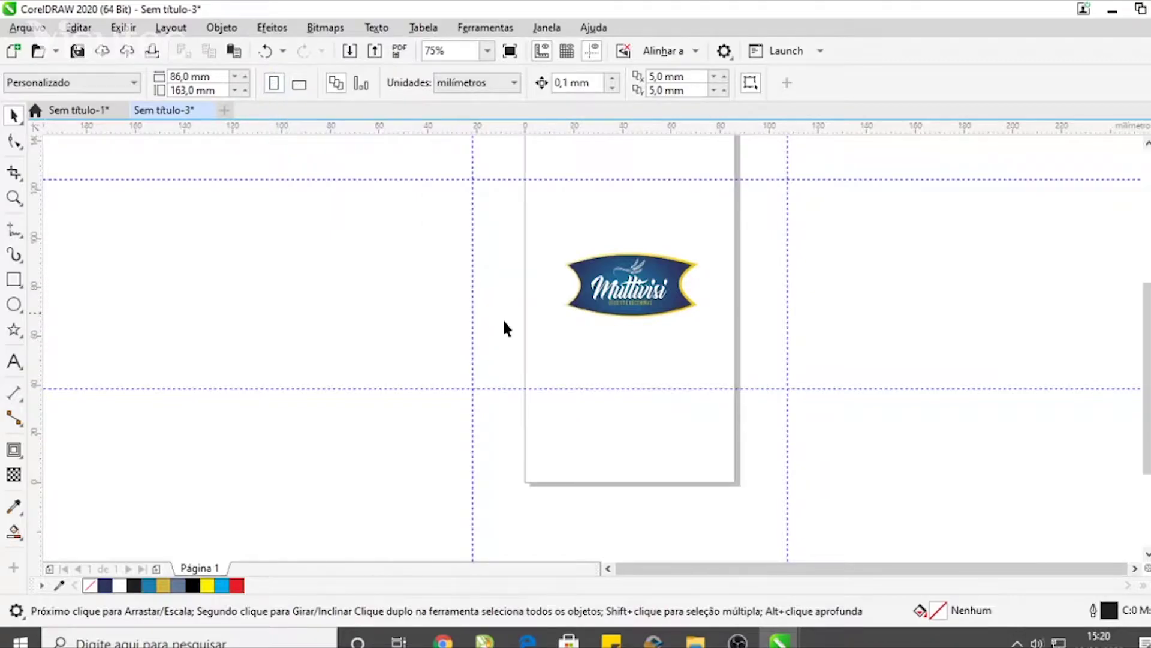
click(654, 366)
drag(673, 349, 668, 355)
drag(598, 396, 605, 280)
click(634, 324)
scroll(728, 325, down, 2)
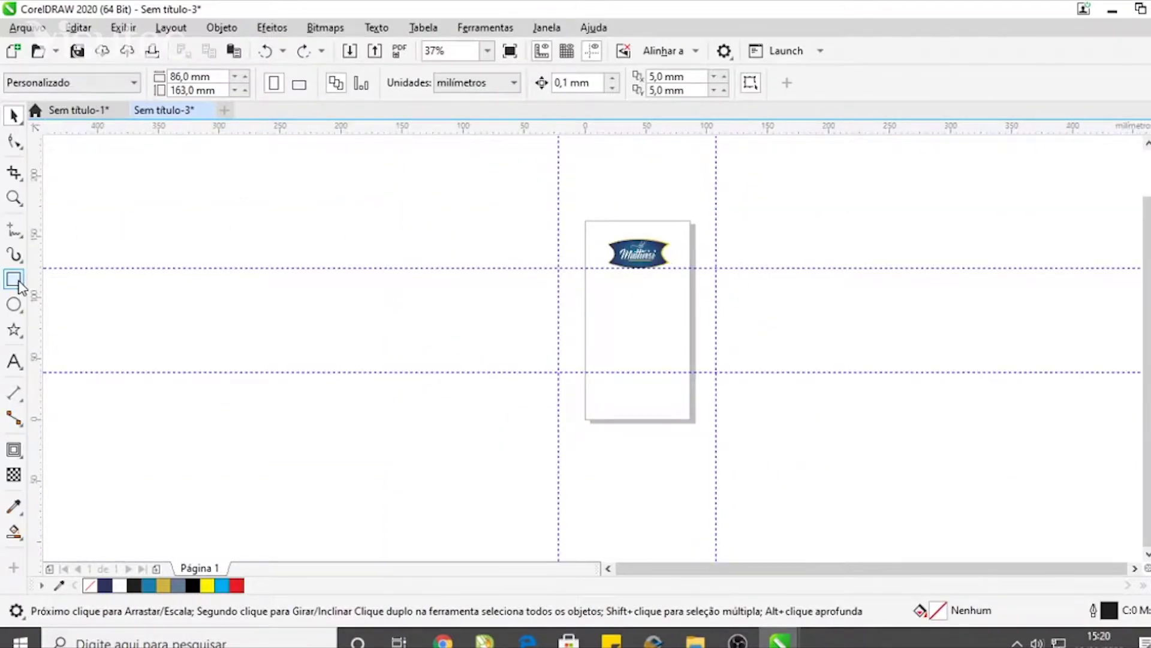
Step: Create a page-sized rectangle behind the logo, fill it with cyan and remove its outline
double_click(18, 282)
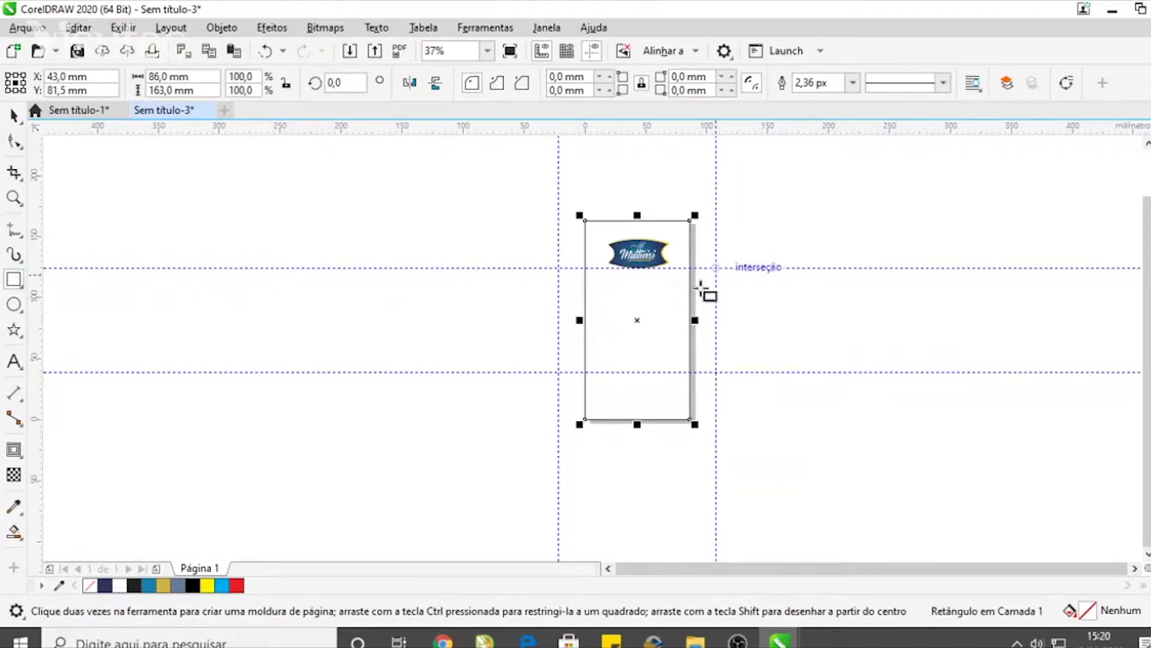
scroll(663, 386, up, 2)
scroll(663, 386, down, 2)
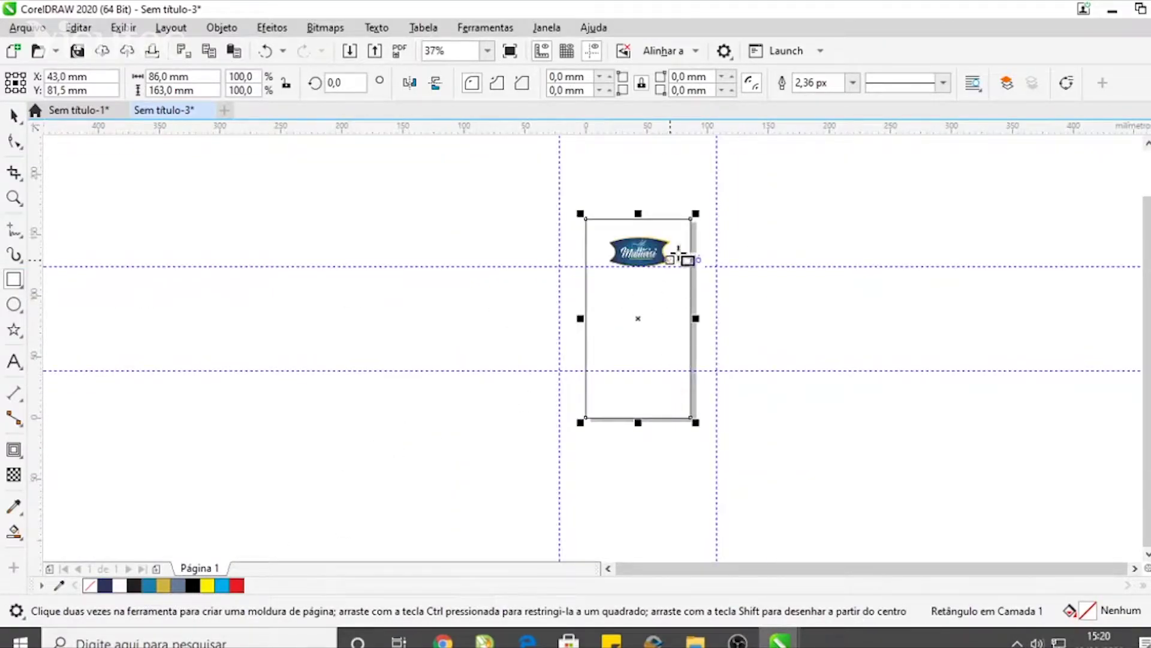
scroll(684, 259, up, 2)
click(221, 586)
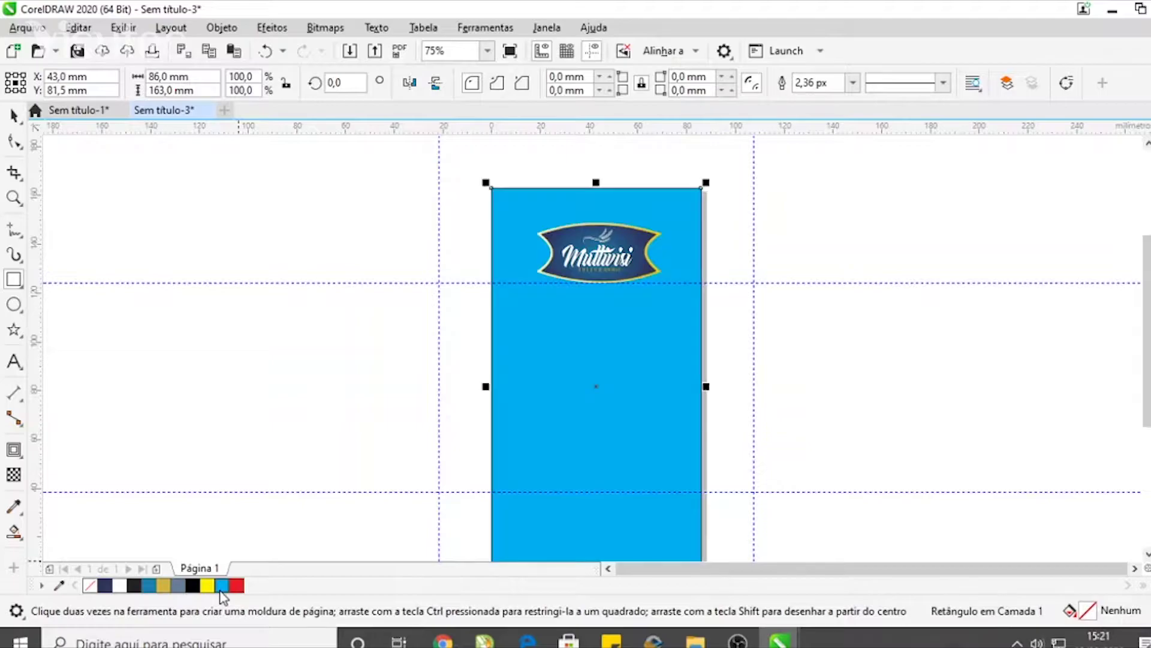
right_click(92, 586)
Step: Delete the remaining horizontal and vertical guidelines around the page
click(15, 115)
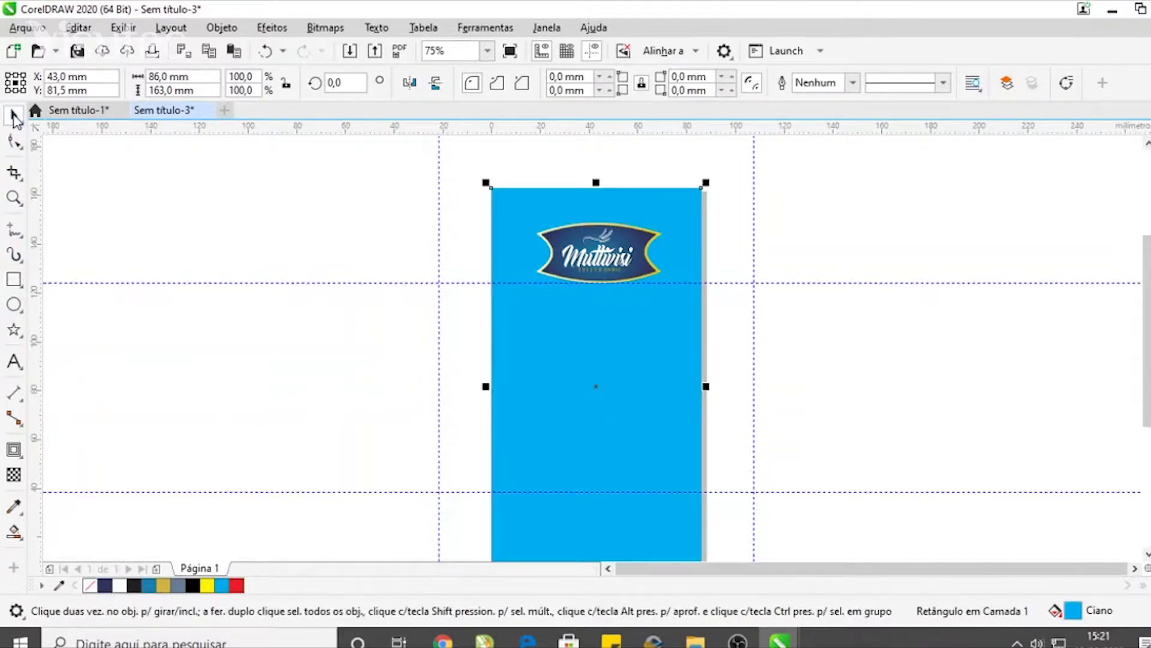
click(444, 283)
key(Delete)
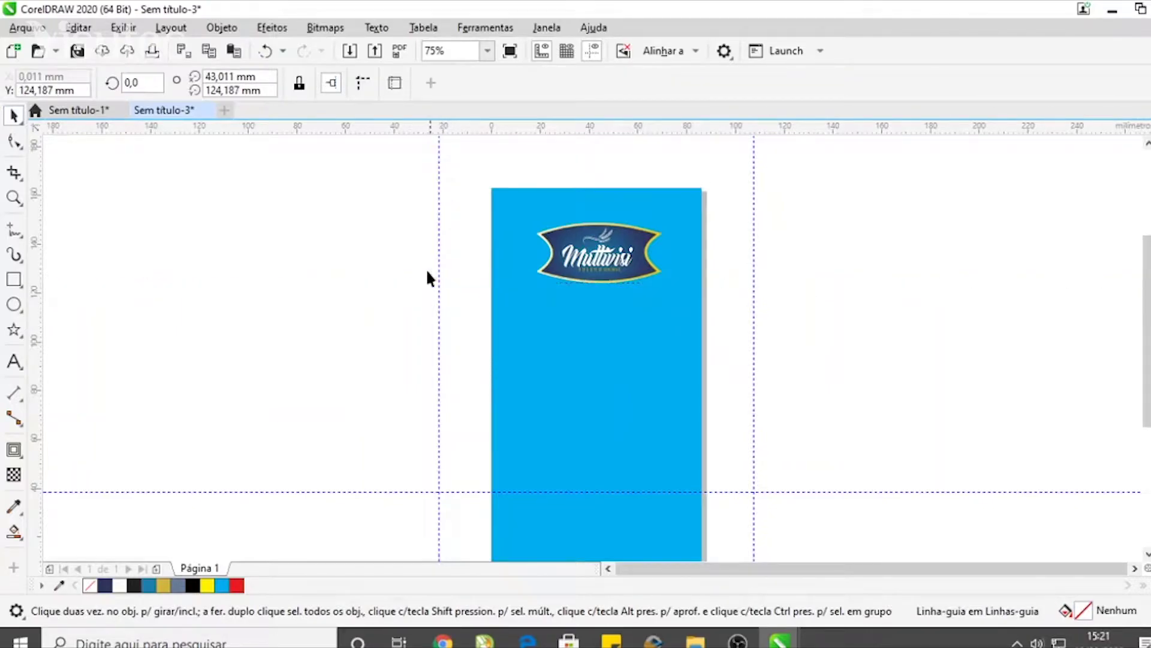
click(754, 206)
key(Delete)
click(740, 490)
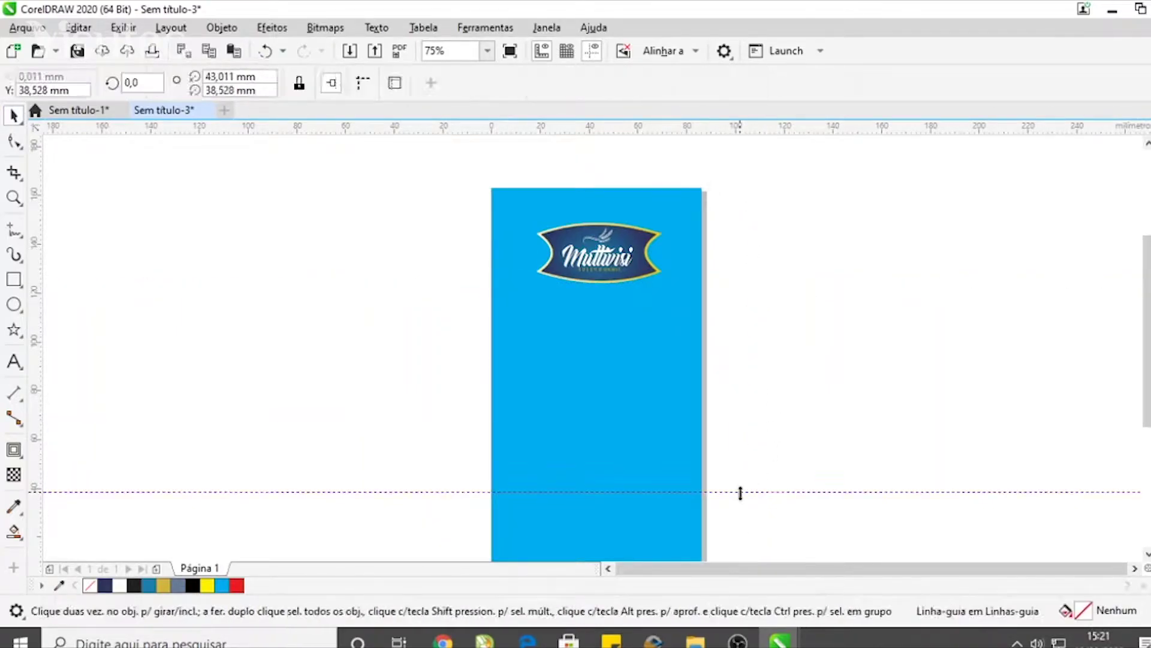
key(Delete)
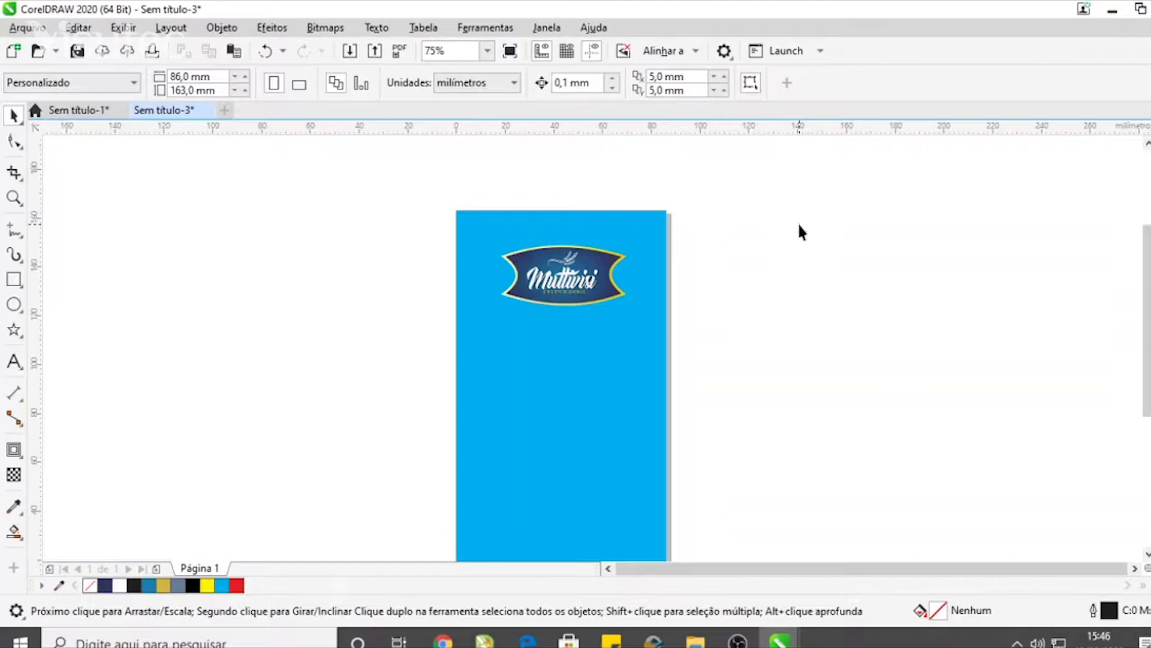
Step: Place a copy of the logo's wheat ornament on the blue background below the badge
drag(473, 179, 636, 372)
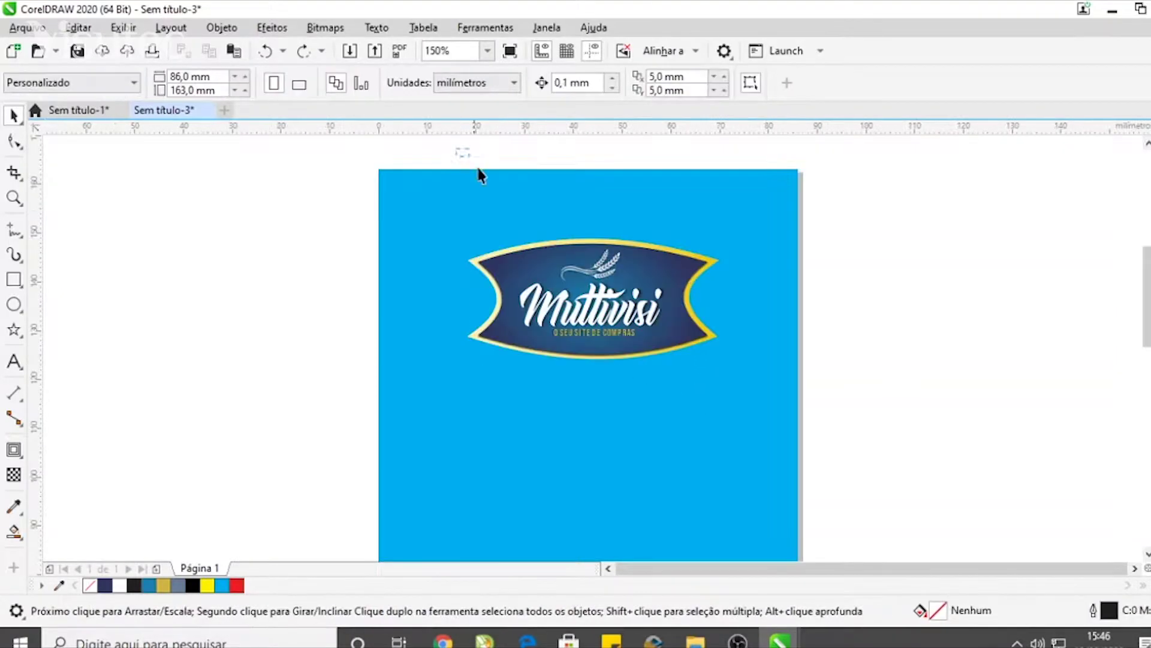
drag(478, 169, 474, 427)
scroll(586, 245, up, 2)
Step: Select all the parts of the logo badge and group them
click(681, 334)
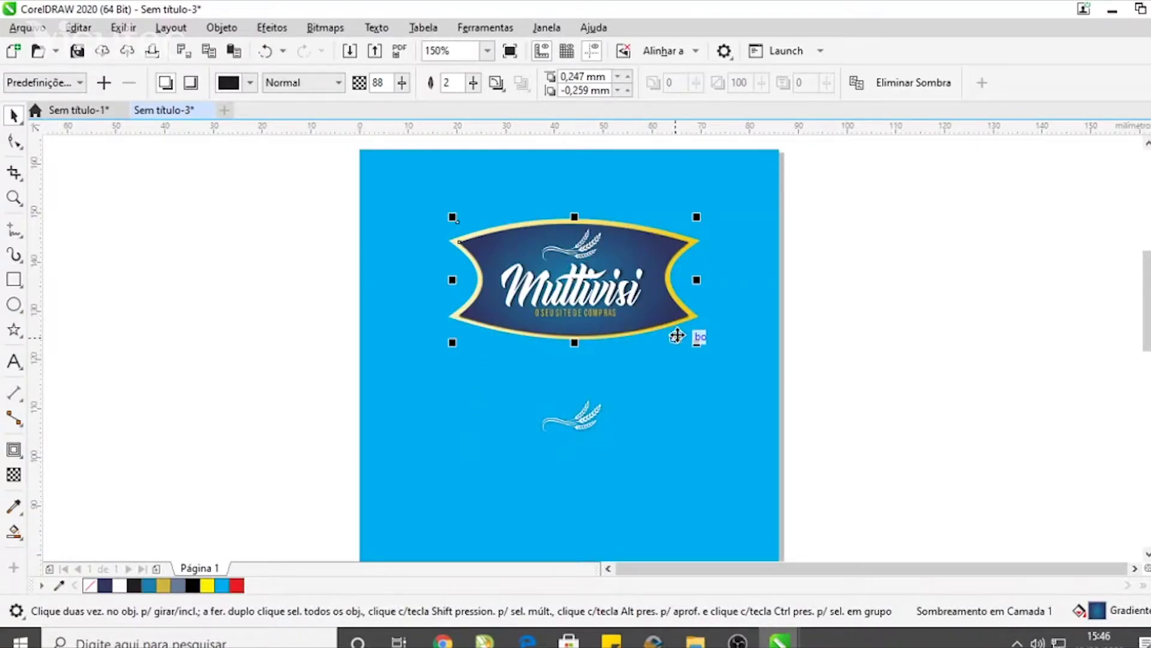
click(362, 133)
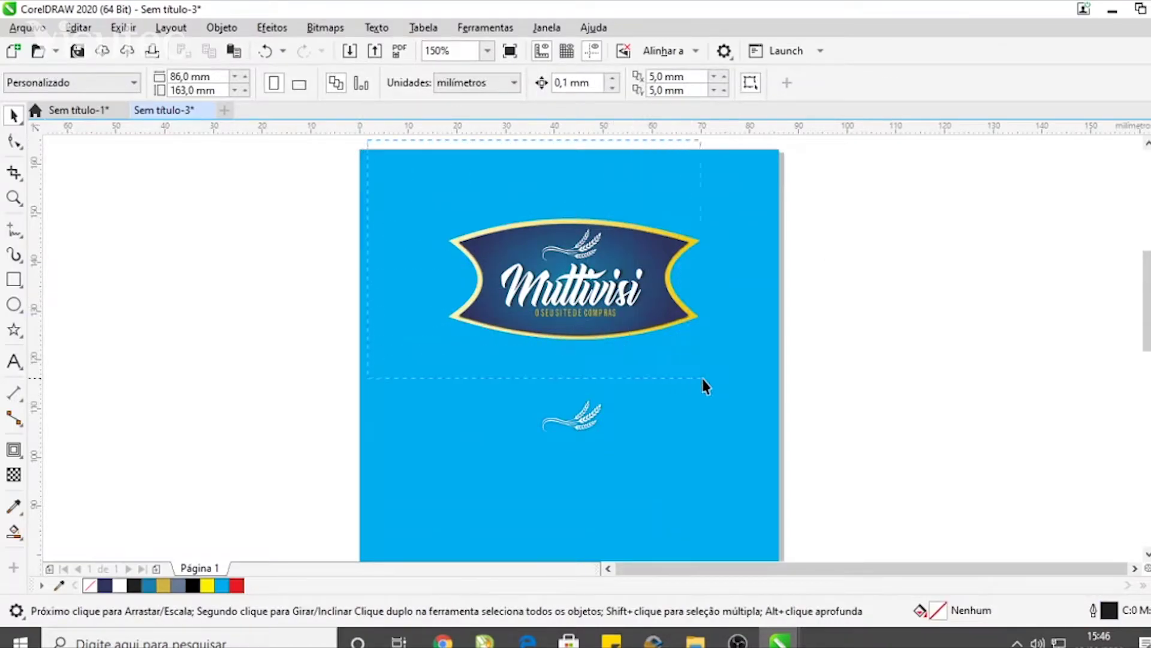
drag(704, 384, 713, 382)
key(ctrl+g)
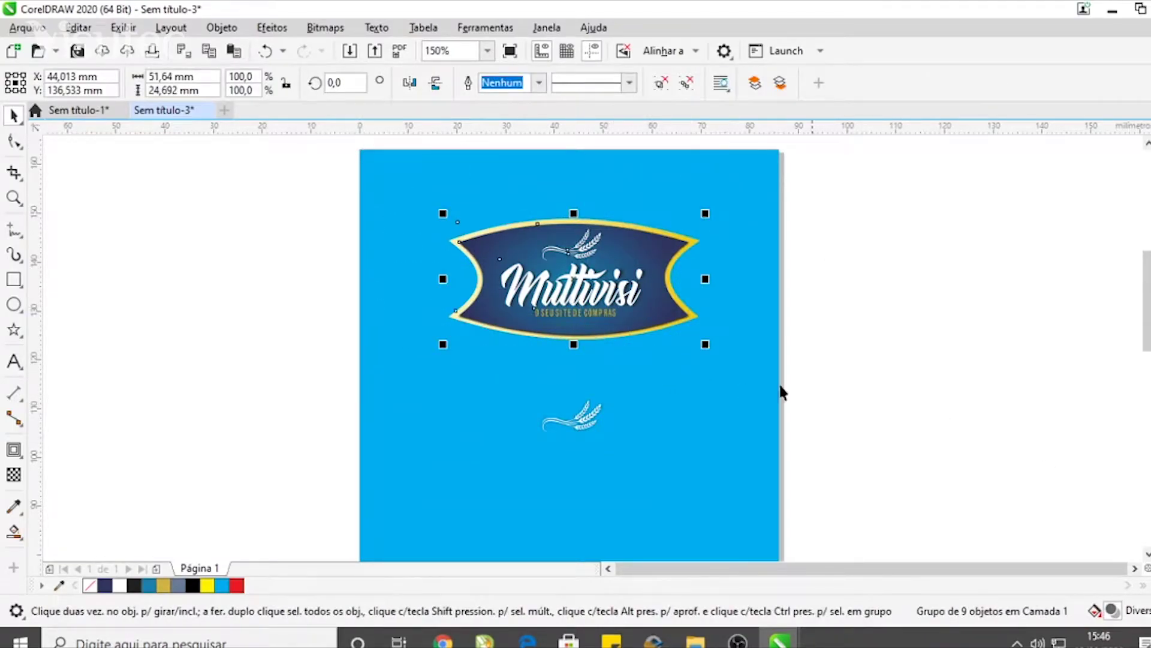
Step: Duplicate the small wheat ornament beside itself and enlarge the original from its centre to about 40 mm wide
scroll(780, 393, down, 2)
click(667, 385)
scroll(670, 385, up, 4)
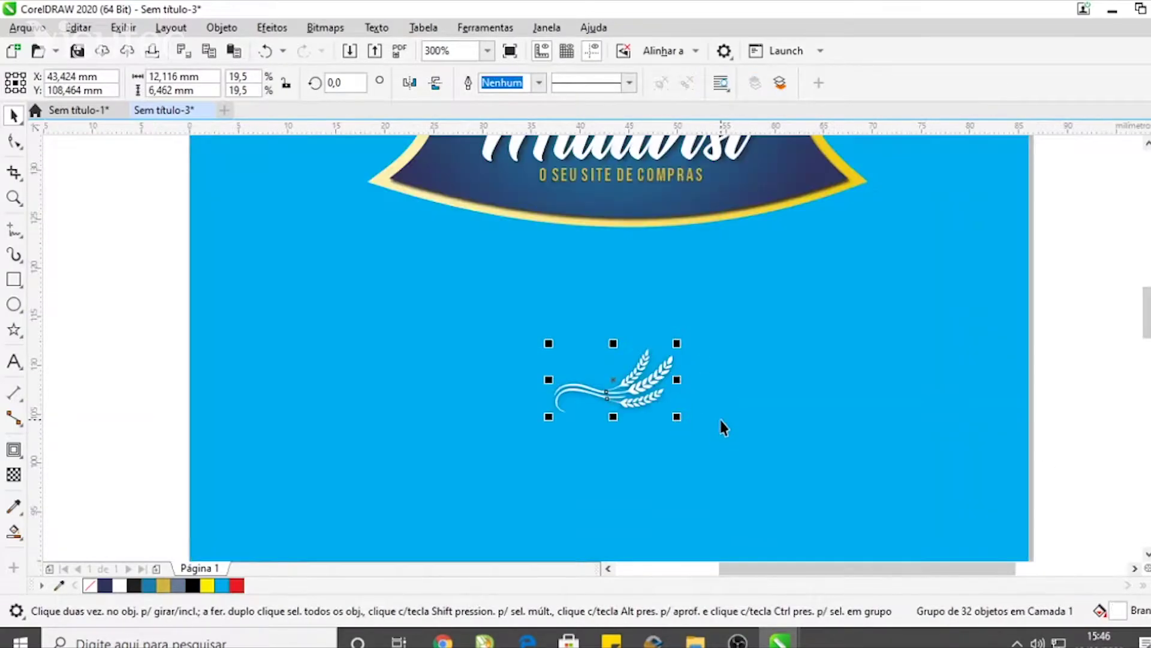
ctrl+click(637, 389)
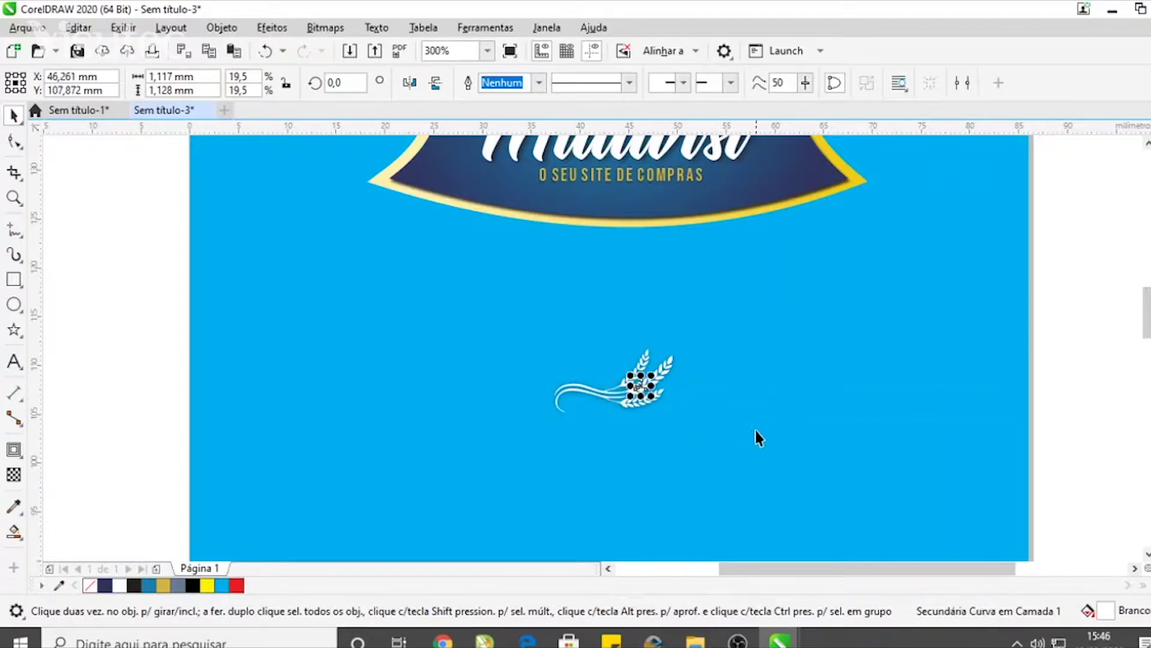
click(1114, 400)
click(633, 391)
drag(633, 391, 810, 452)
click(851, 432)
scroll(699, 378, down, 2)
click(699, 377)
click(742, 379)
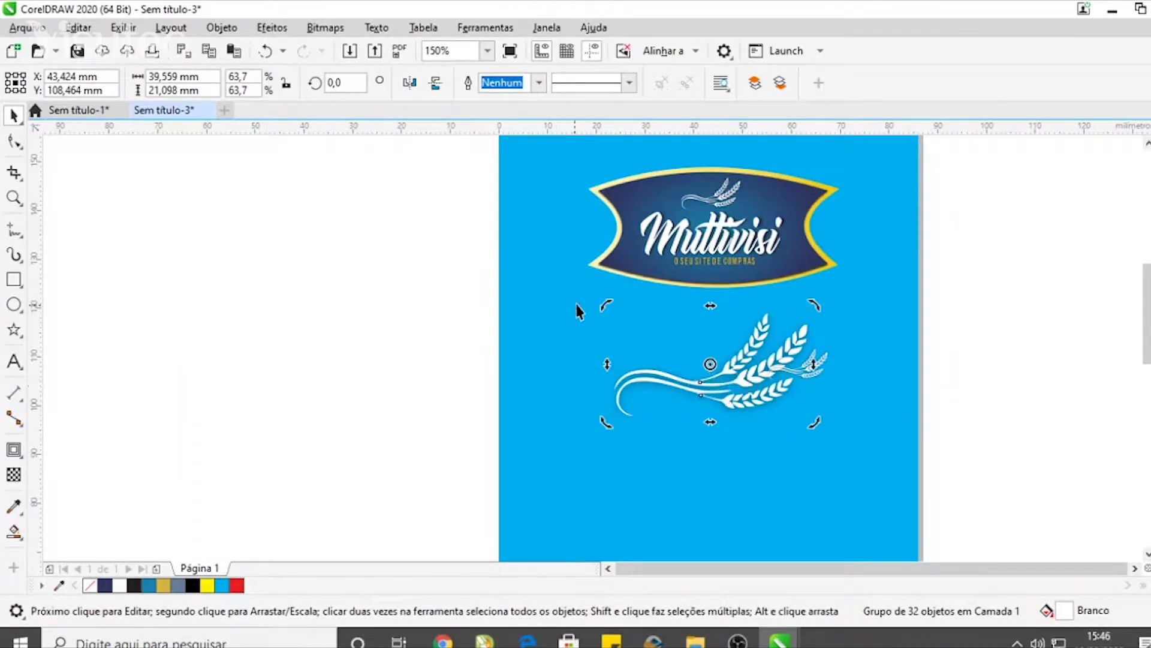
Step: Rotate the enlarged wheat ornament to about 305°, mirror it horizontally and place it over the badge's upper-left corner
drag(602, 303, 708, 250)
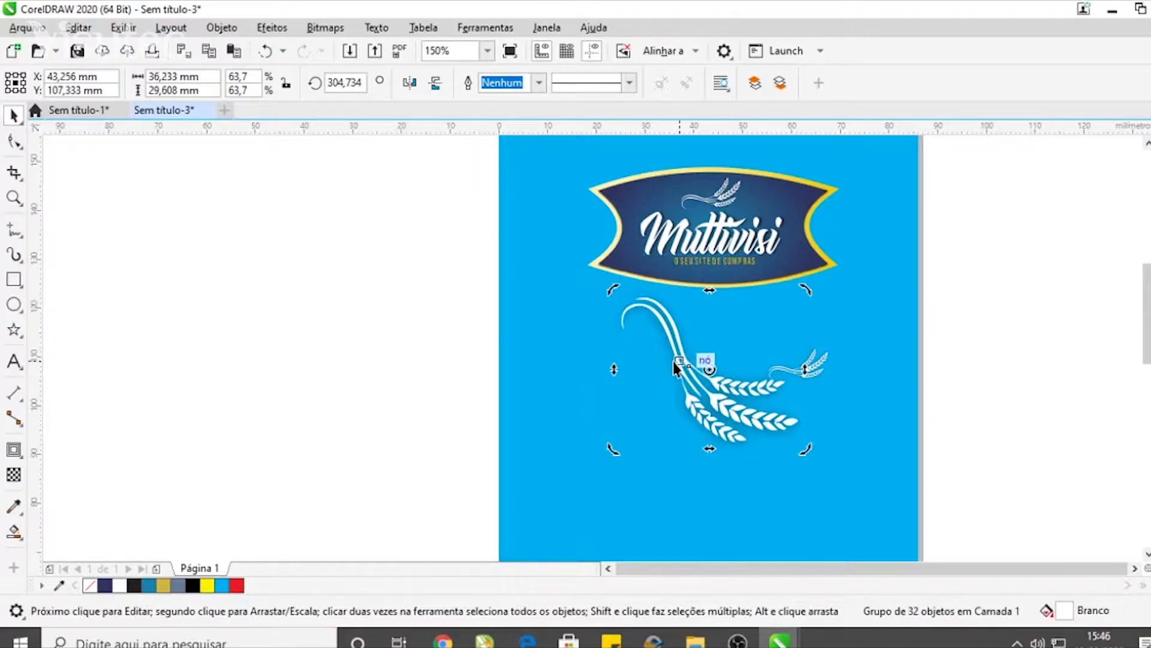
click(410, 82)
scroll(721, 318, down, 1)
drag(675, 318, 623, 287)
drag(689, 265, 696, 264)
Step: Enlarge the remaining small wheat ornament to about 48 mm wide and rotate it about 29°
click(768, 360)
scroll(761, 361, up, 1)
drag(714, 378, 633, 420)
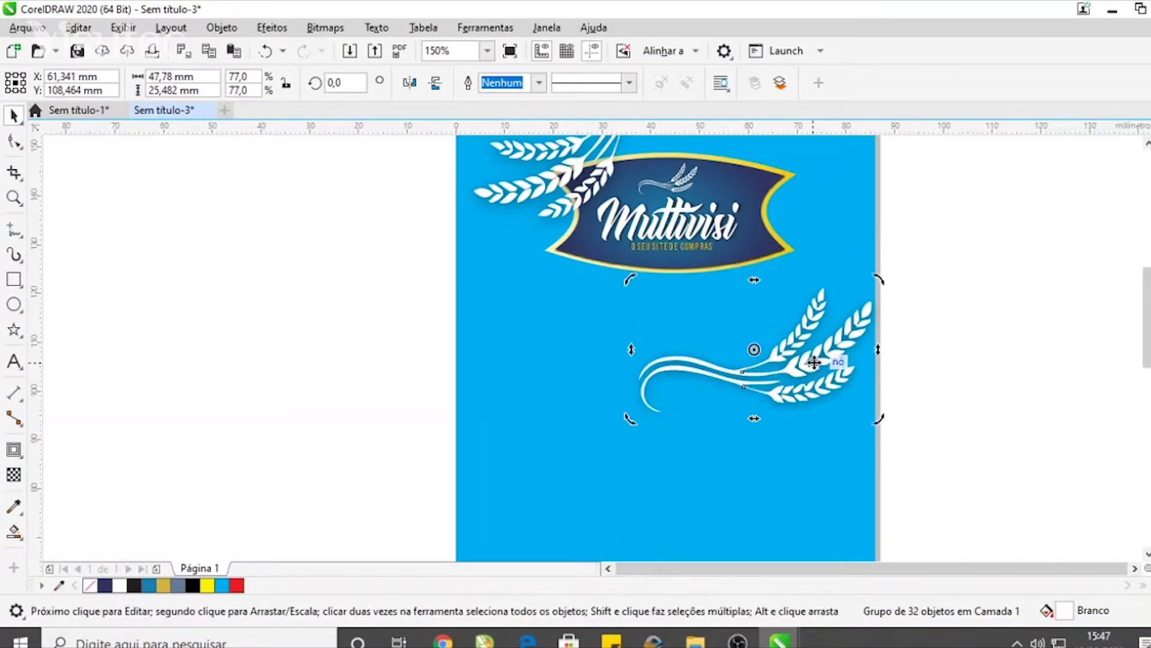
drag(638, 279, 622, 347)
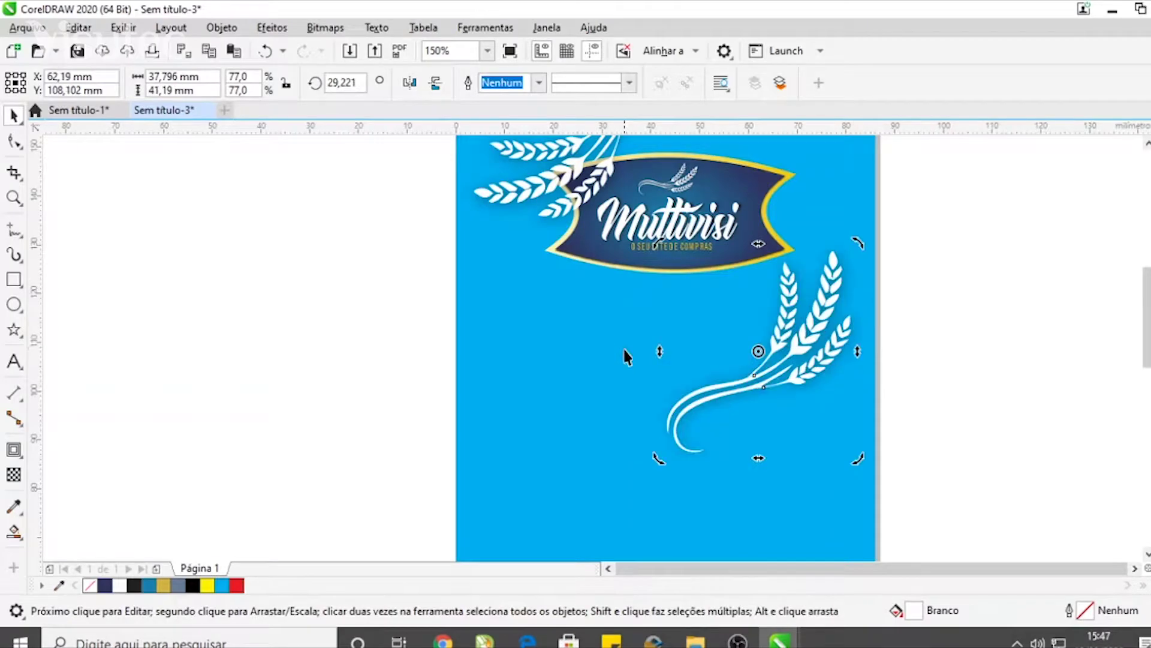
Step: Mirror the second wheat ornament horizontally and move it into the page's lower-right corner
scroll(634, 346, down, 1)
drag(720, 356, 685, 470)
scroll(681, 456, down, 1)
scroll(674, 439, up, 1)
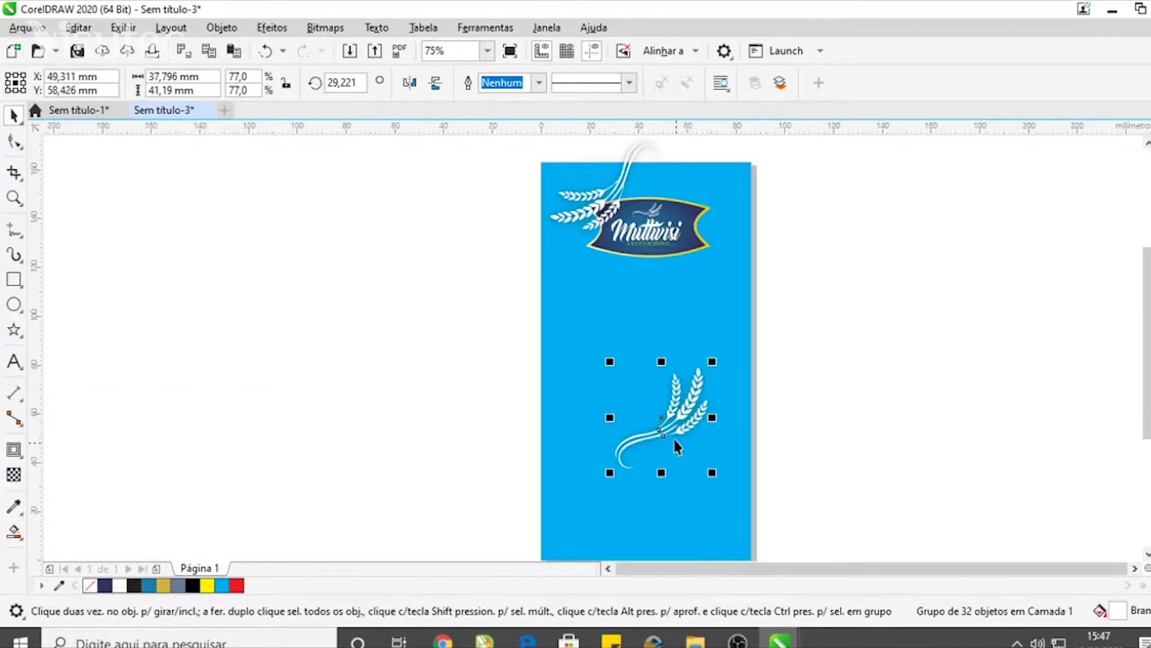
click(410, 84)
scroll(775, 478, down, 1)
scroll(690, 437, up, 1)
drag(669, 426, 703, 503)
scroll(633, 408, down, 1)
scroll(677, 484, up, 1)
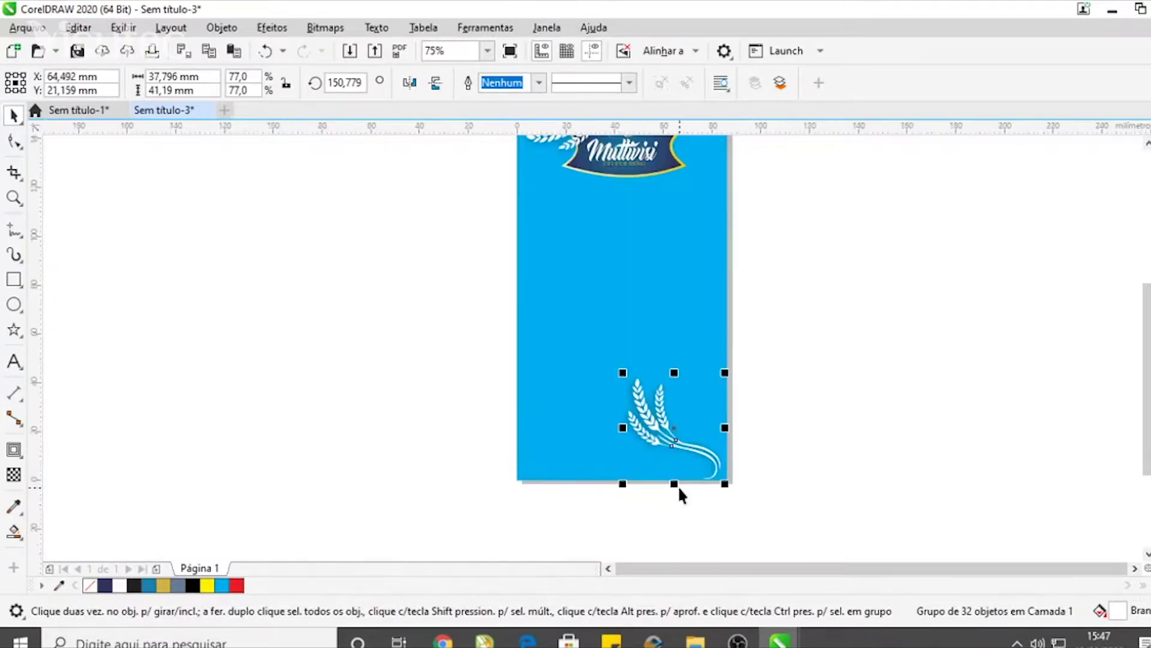
Step: Enlarge the lower wheat ornament to about 41 mm wide and shift it so the stem extends past the page corner
scroll(699, 494, up, 1)
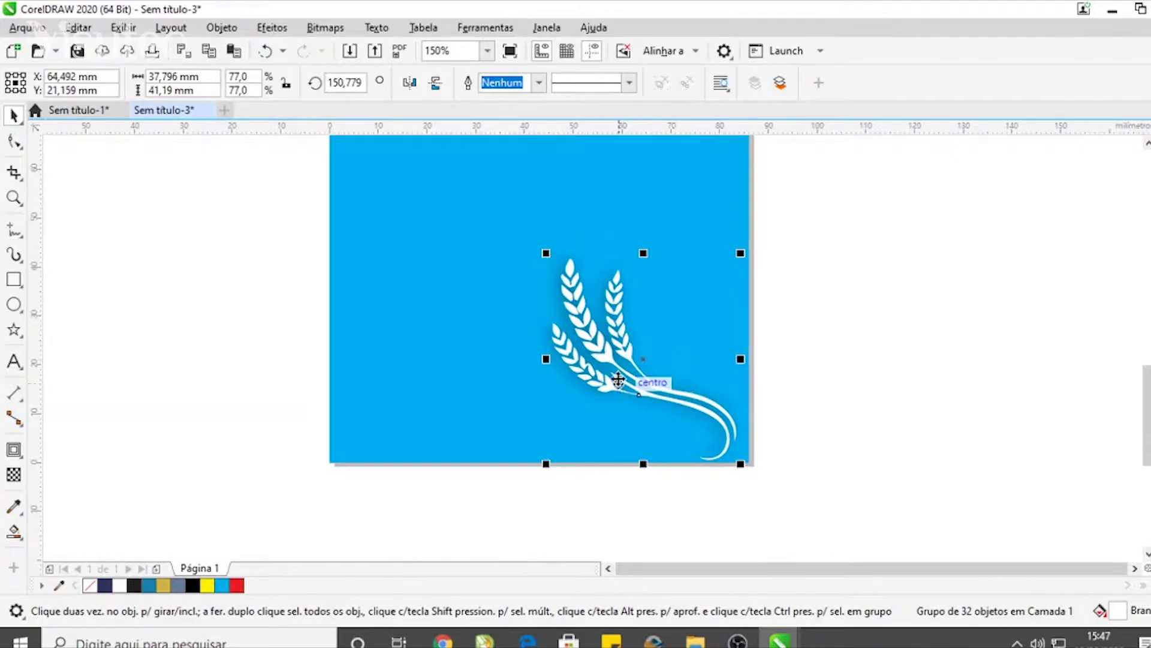
click(607, 353)
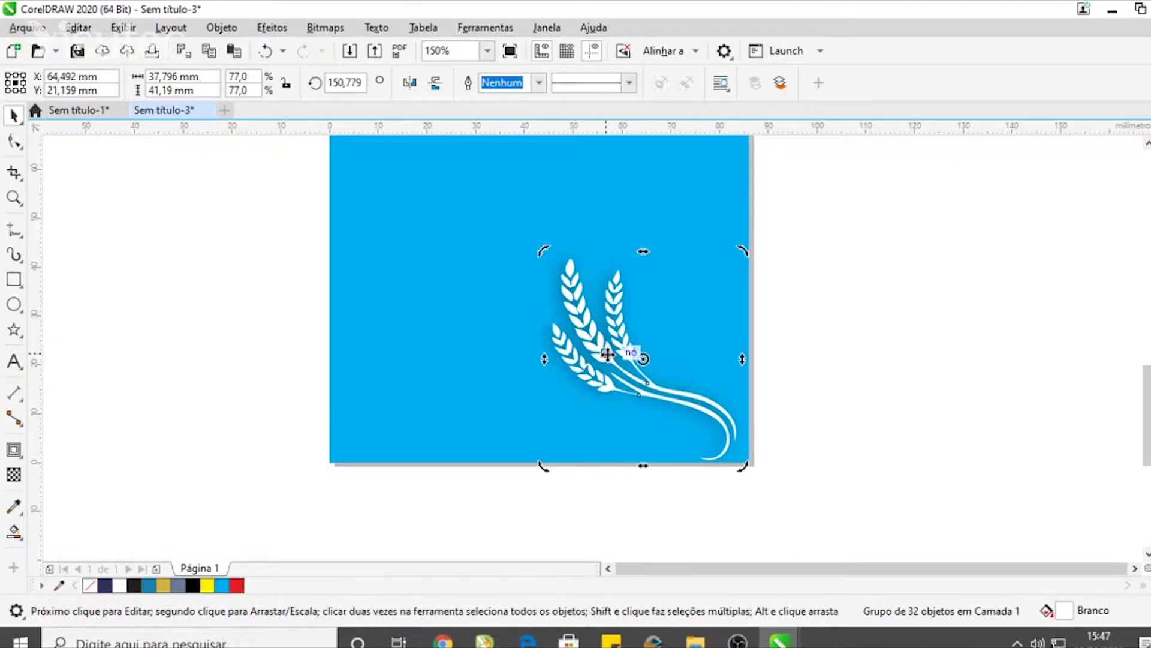
click(671, 389)
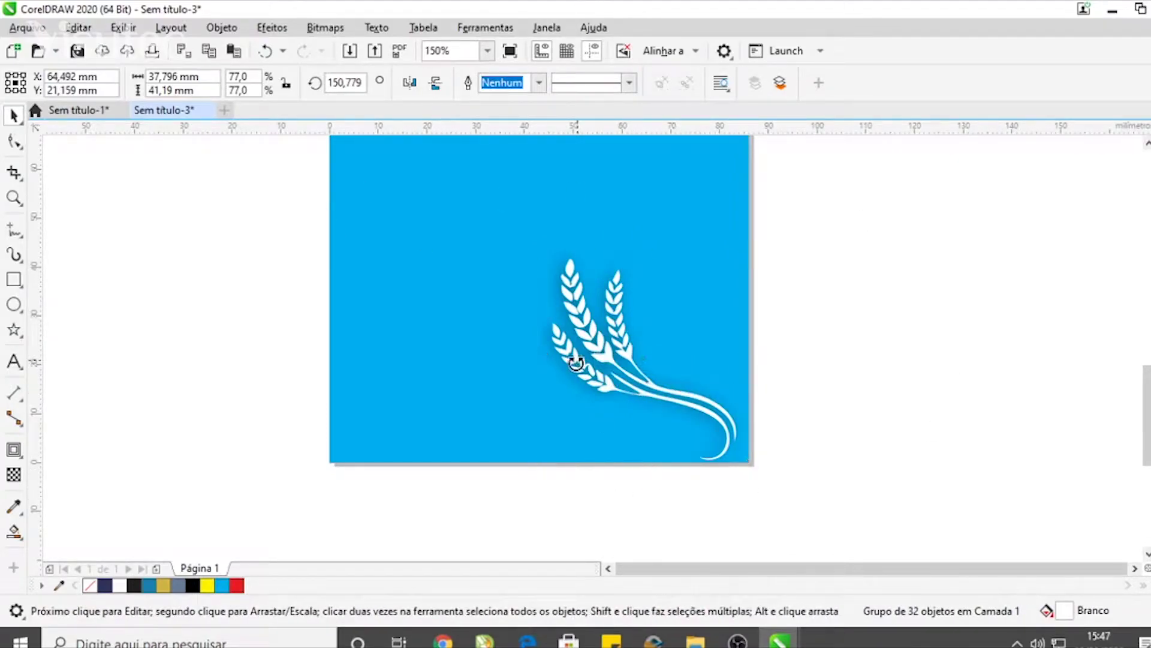
drag(749, 466, 771, 489)
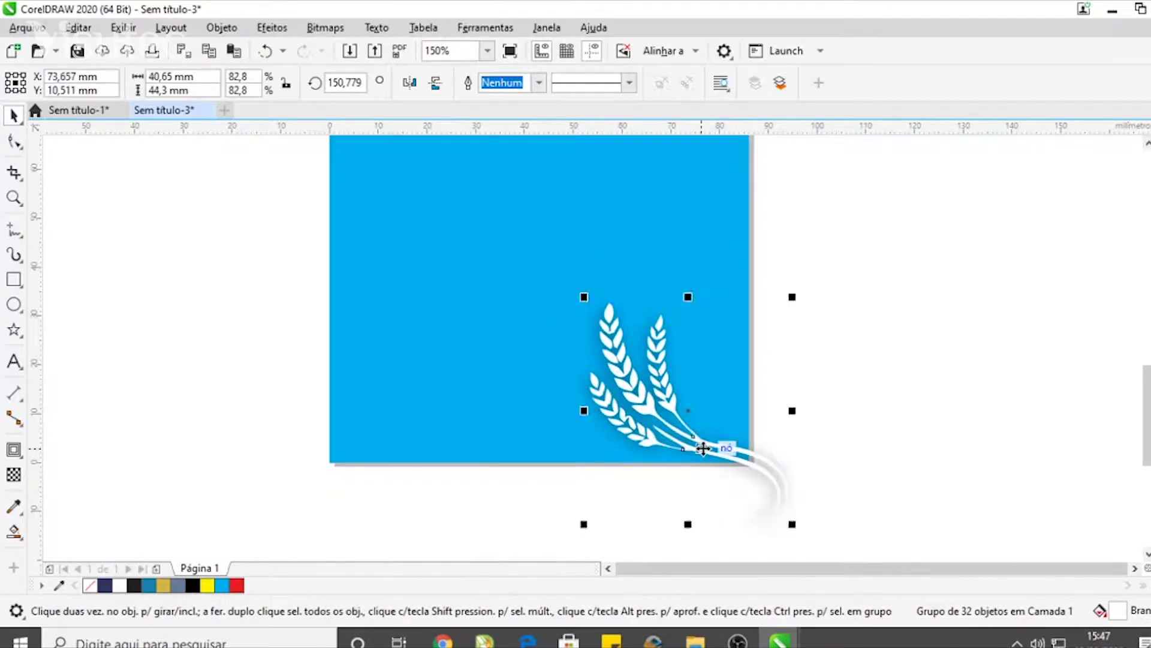
Step: Arrange the upper wheat ornament behind the logo badge
scroll(699, 444, down, 3)
click(641, 240)
scroll(657, 231, up, 2)
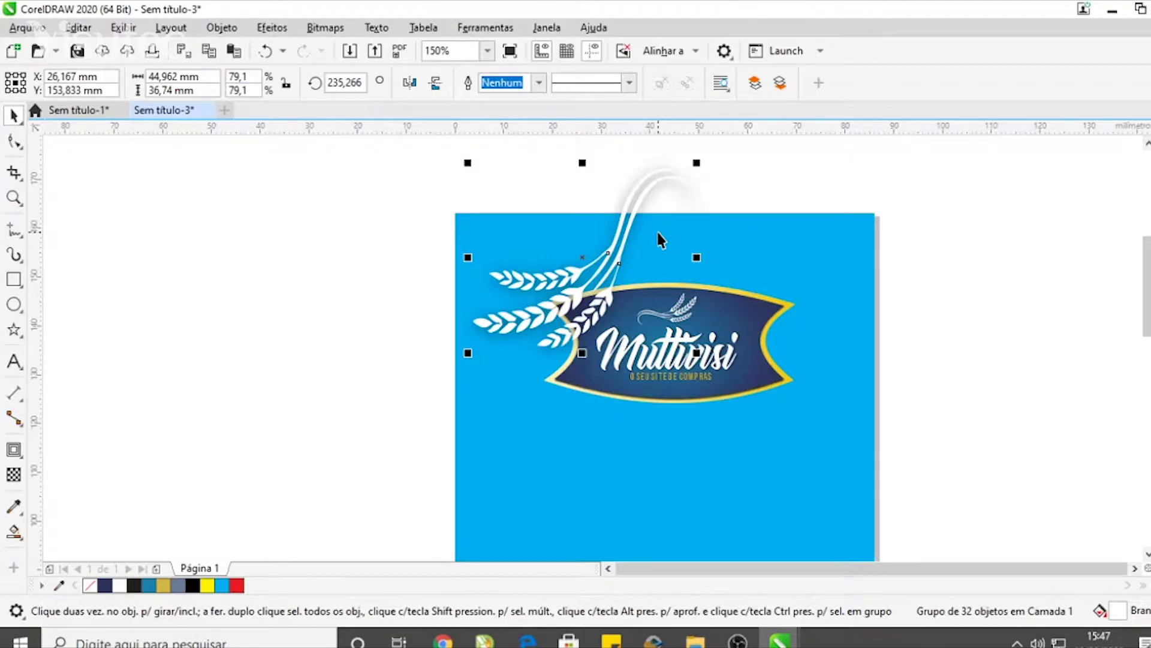
click(658, 233)
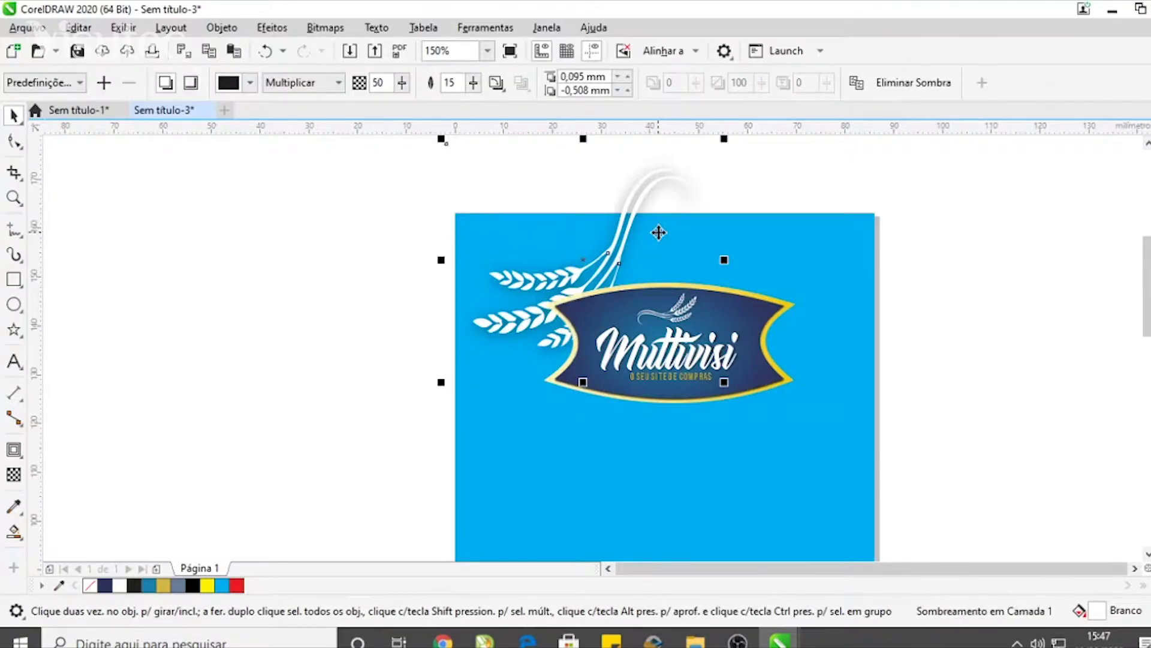
click(321, 354)
scroll(319, 460, down, 2)
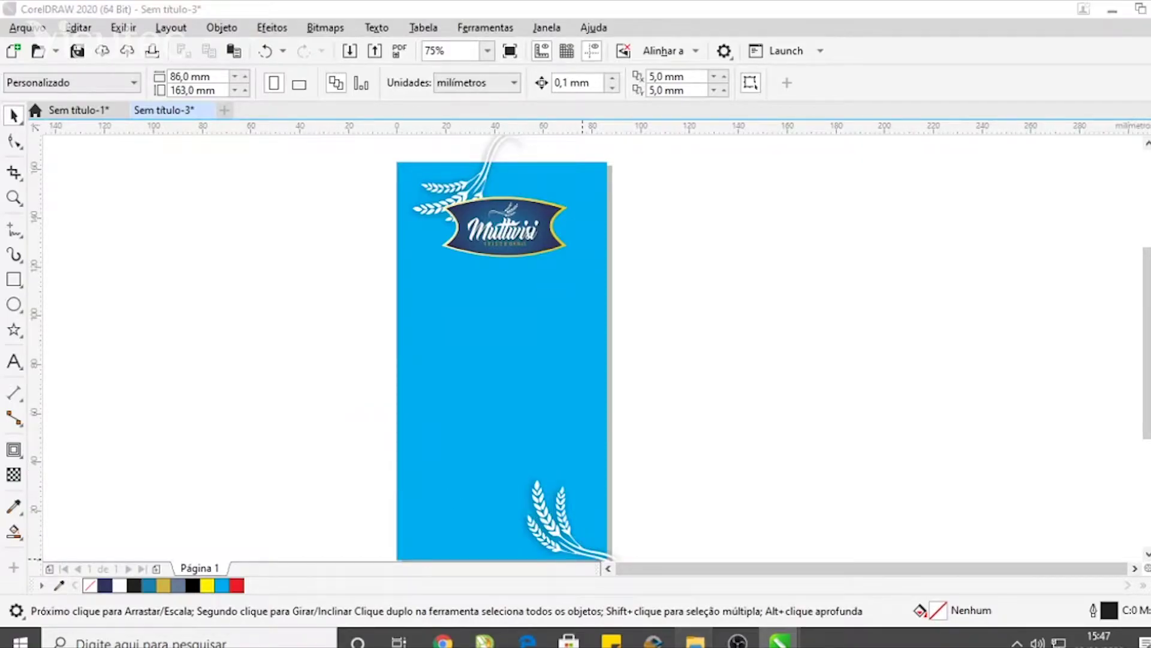
Step: Import the chocolate chip cookie image from the file folder into the drawing
mouse_move(696, 639)
click(852, 579)
drag(383, 408, 689, 423)
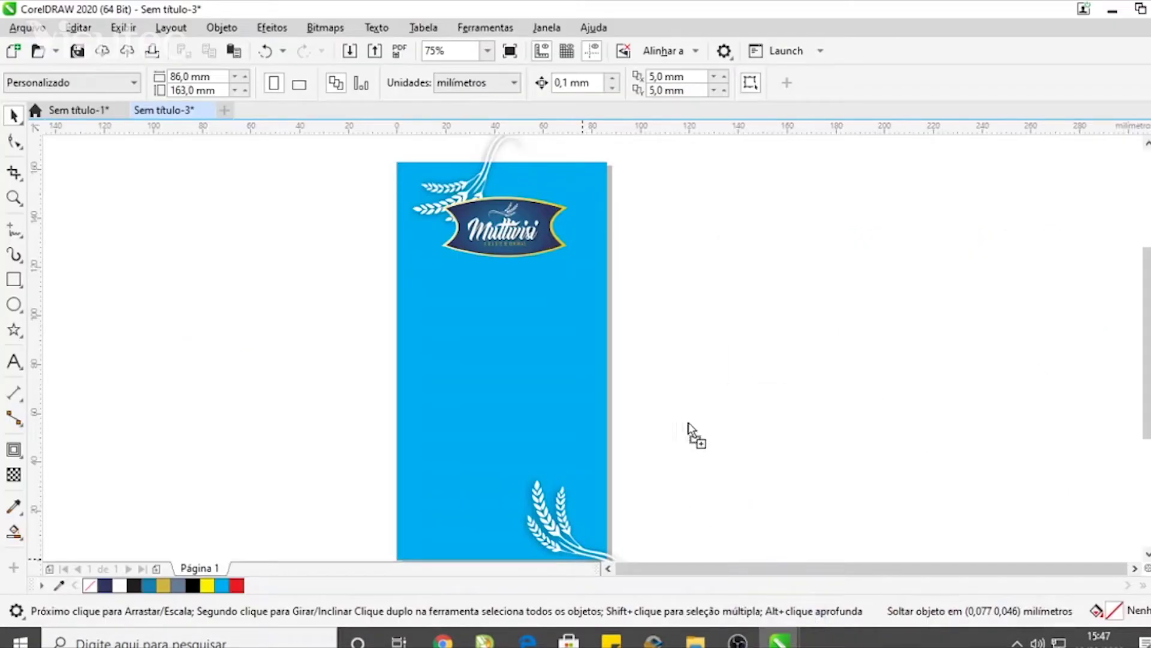
drag(755, 398, 758, 393)
scroll(771, 378, down, 3)
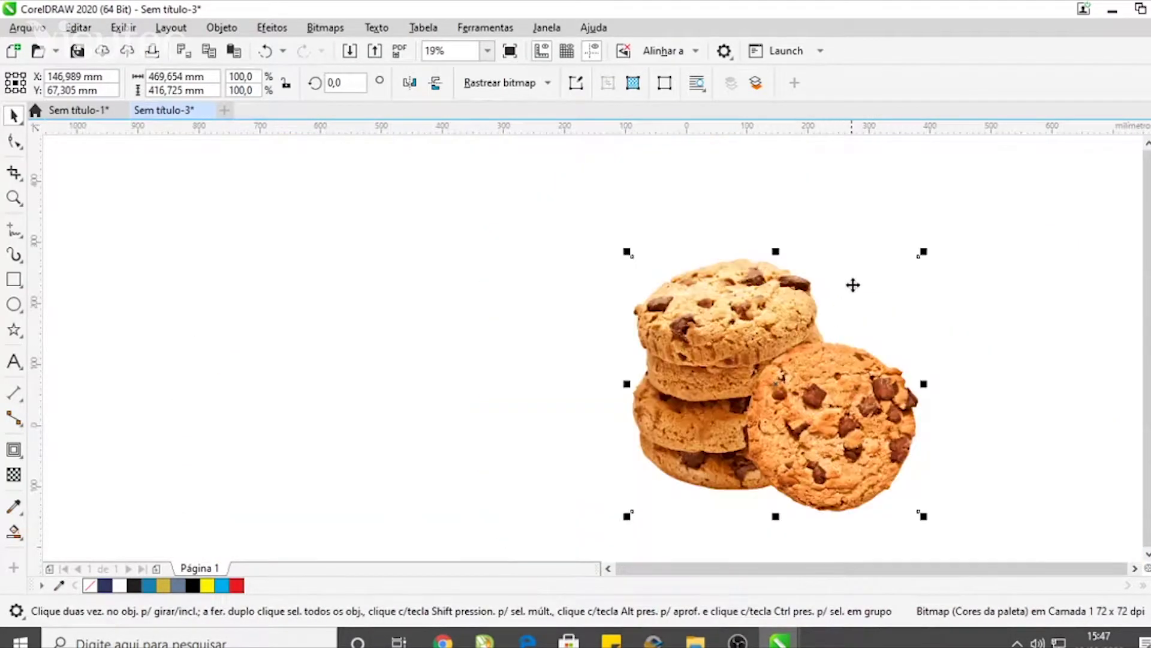
Step: Scale down the cookie image to fit the page width and place it between the logo and the lower wheat ornament
drag(924, 249, 822, 348)
scroll(817, 324, up, 3)
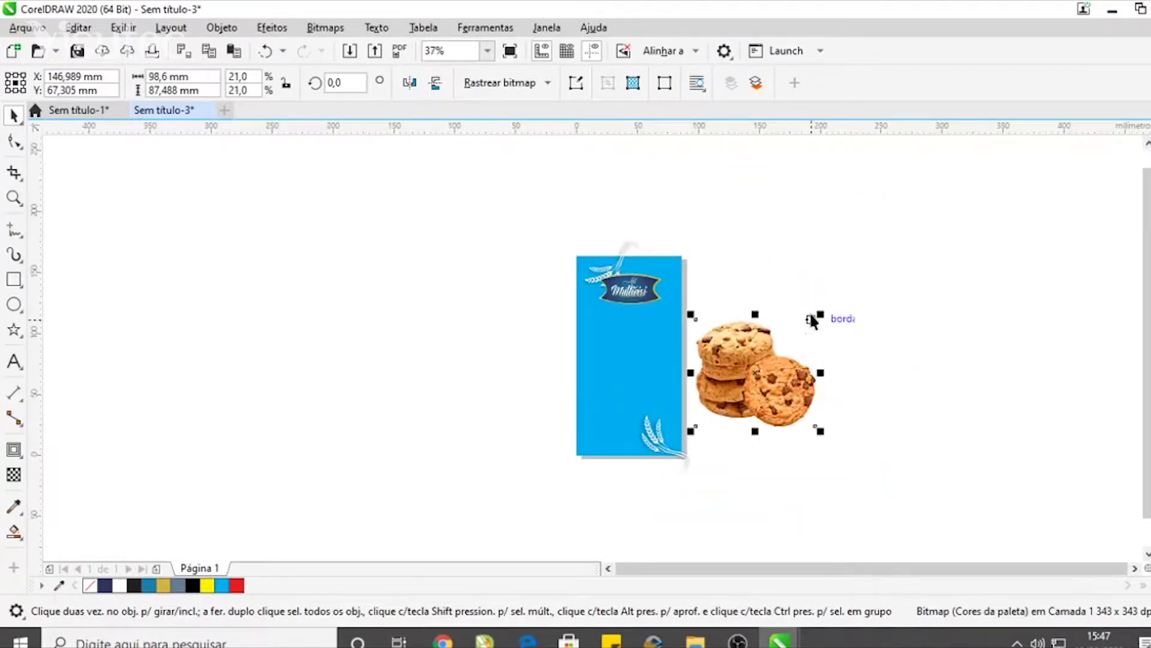
drag(830, 303, 807, 335)
drag(731, 453, 540, 383)
drag(595, 426, 603, 434)
click(758, 401)
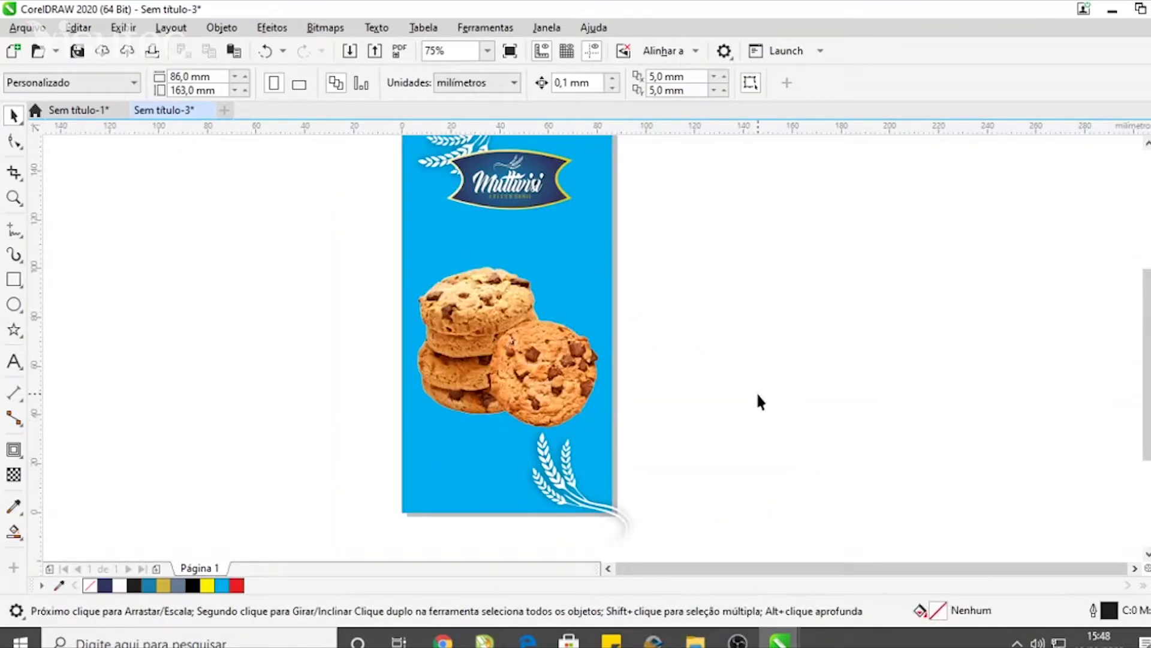
Step: Draw a closed, spiky starburst outline about 90 mm wide and 65 mm high around the cookie image with the Pen tool
scroll(758, 389, down, 2)
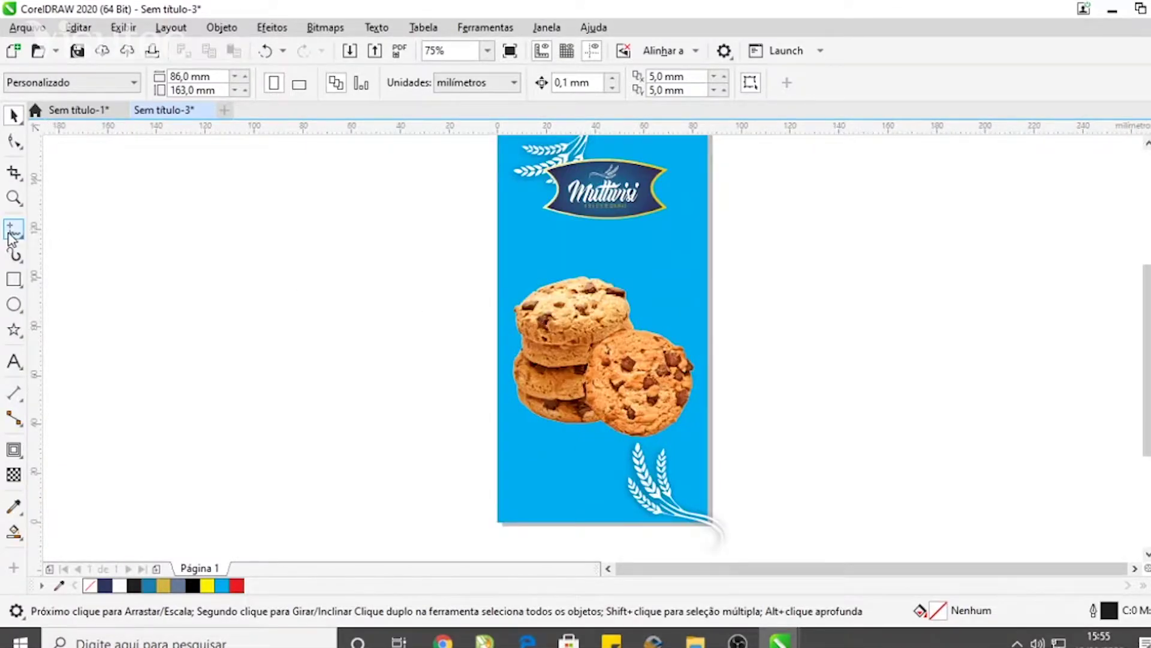
click(9, 236)
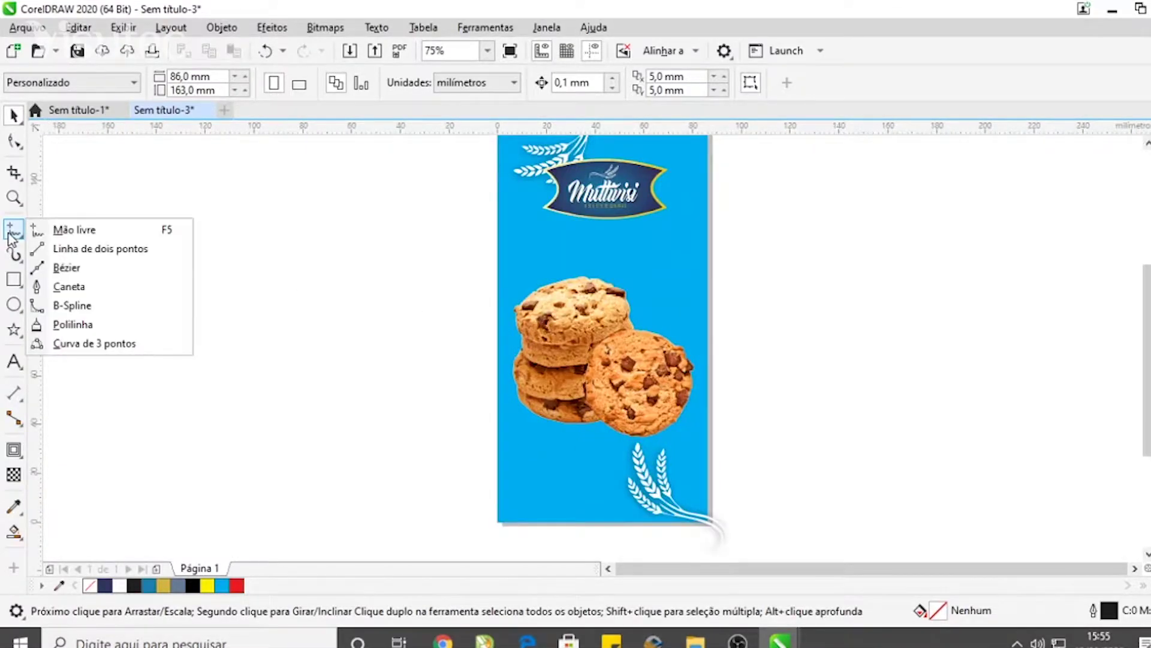
click(67, 286)
scroll(612, 330, up, 1)
scroll(596, 341, down, 1)
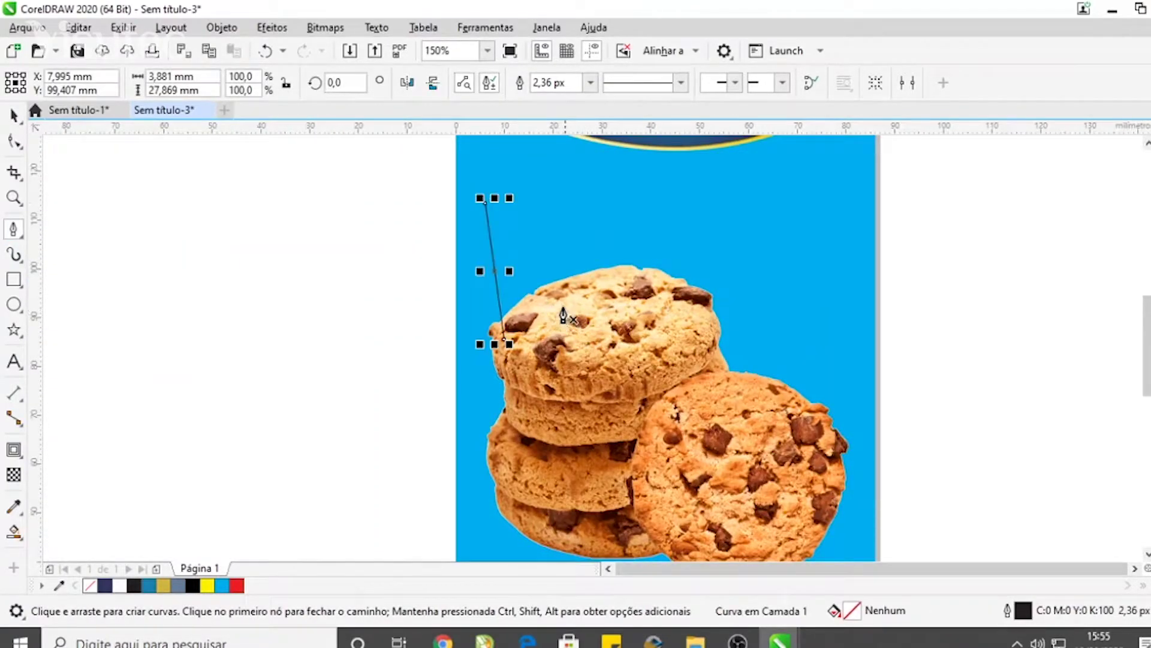
click(485, 202)
click(543, 304)
click(577, 198)
click(594, 287)
click(648, 211)
click(650, 288)
click(692, 228)
drag(683, 297, 742, 300)
click(757, 264)
click(710, 334)
click(782, 311)
click(736, 385)
click(821, 337)
click(849, 370)
click(819, 427)
click(874, 411)
click(824, 482)
click(896, 451)
click(826, 513)
scroll(839, 480, left, 2)
scroll(840, 480, down, 1)
click(559, 452)
click(618, 422)
click(563, 380)
click(646, 382)
click(572, 341)
click(644, 333)
click(574, 295)
click(600, 298)
scroll(696, 249, down, 2)
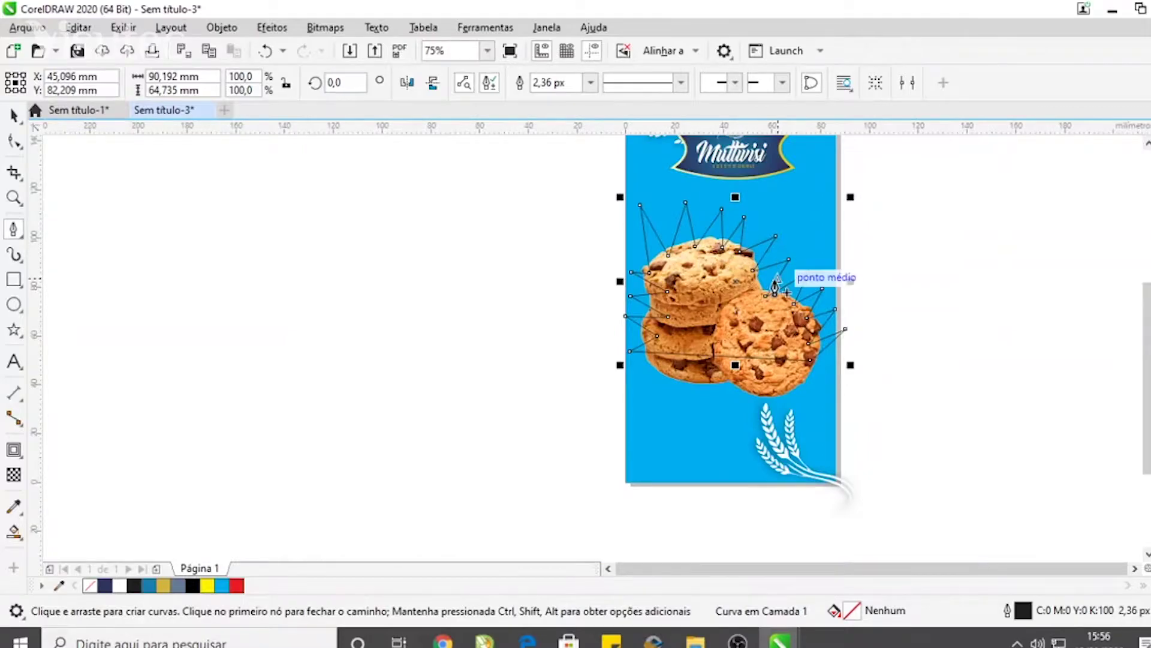
Step: Fill the starburst shape with white and remove its outline
click(12, 115)
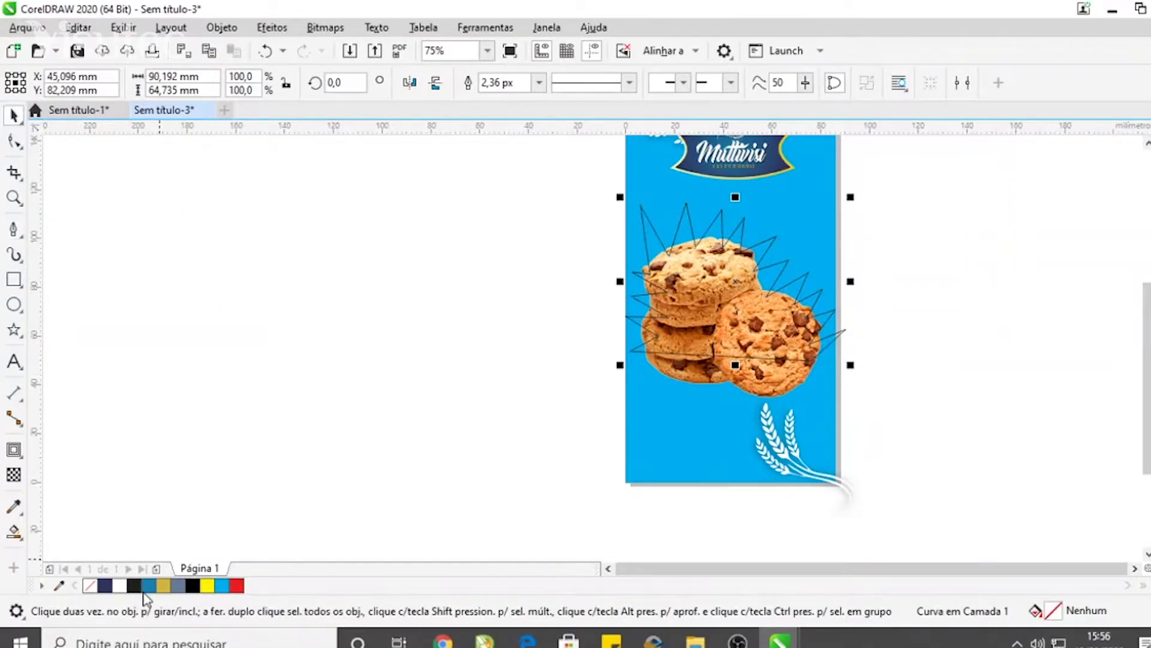
click(120, 588)
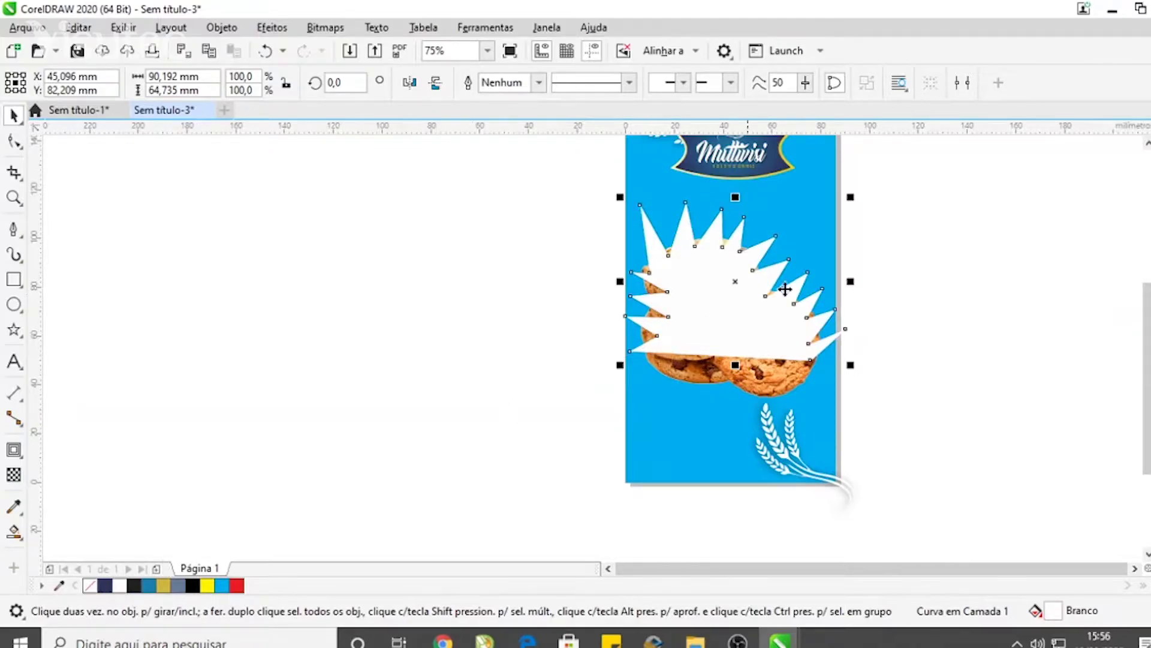
scroll(858, 266, up, 3)
click(953, 245)
scroll(954, 245, down, 3)
click(877, 327)
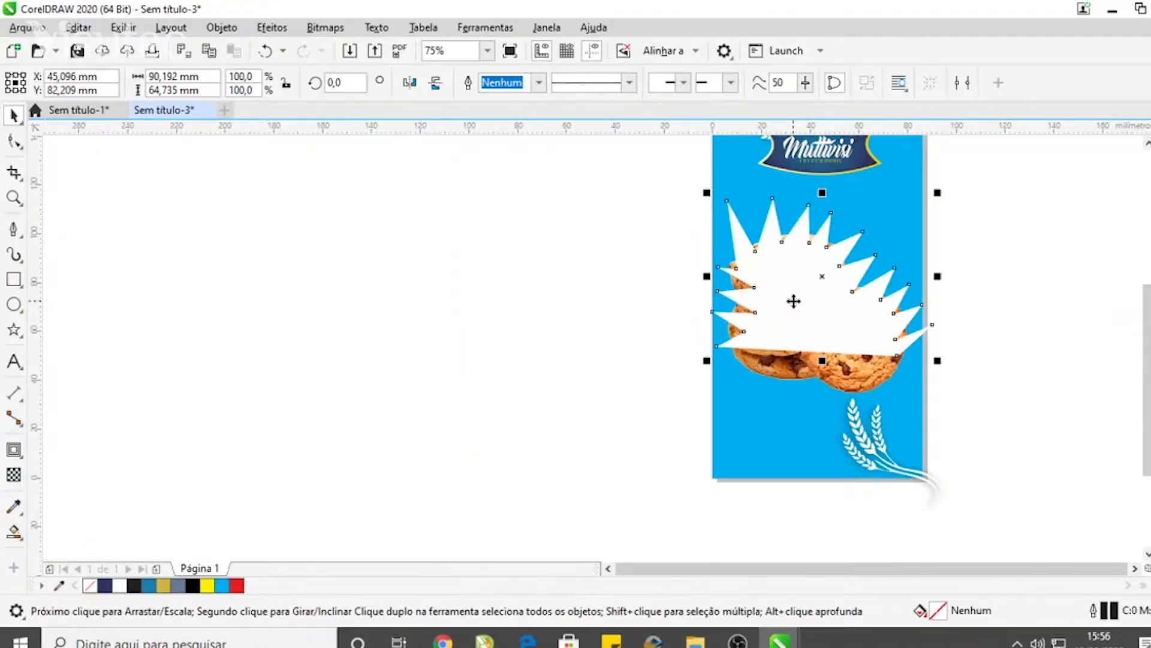
Step: Arrange the white starburst behind the cookie image
scroll(928, 264, up, 2)
key(ctrl+Page_Down)
scroll(926, 254, down, 2)
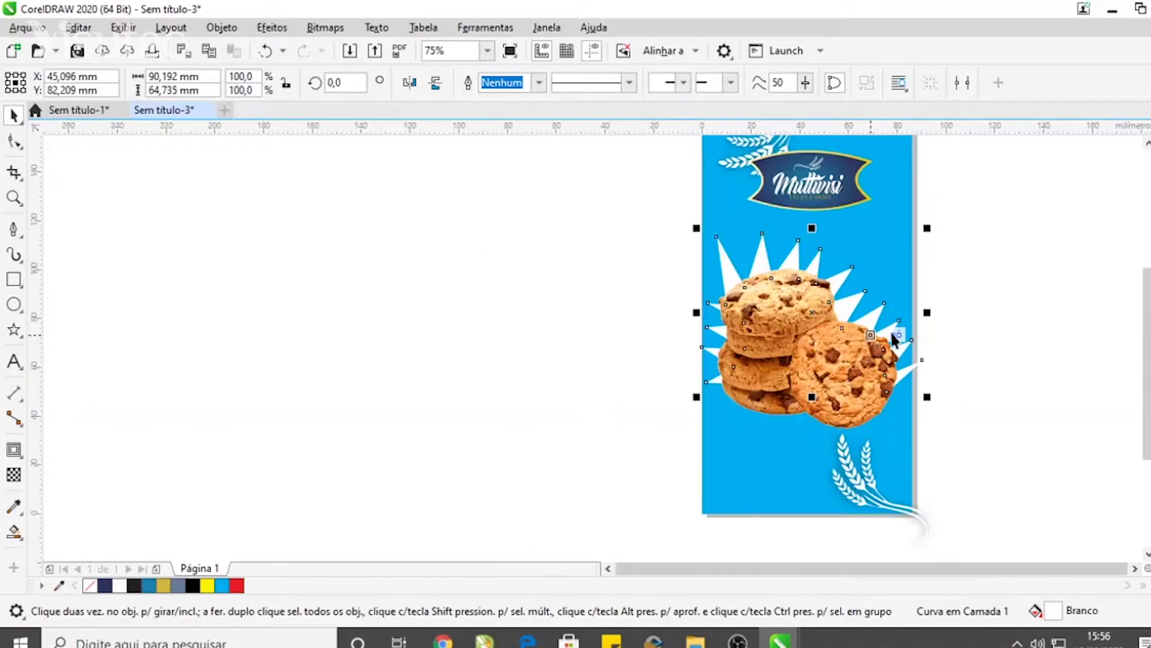
Step: Convert the white starburst into a 300 dpi CMYK bitmap with anti-aliasing and a transparent background
click(322, 30)
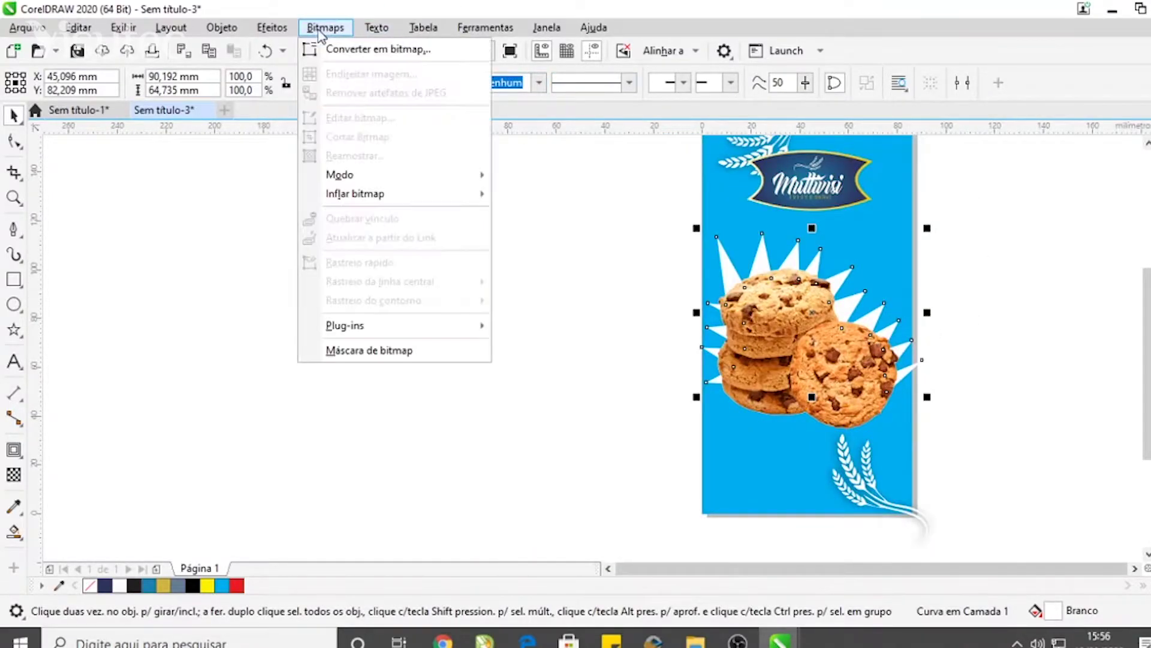
click(367, 50)
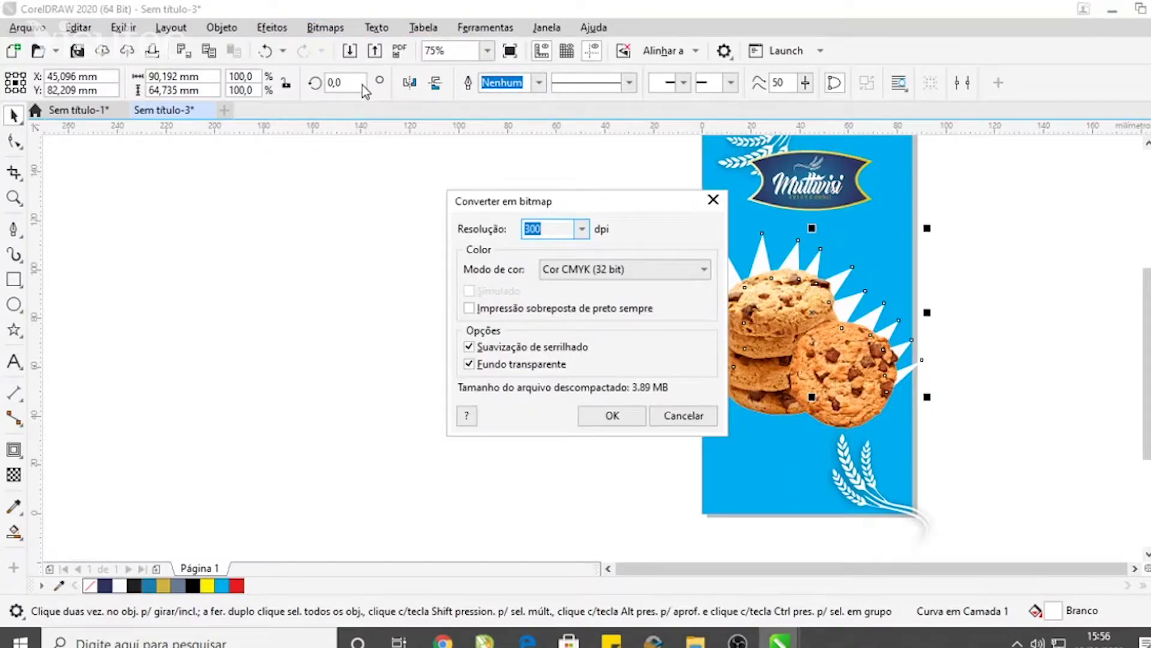
click(598, 417)
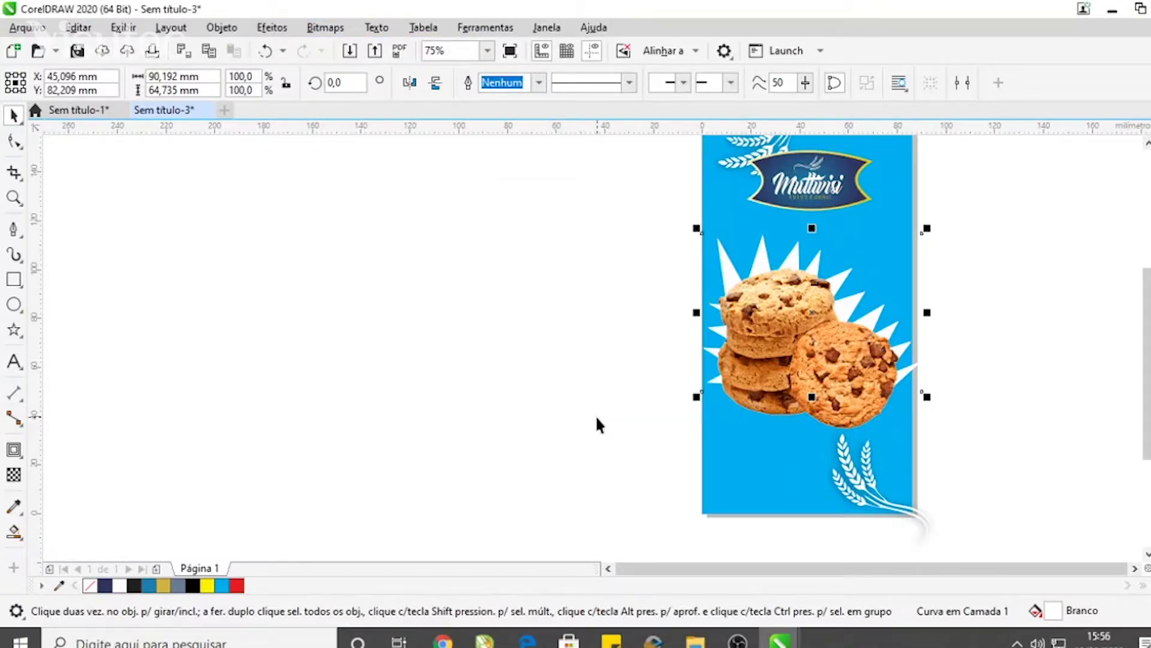
Step: Apply a moderate Gaussian blur to the starburst bitmap, softening its rays into a glow behind the cookies
click(268, 30)
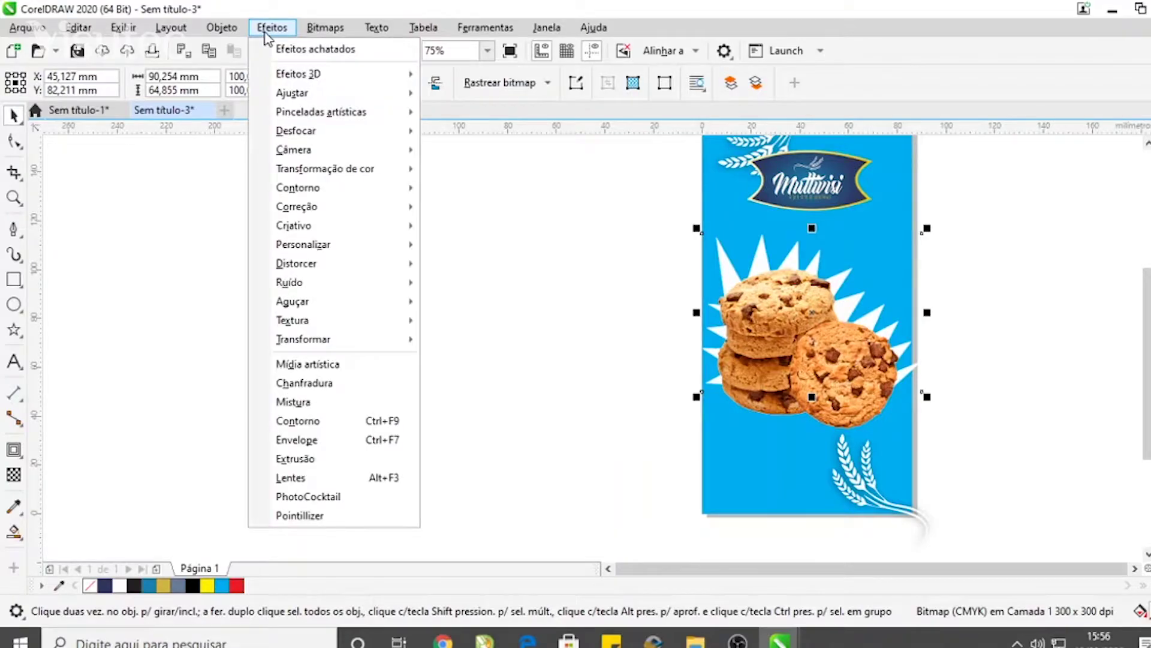
mouse_move(324, 138)
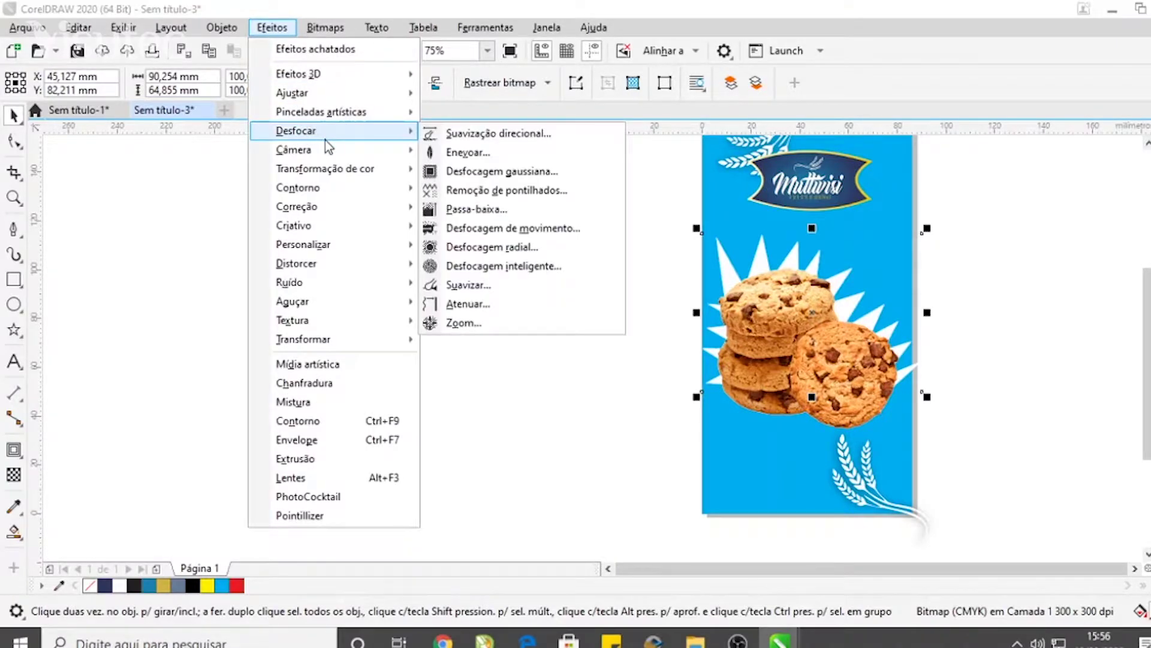
click(526, 174)
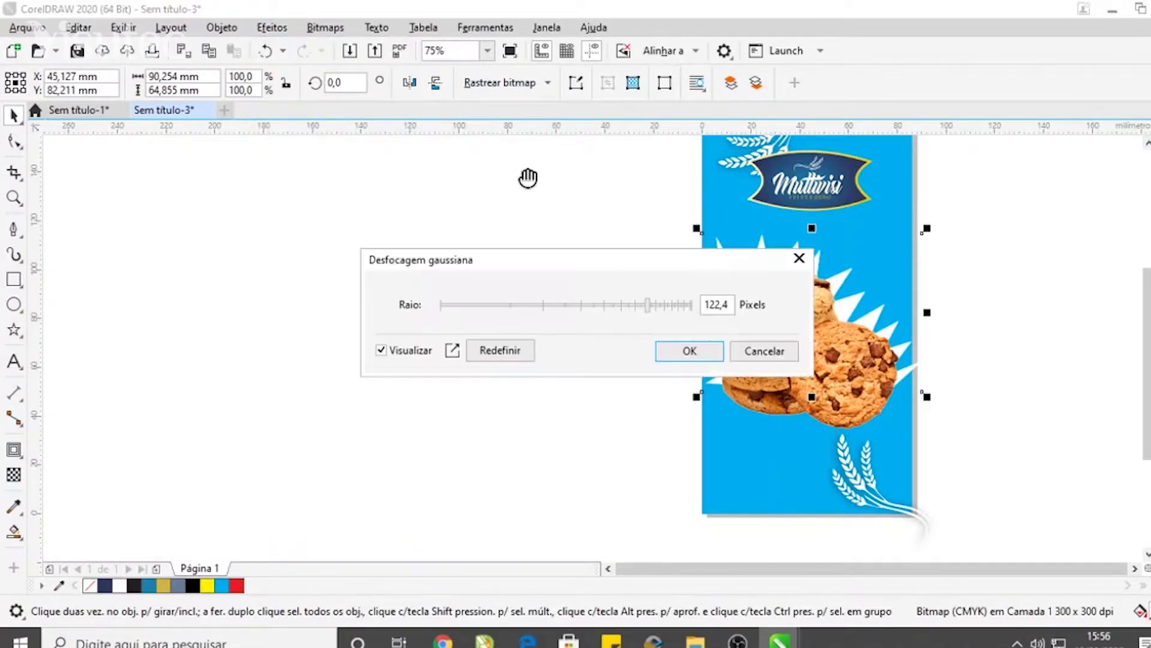
drag(611, 260, 828, 390)
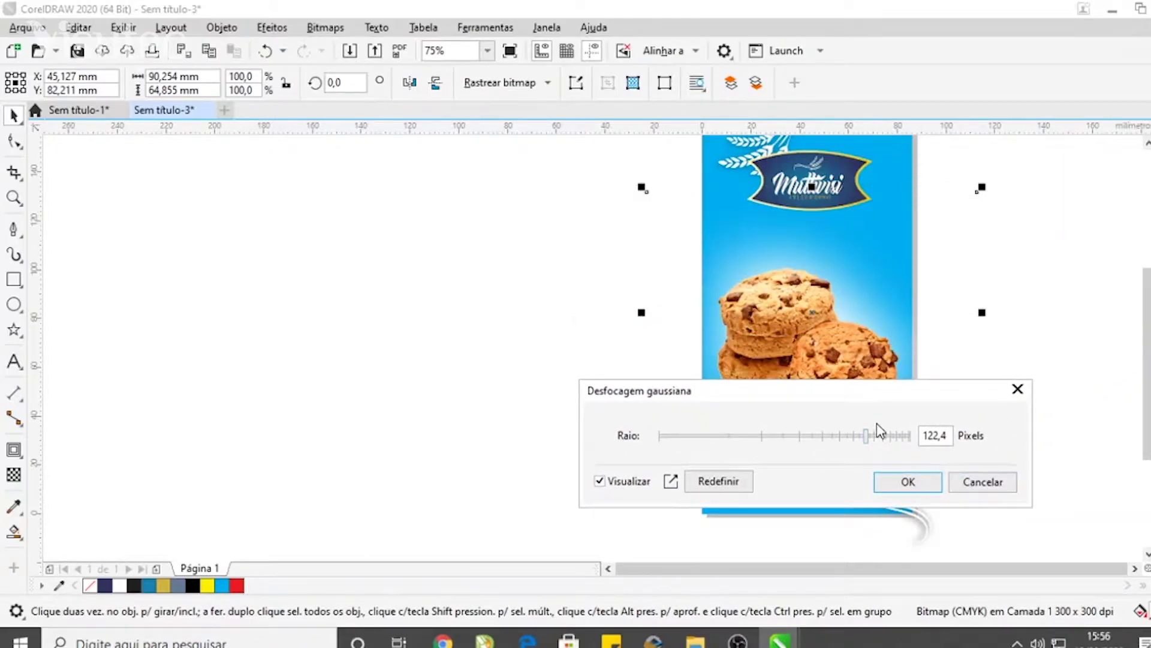
drag(865, 439, 810, 445)
key(Return)
key(Escape)
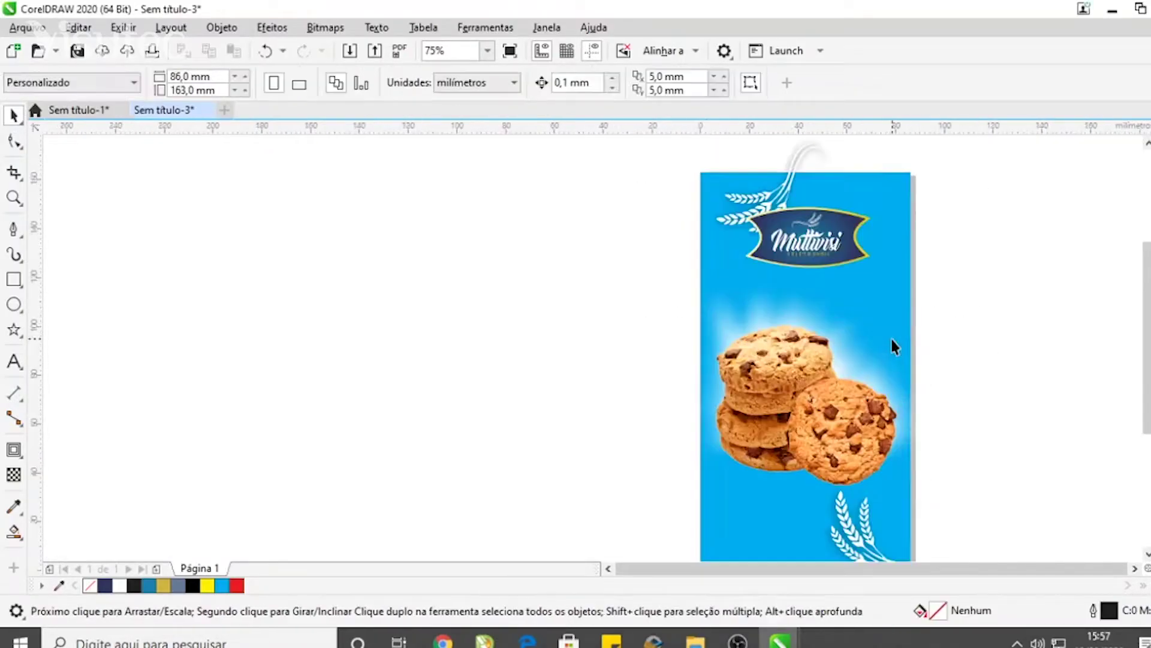
Step: Duplicate the blurred glow bitmap from behind the cookies onto the empty area left of the page
click(809, 354)
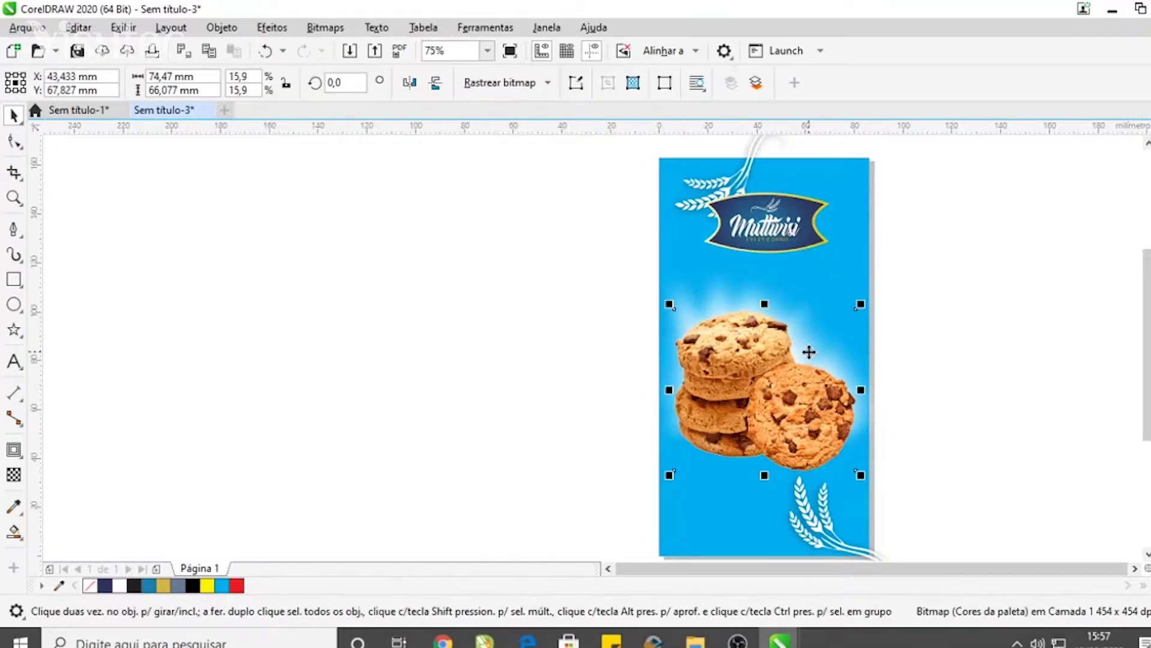
alt+click(807, 349)
drag(807, 349, 401, 363)
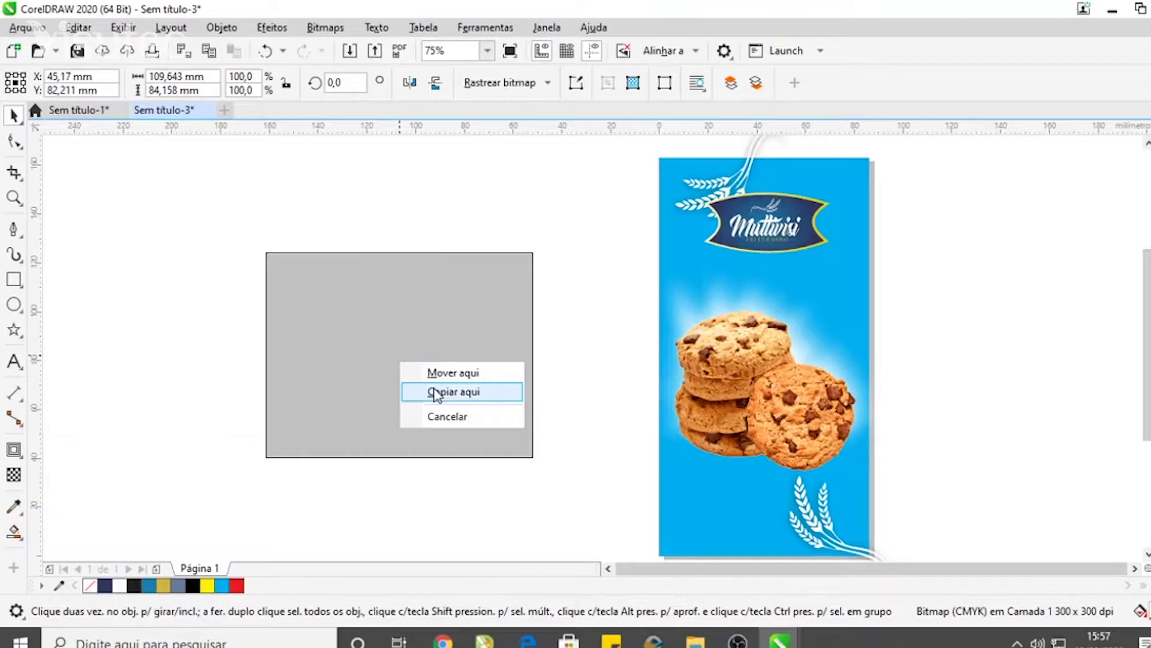
click(404, 390)
scroll(406, 374, down, 2)
scroll(668, 264, up, 2)
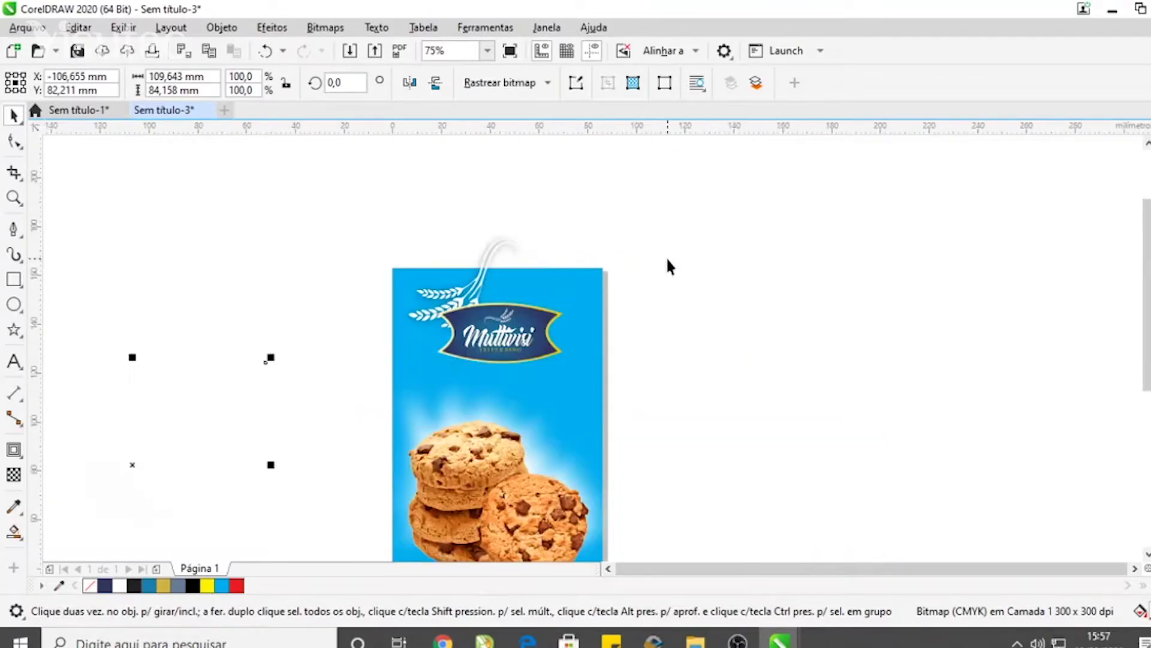
scroll(383, 256, down, 4)
scroll(398, 275, up, 2)
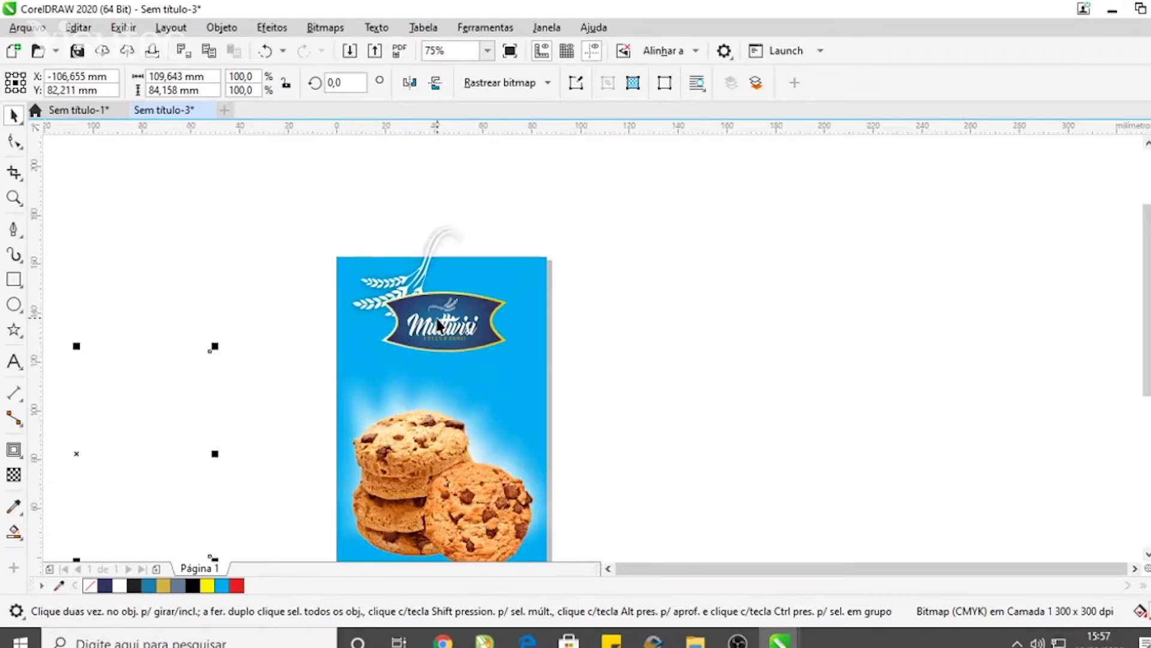
Step: Move the duplicated glow over the upper-right corner of the page
scroll(434, 294, down, 1)
drag(252, 370, 519, 273)
scroll(566, 288, up, 1)
scroll(696, 279, down, 1)
Step: Copy the corner glow to the area beside the page's lower-left corner and rotate the copy by about 14.6 degrees
drag(633, 275, 401, 455)
click(401, 455)
drag(316, 391, 296, 432)
click(296, 431)
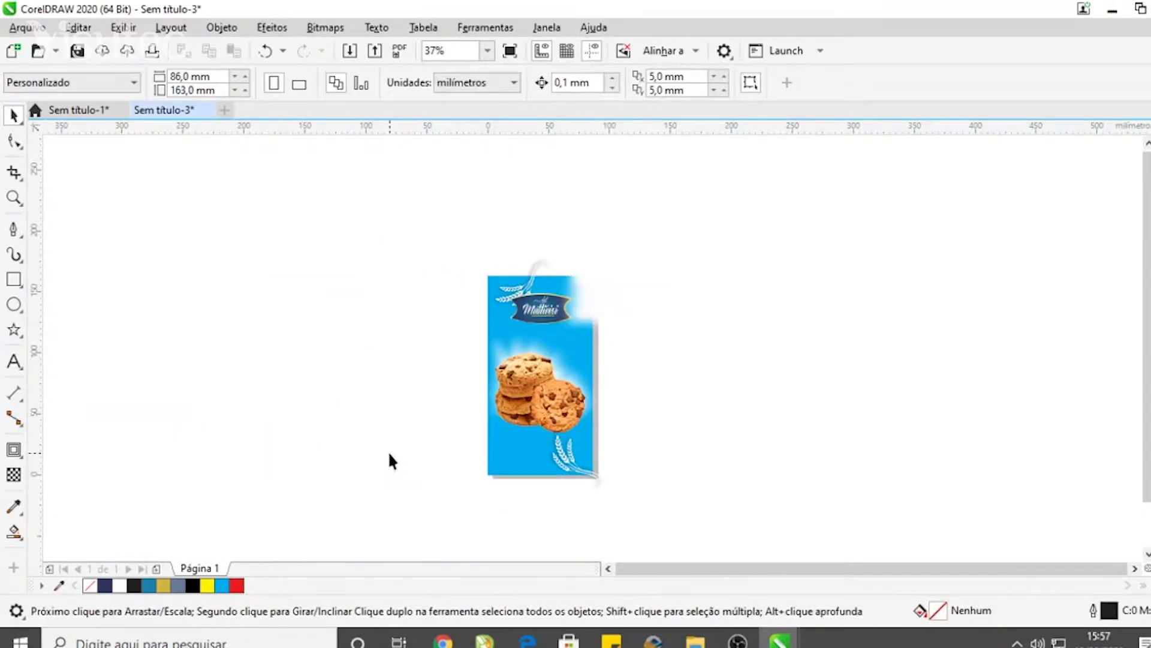
Step: Place rotated glow copies over the page's lower-left corner and its upper-left edge beside the logo
click(388, 451)
drag(387, 476, 432, 310)
scroll(426, 342, up, 4)
scroll(385, 340, down, 4)
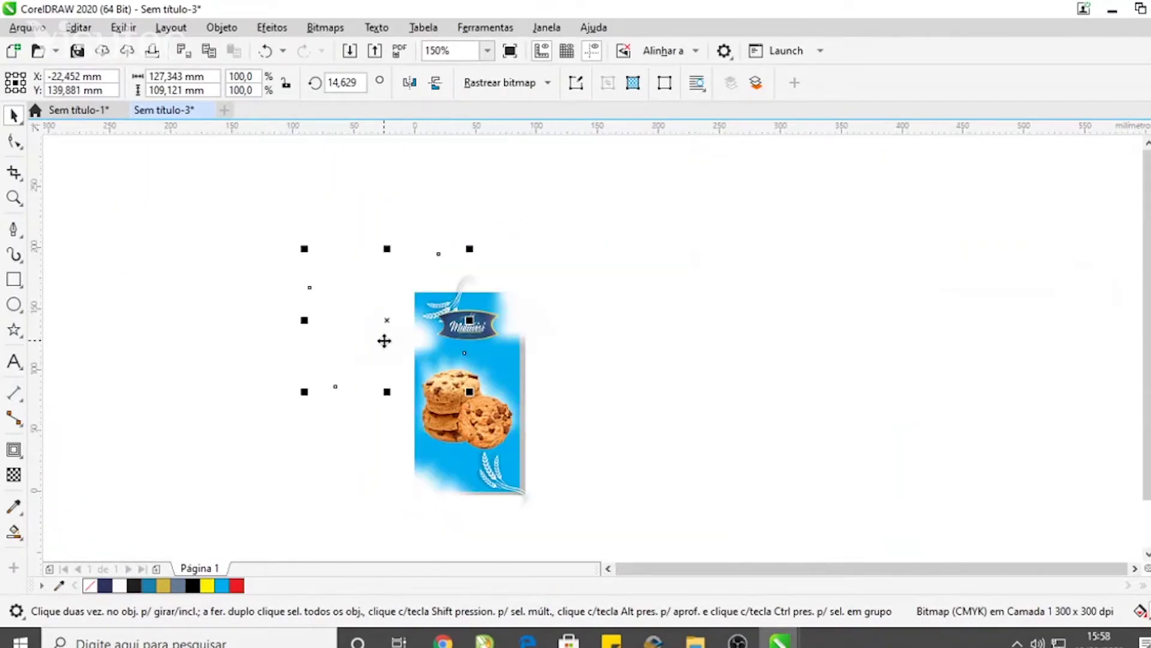
Step: Apply a Gaussian blur with a radius of 78.1 pixels to the glow at the page's upper-left edge
click(273, 27)
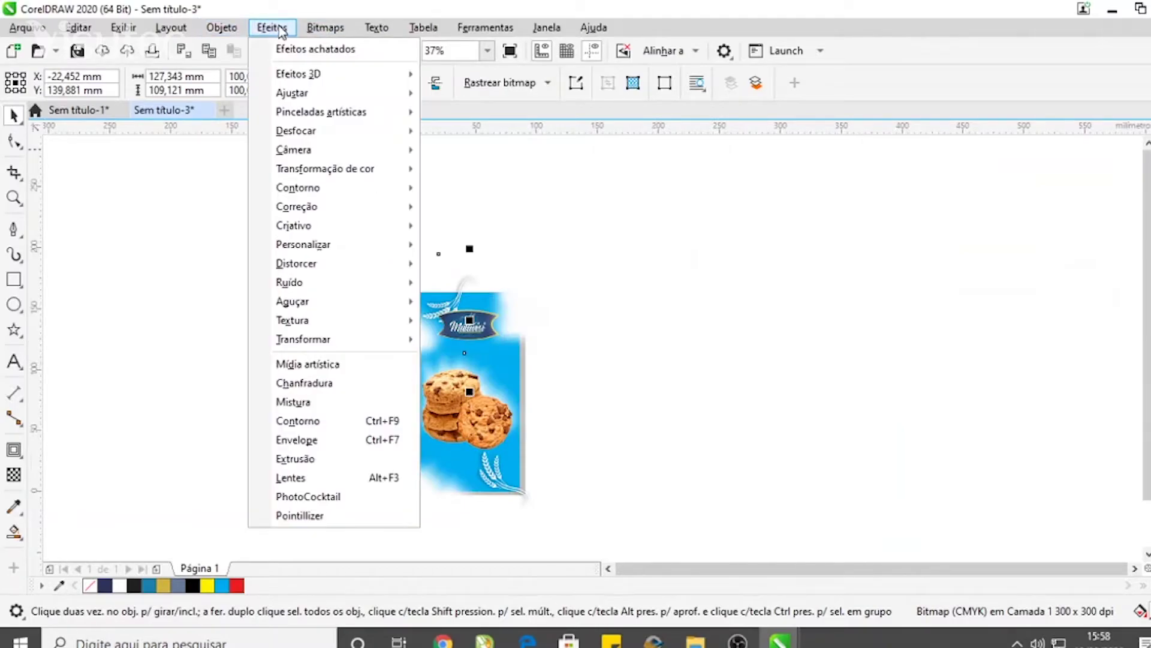
mouse_move(334, 141)
click(503, 168)
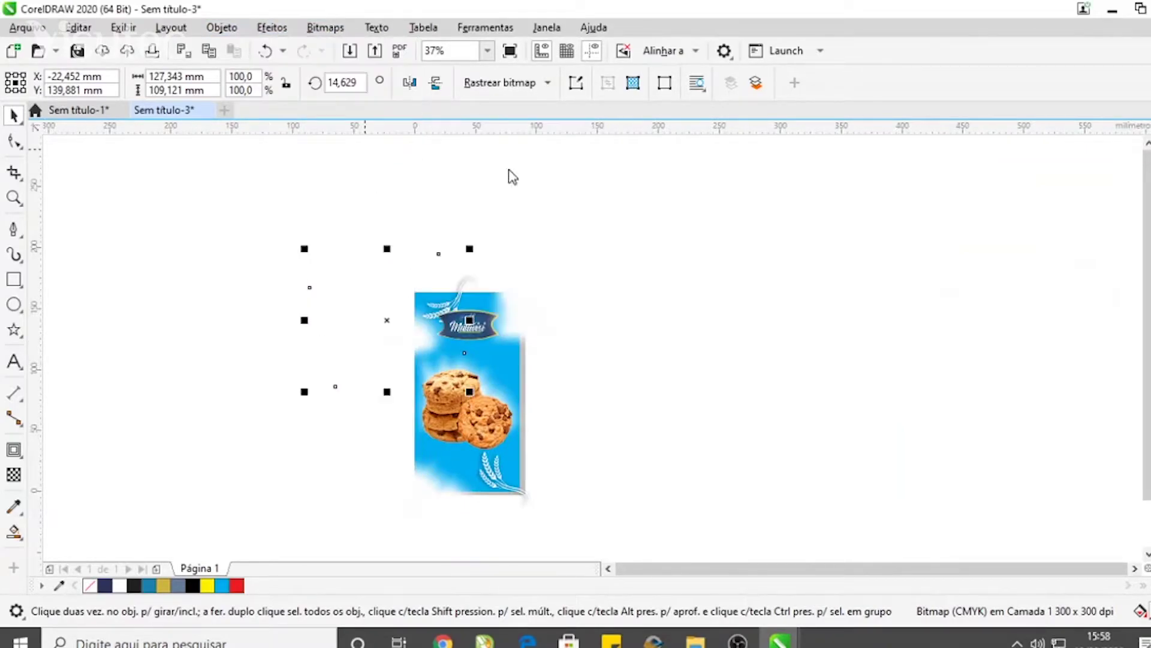
drag(529, 258, 632, 216)
click(757, 258)
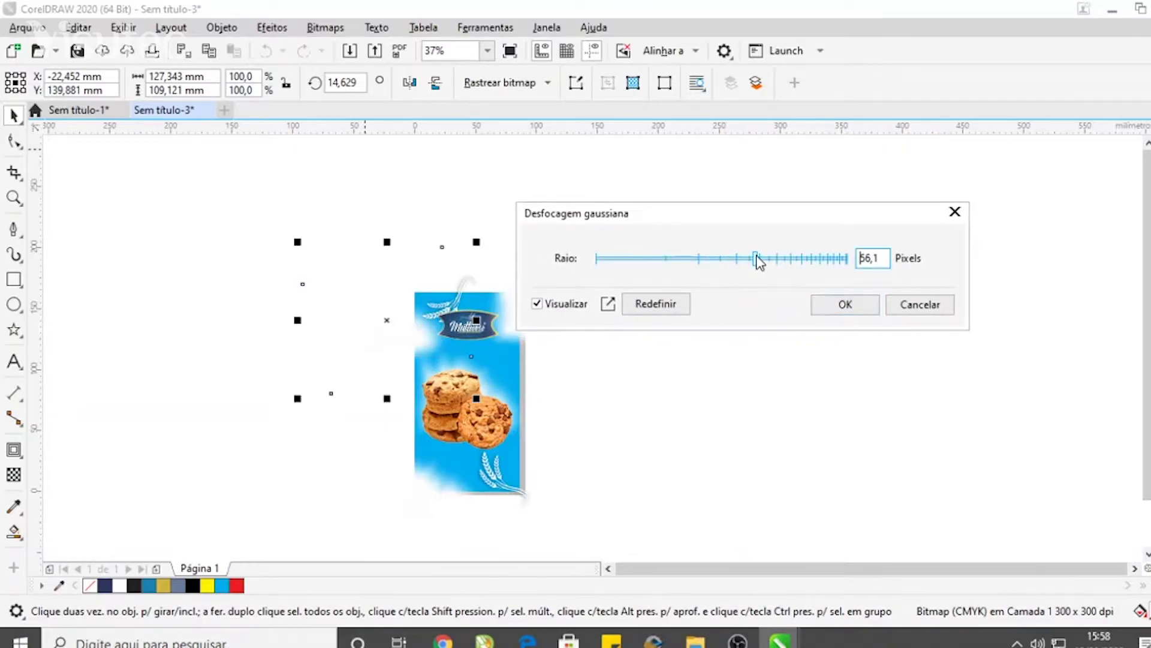
drag(768, 264, 775, 265)
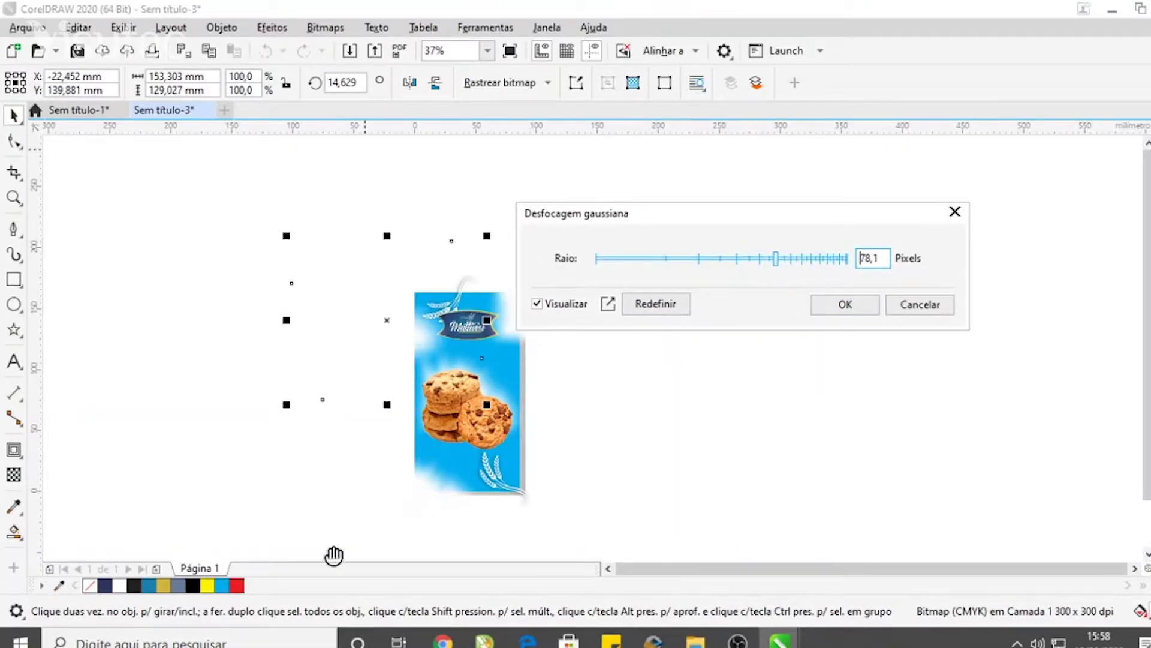
scroll(709, 364, up, 2)
key(Escape)
Step: Apply a Gaussian blur with a radius of 163.6 pixels to the glow at the page's lower-left corner
click(272, 27)
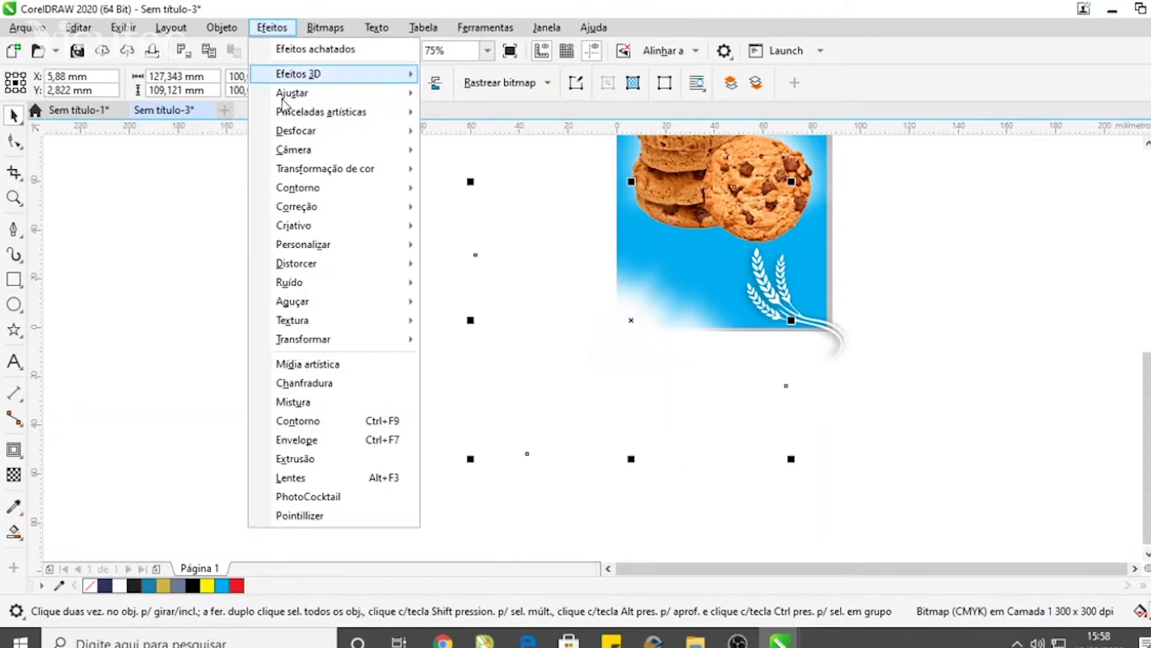
mouse_move(296, 130)
click(496, 174)
drag(617, 303, 881, 173)
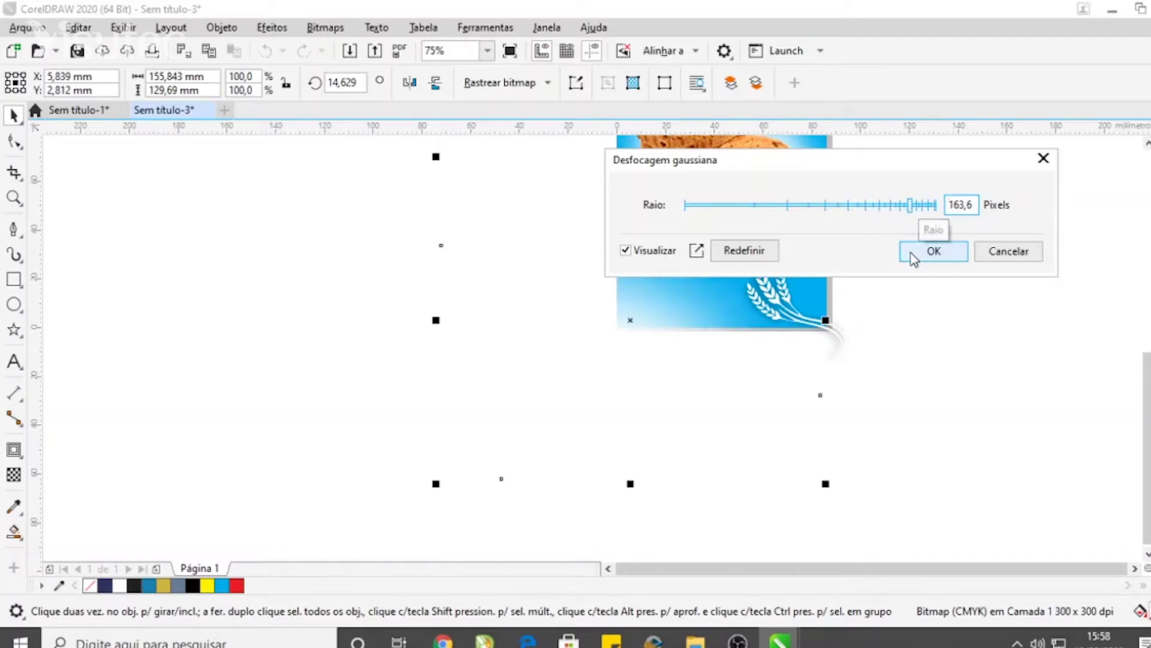
click(926, 250)
scroll(604, 437, down, 2)
key(ctrl+z)
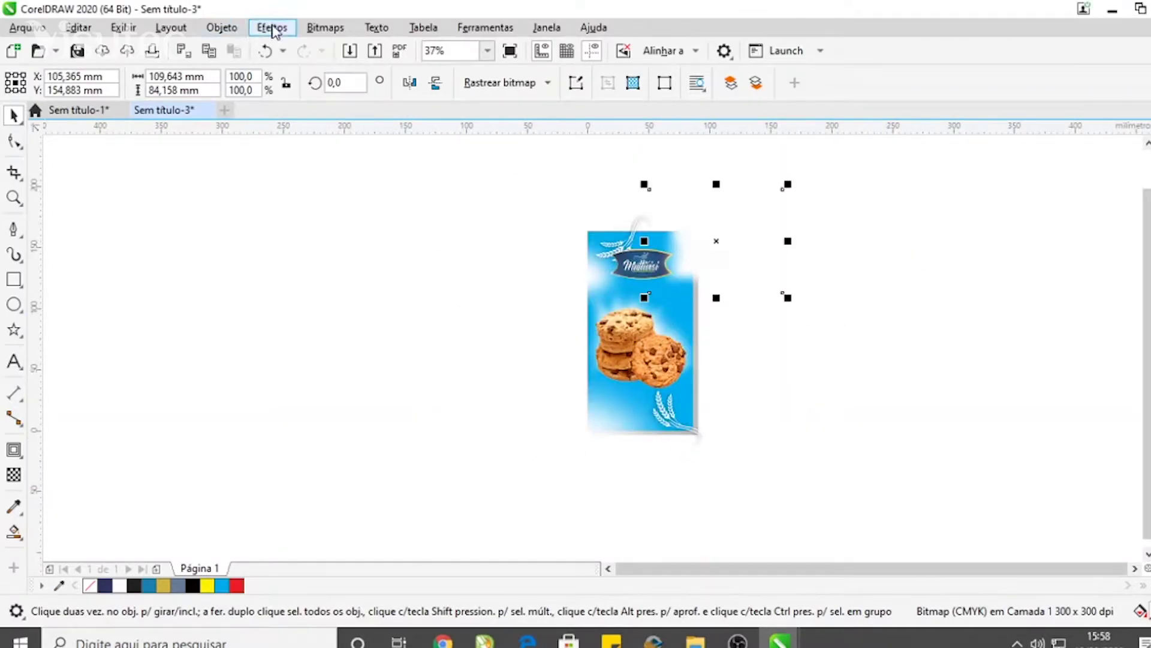
Step: Apply a Gaussian blur to the white glow over the page's upper-right corner
click(270, 28)
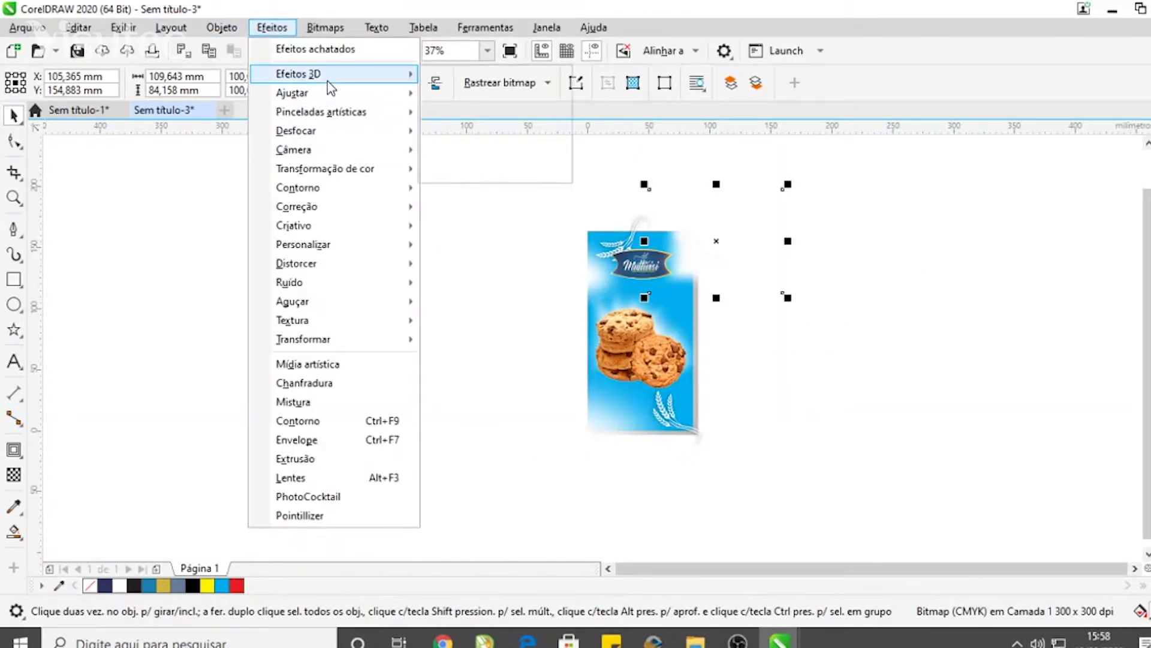
mouse_move(372, 130)
click(490, 172)
drag(604, 312, 663, 305)
click(686, 350)
scroll(719, 258, up, 2)
scroll(720, 258, down, 2)
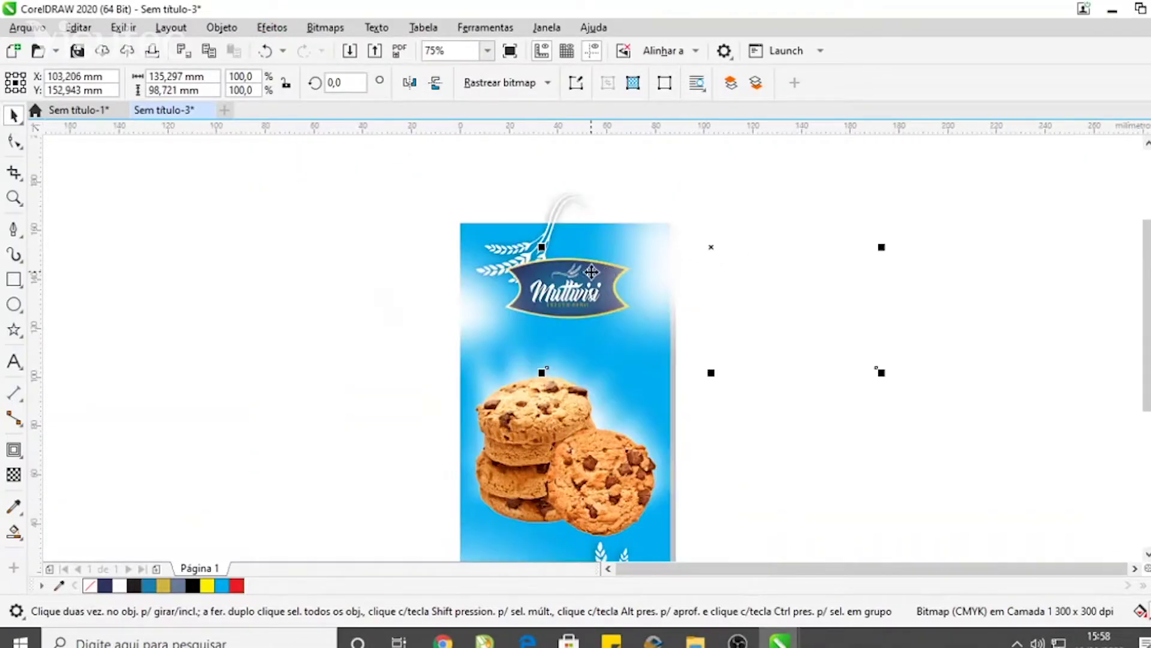
click(956, 418)
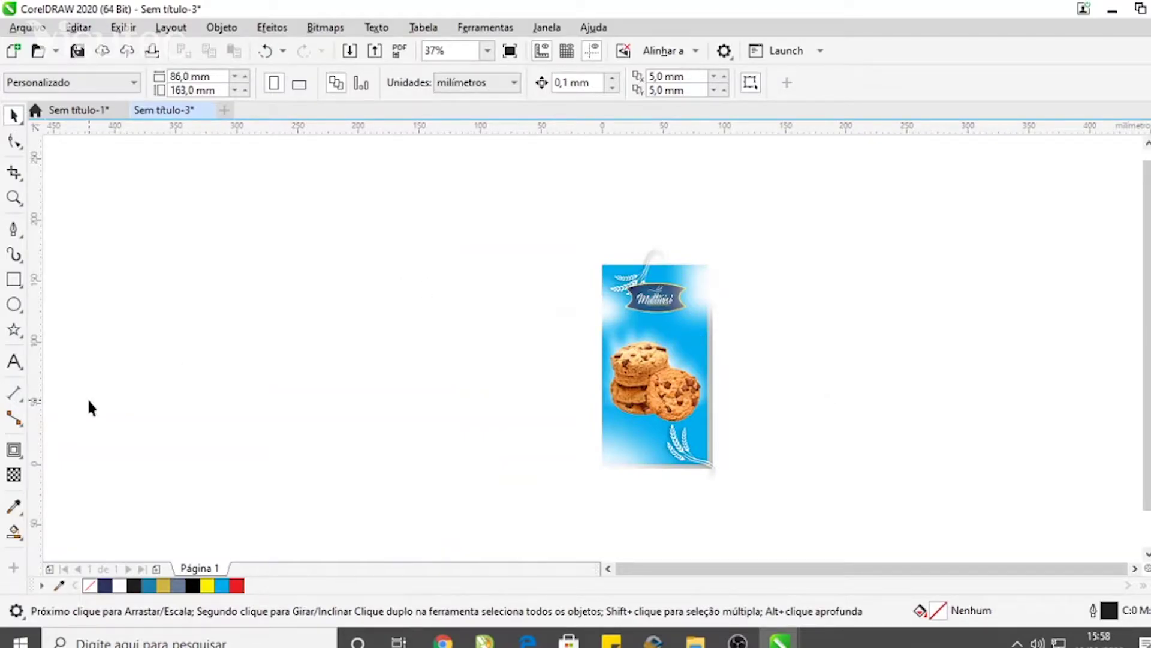
scroll(89, 401, up, 1)
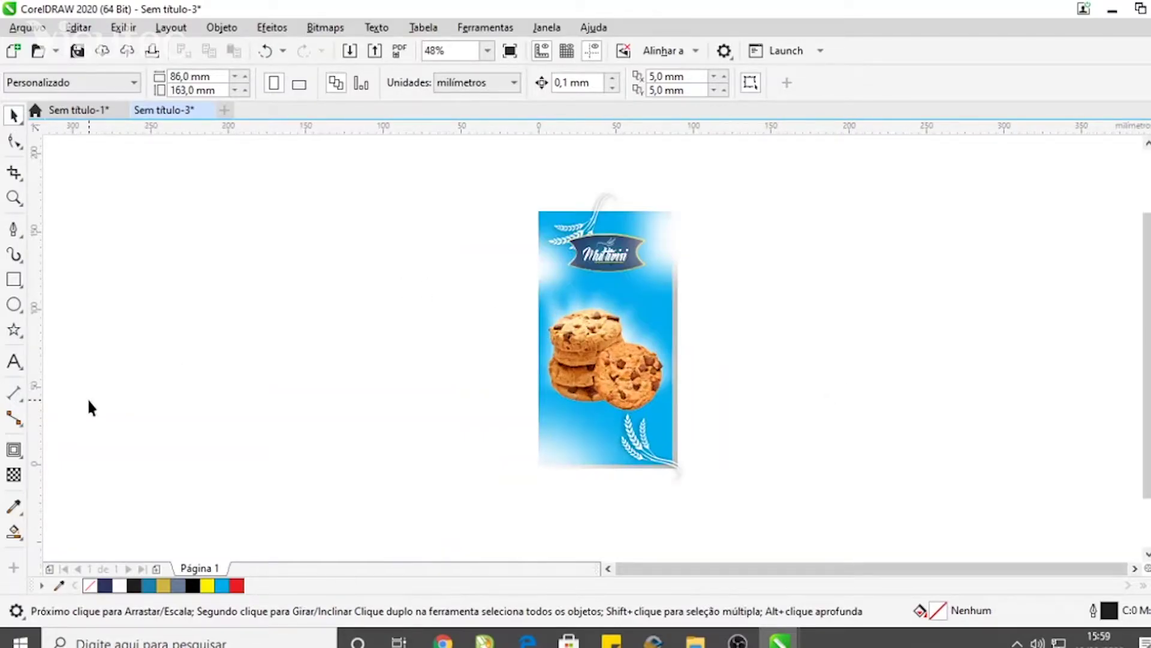
drag(289, 154, 898, 543)
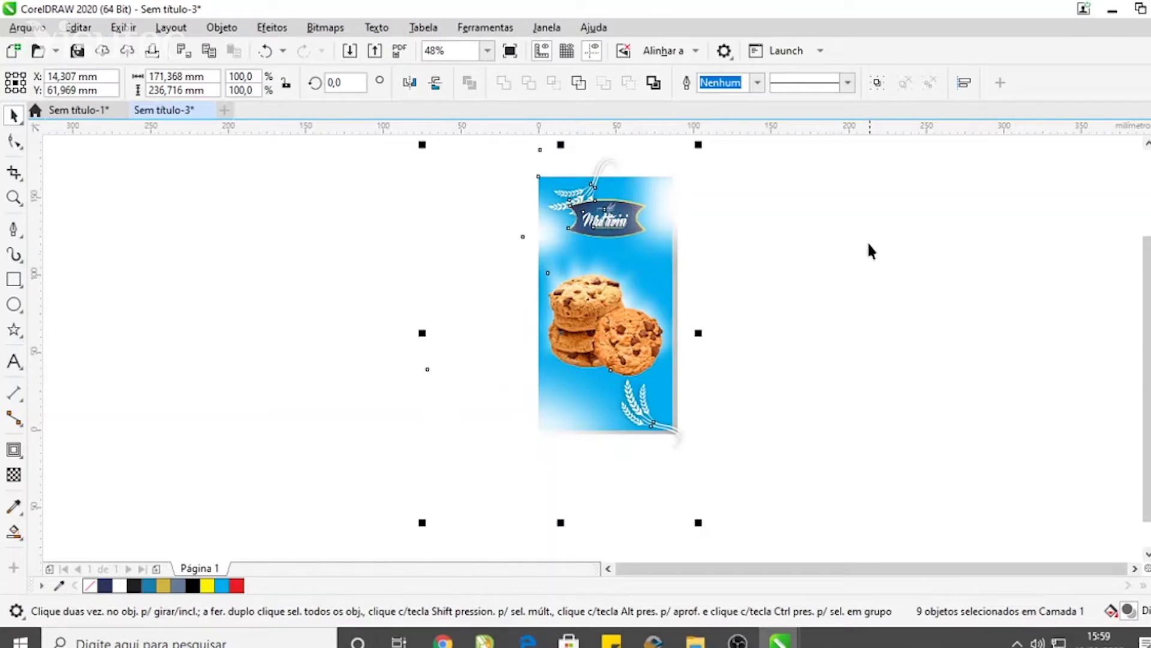
click(951, 299)
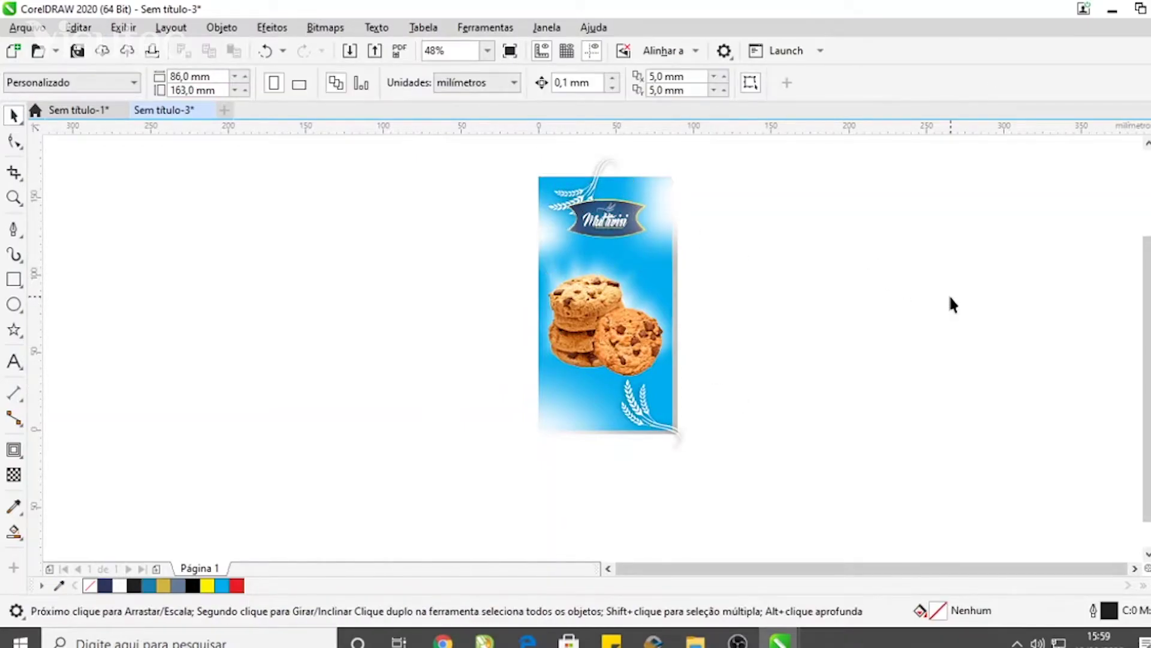
click(142, 29)
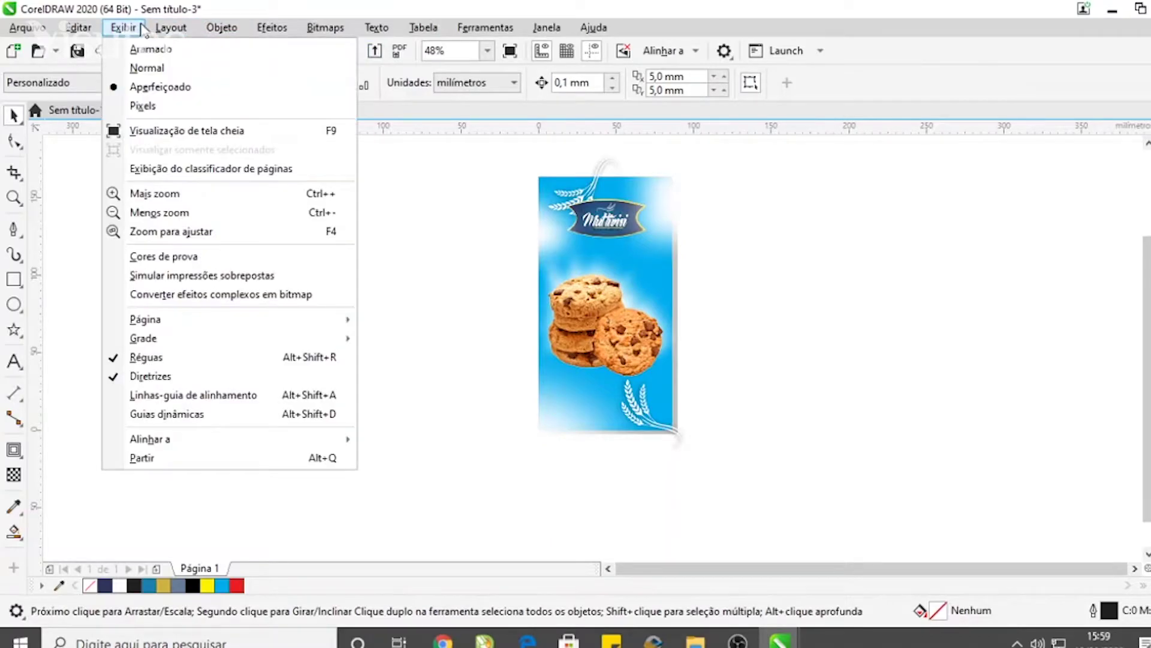
mouse_move(171, 28)
click(180, 47)
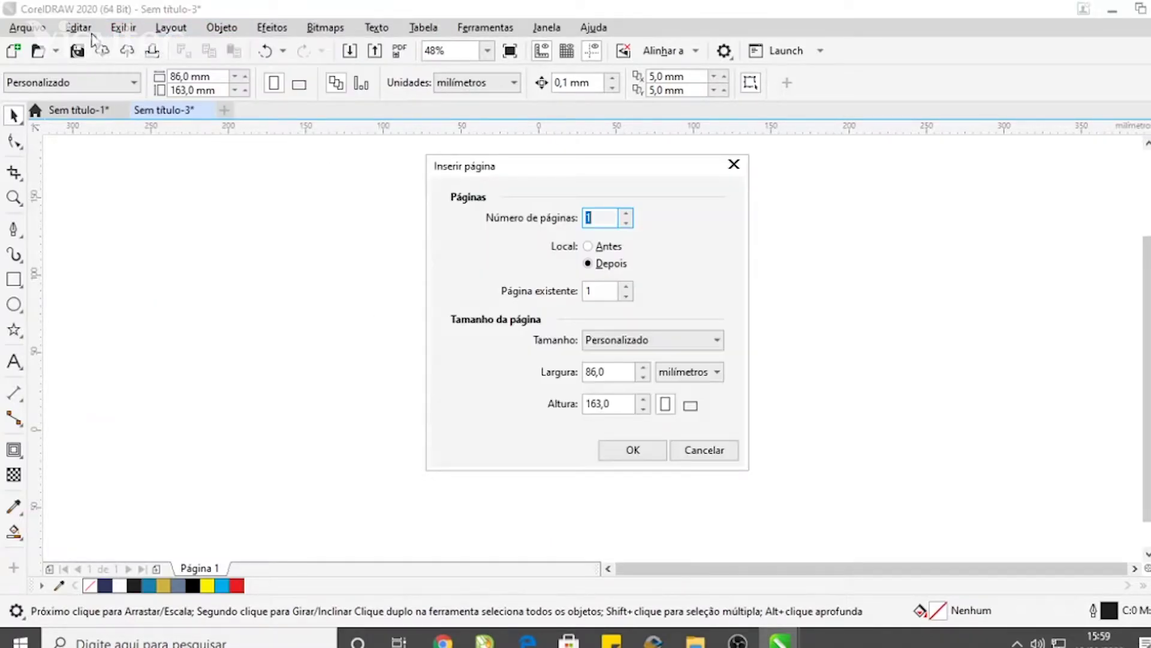
click(741, 170)
Step: Switch the display to wireframe view to see the outlines of all objects around the page
click(128, 26)
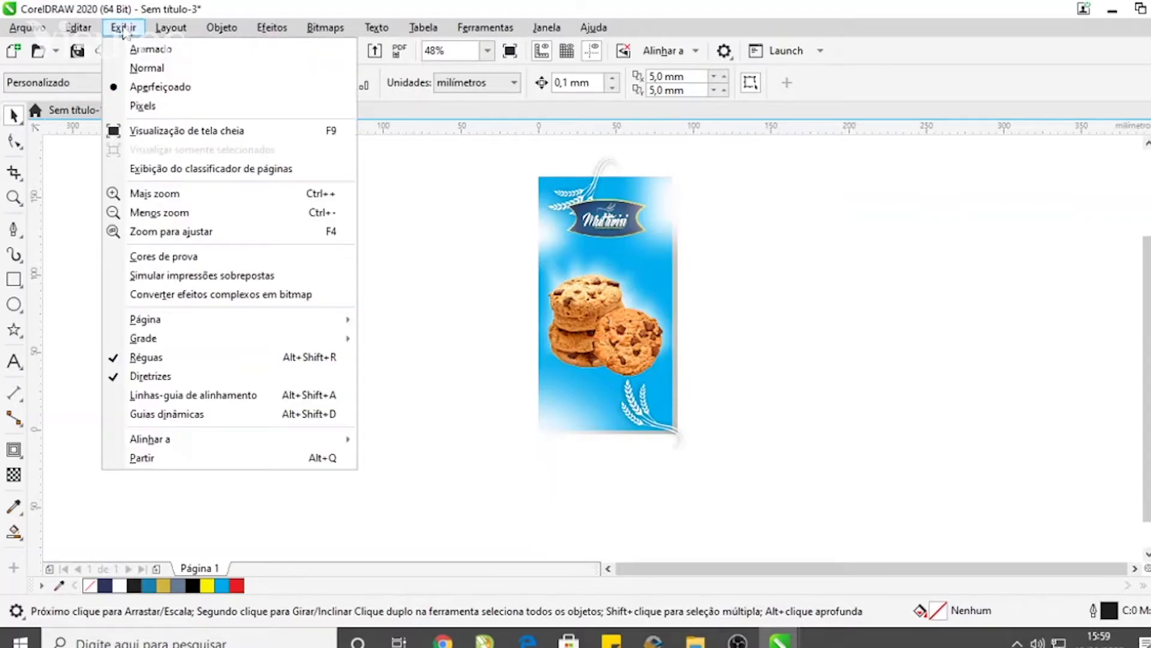
click(134, 50)
scroll(395, 250, down, 3)
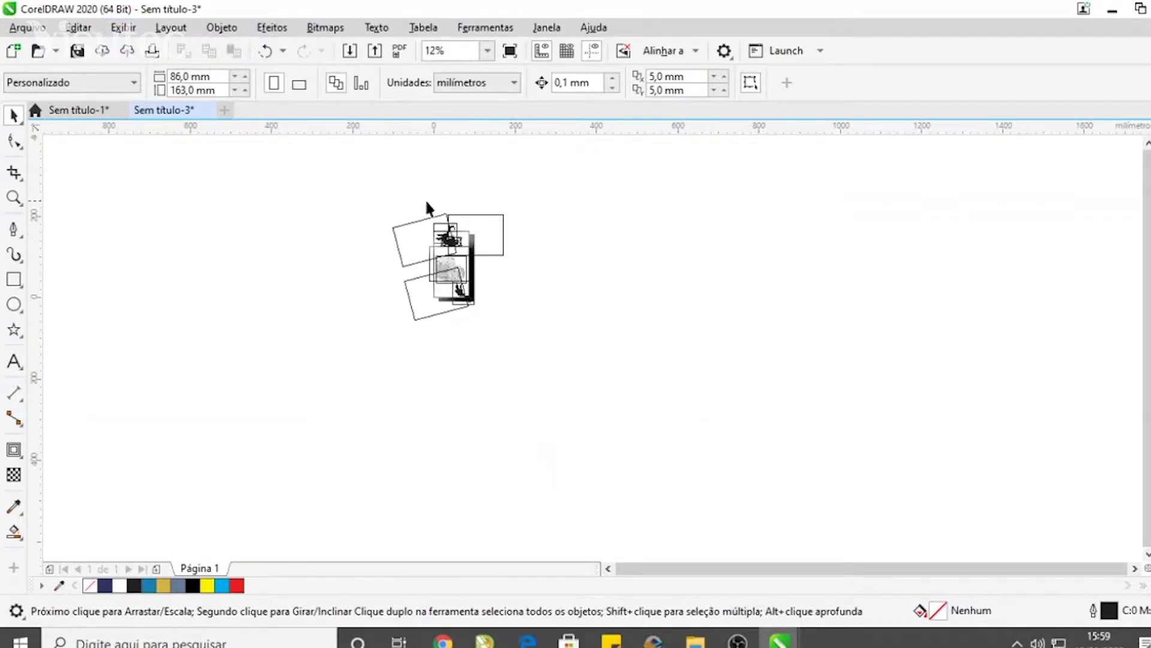
scroll(435, 215, up, 3)
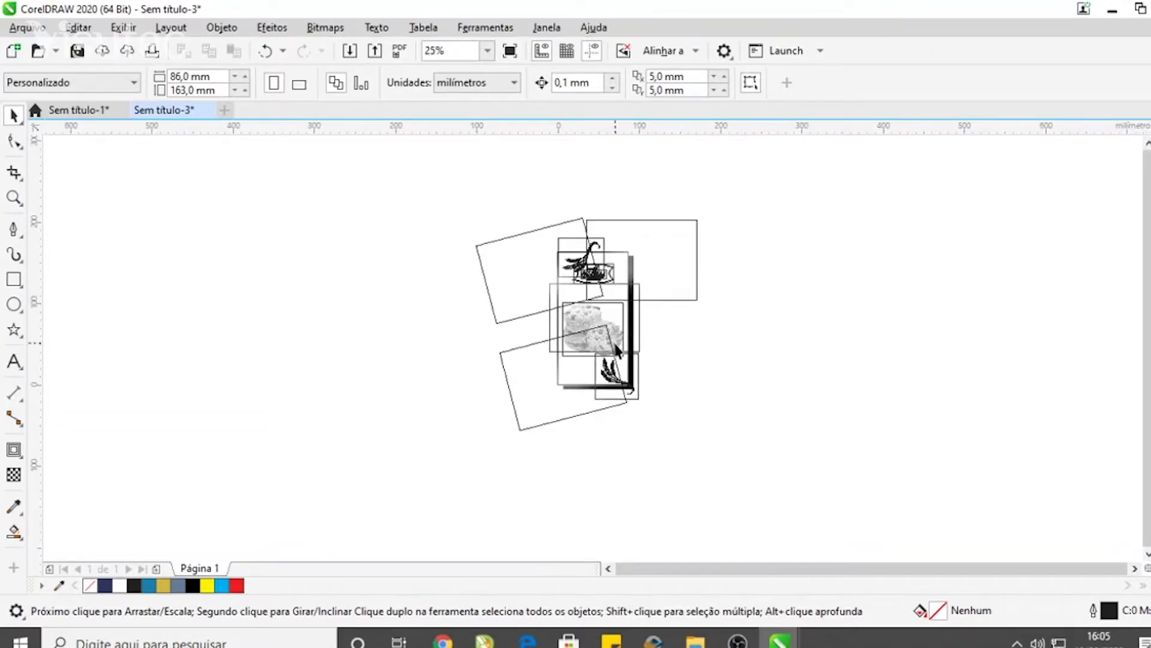
Step: Trim the glow bitmap over the page's upper-right corner to the page edges by moving its overhanging corner nodes inward
click(15, 144)
click(662, 244)
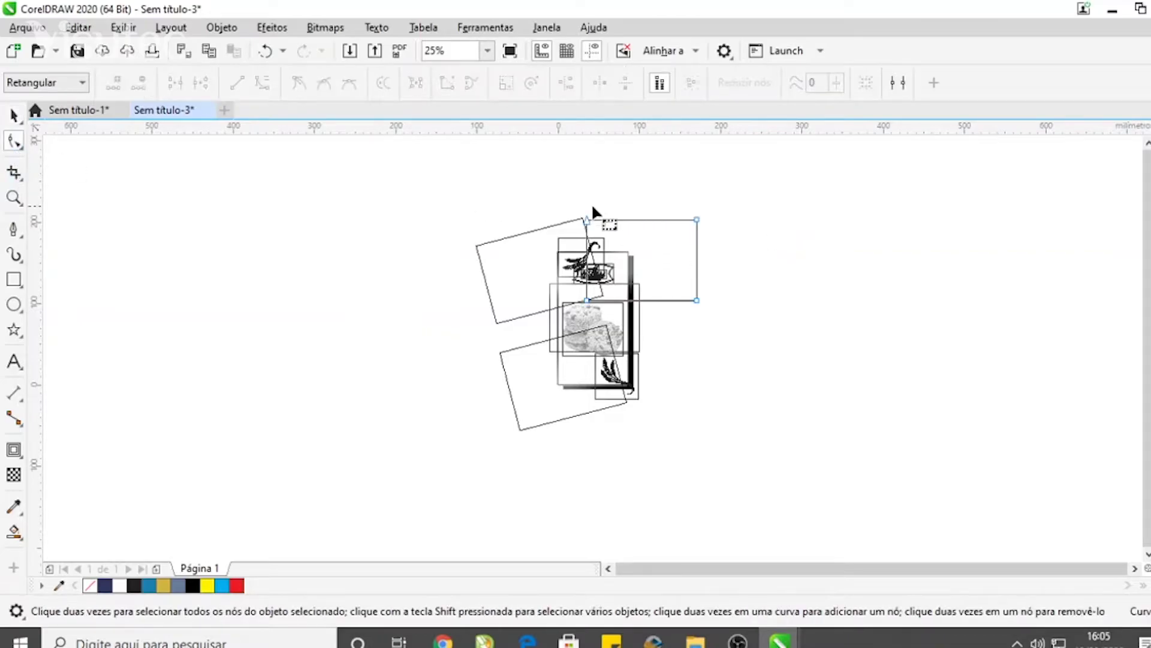
scroll(582, 213, up, 2)
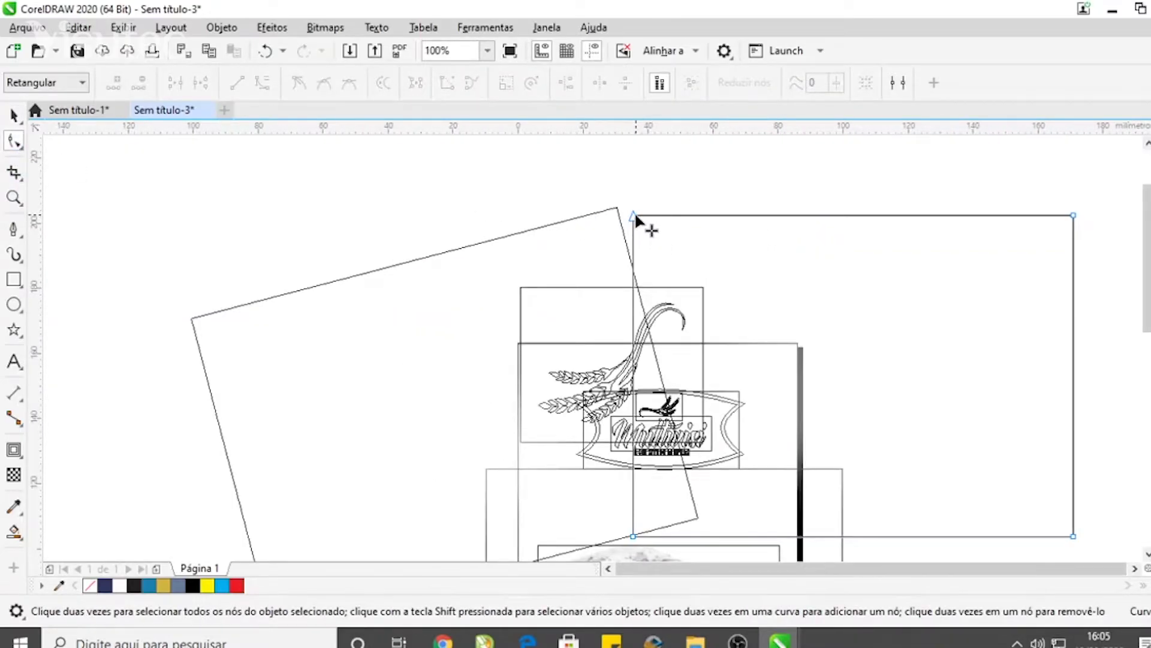
scroll(634, 217, up, 1)
drag(631, 216, 519, 460)
scroll(544, 354, down, 3)
scroll(666, 388, up, 1)
scroll(520, 461, up, 2)
scroll(514, 412, down, 1)
drag(869, 283, 501, 347)
scroll(416, 272, down, 1)
scroll(359, 473, up, 1)
scroll(501, 348, down, 1)
scroll(476, 448, up, 1)
drag(476, 447, 171, 513)
scroll(539, 340, up, 1)
scroll(617, 249, down, 2)
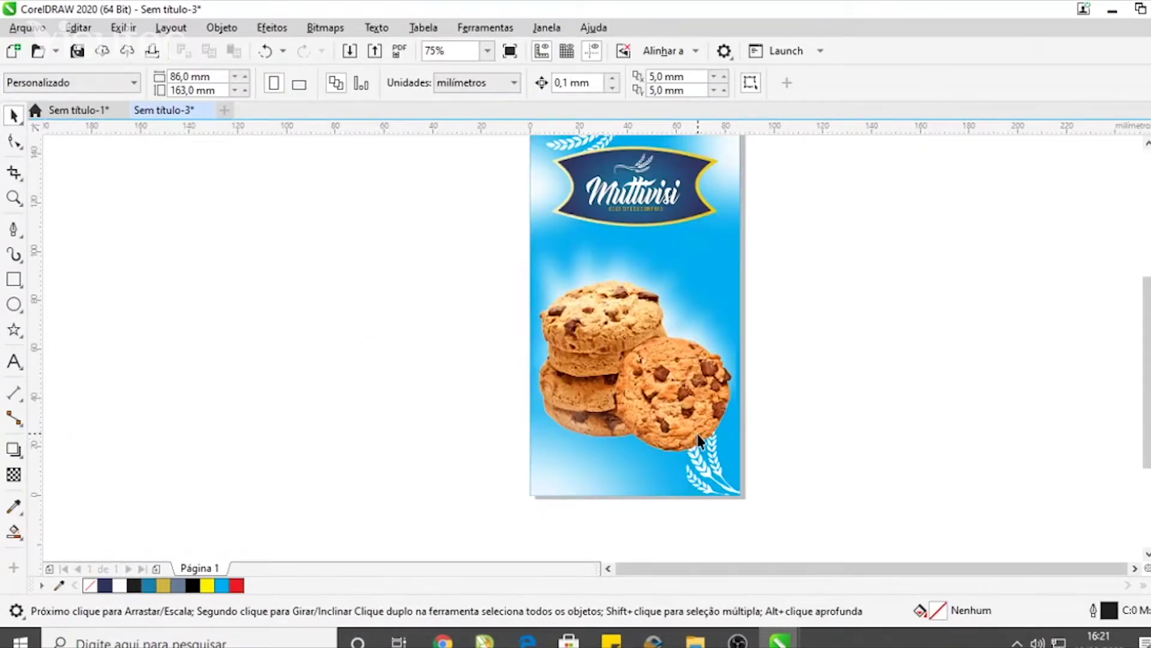
Step: Bring the cookie image to the front of the artwork, above the glow bitmaps
scroll(699, 441, down, 2)
scroll(681, 329, up, 2)
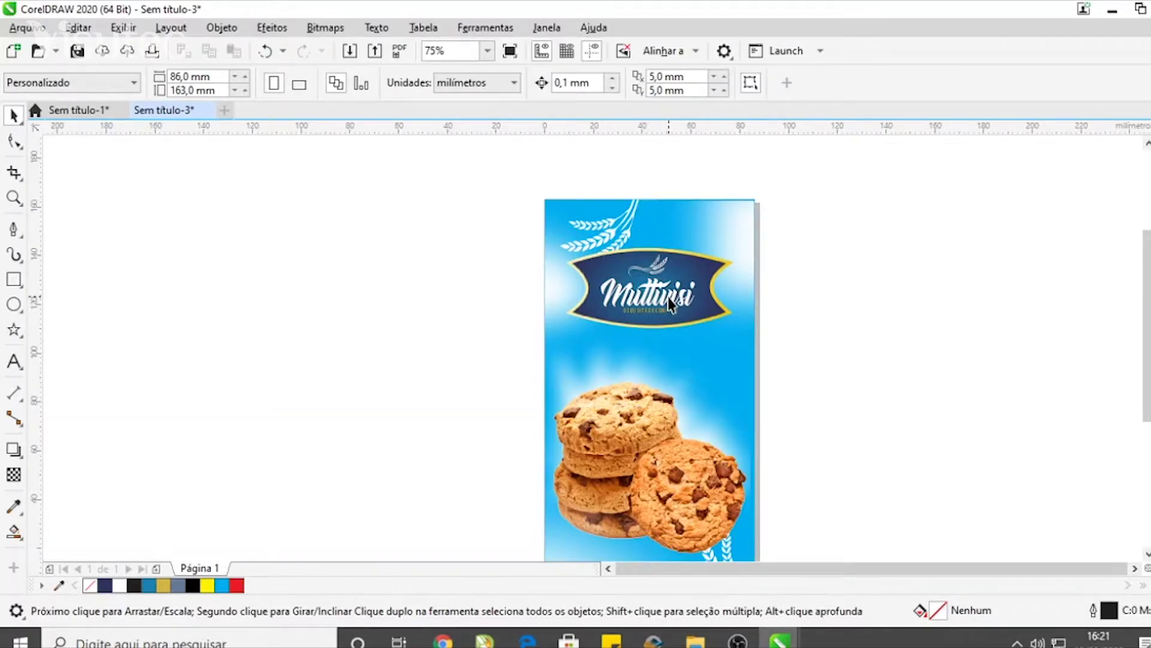
scroll(696, 339, down, 2)
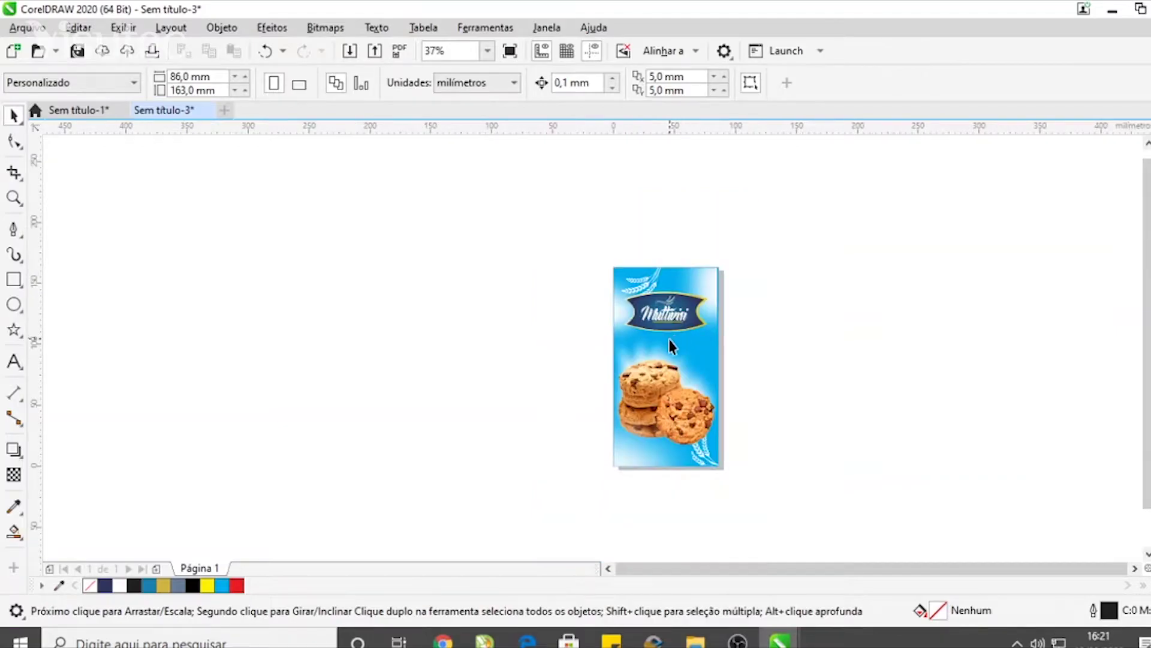
scroll(750, 426, up, 2)
click(626, 375)
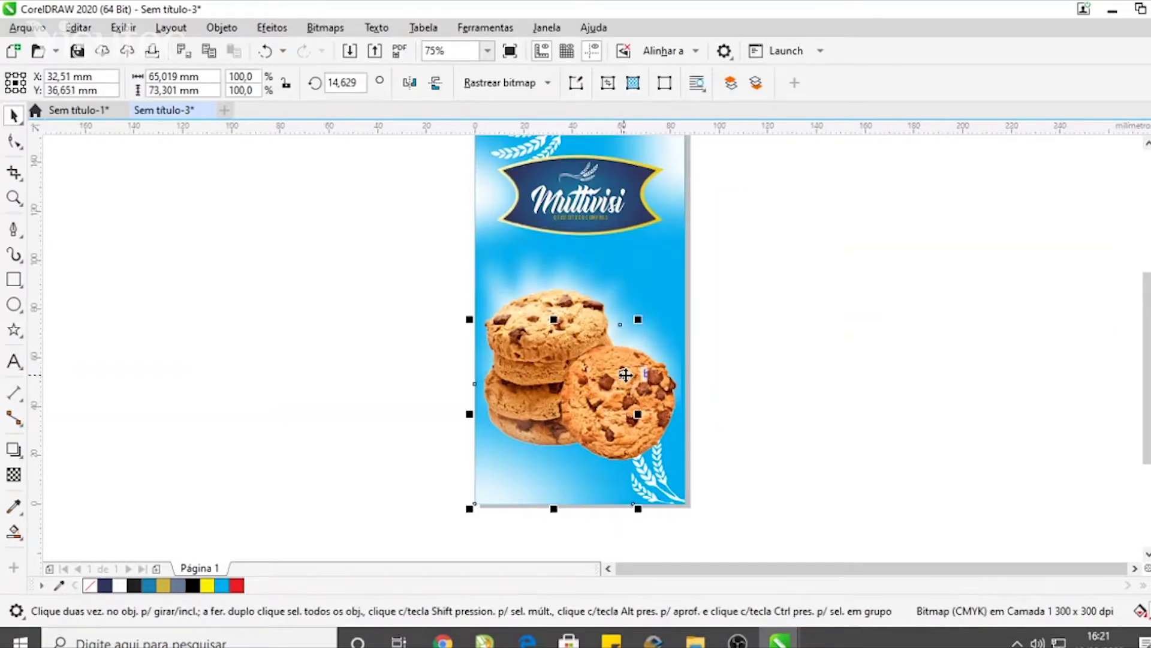
click(626, 379)
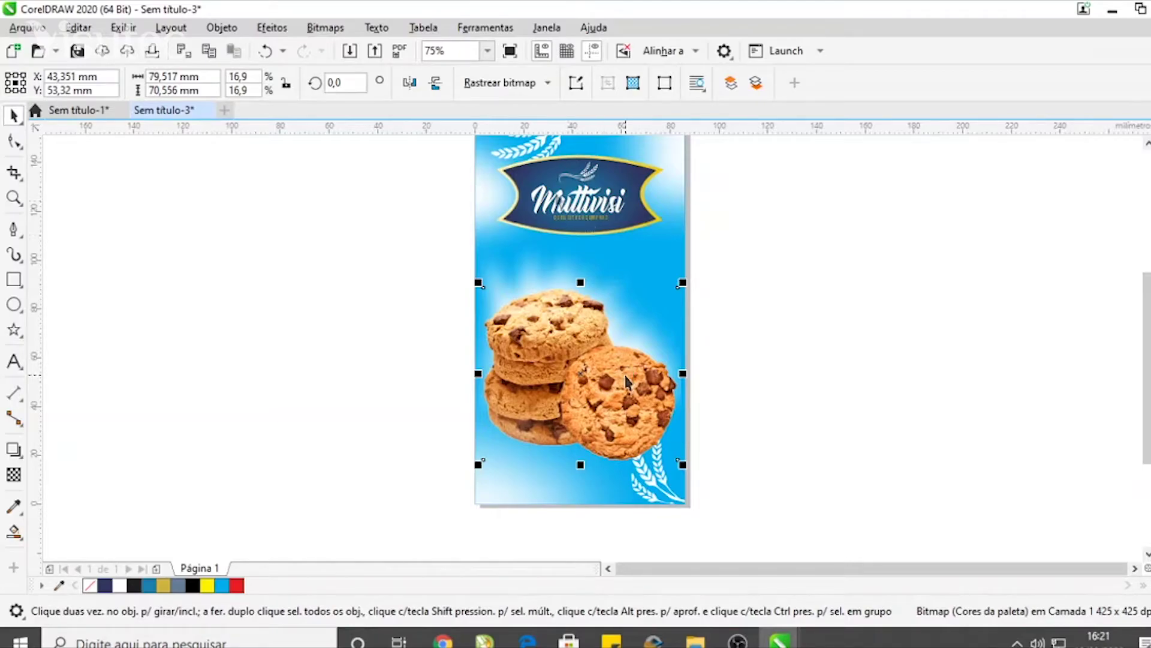
key(shift+Page_Up)
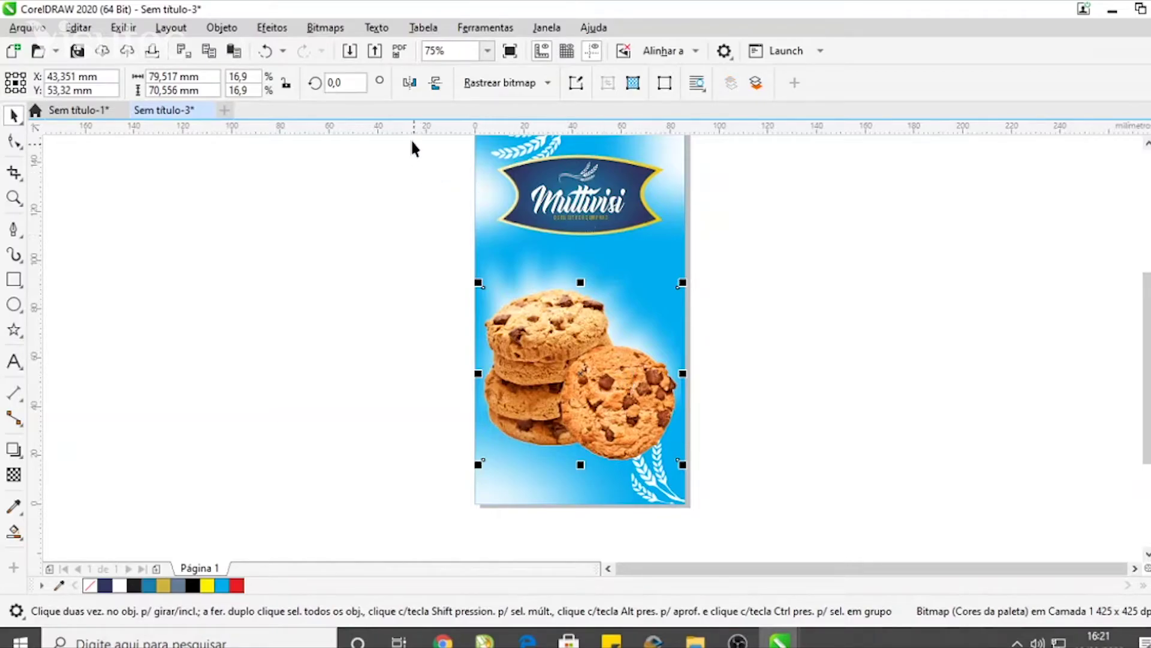
Step: Convert a copy of the cookie image into a 300 dpi CMYK bitmap with anti-aliasing and a transparent background
click(326, 29)
click(342, 50)
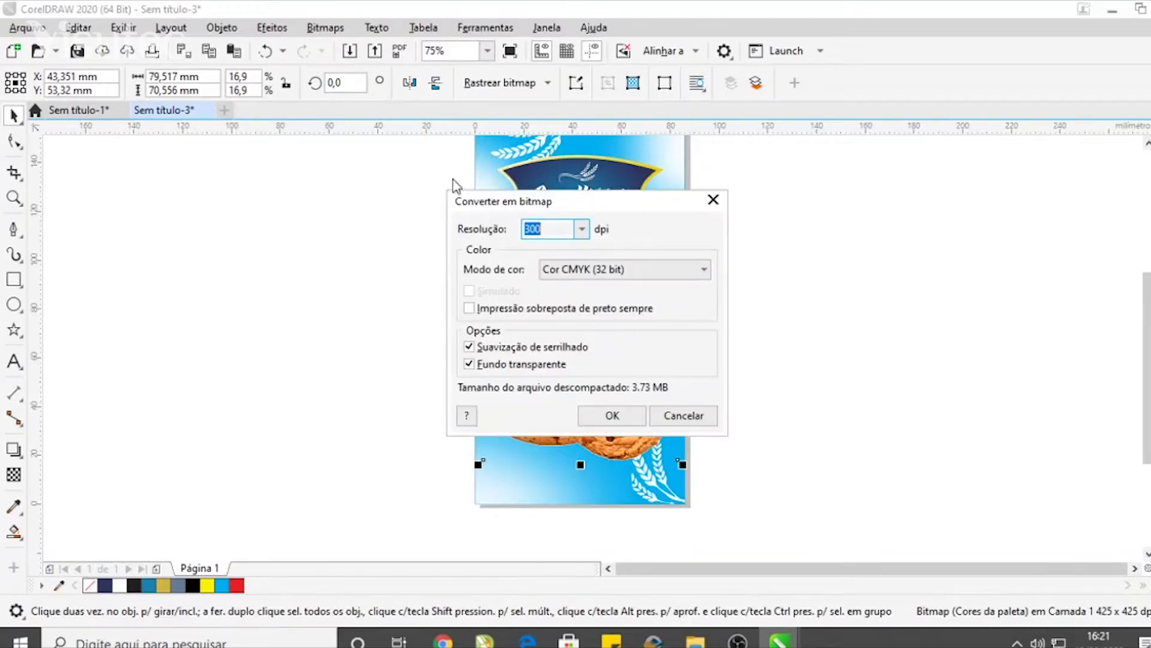
click(612, 416)
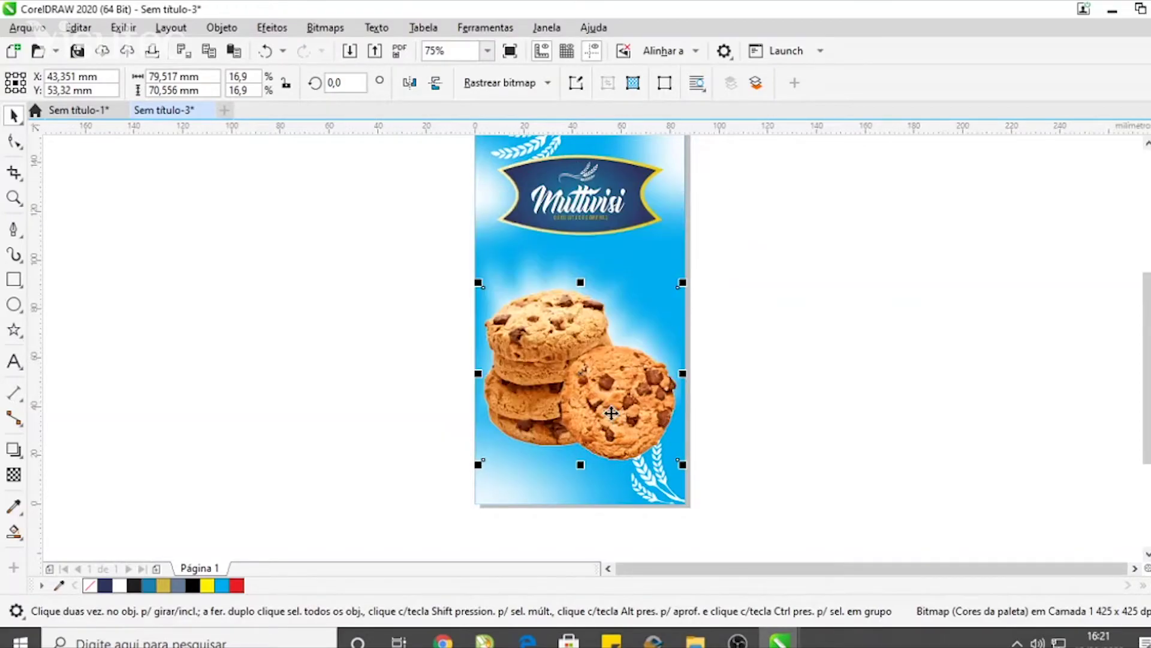
Step: Turn the converted cookie bitmap into a black silhouette by setting its brightness and contrast both to -100
click(264, 33)
mouse_move(307, 95)
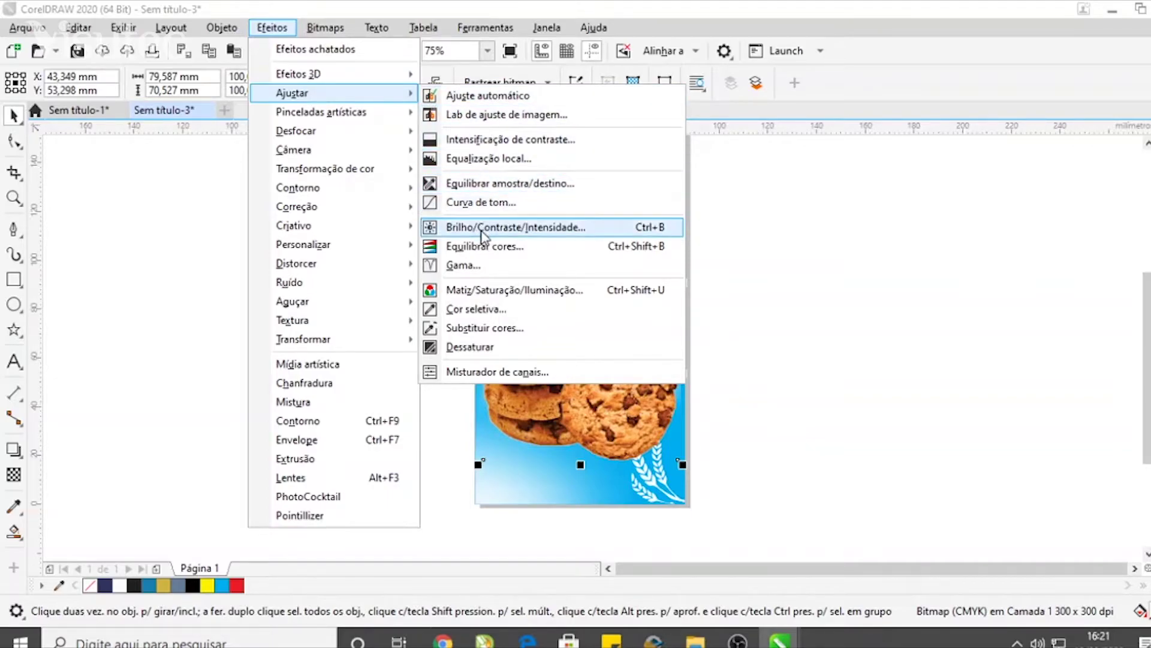
click(498, 231)
drag(573, 235, 899, 230)
drag(920, 277, 772, 282)
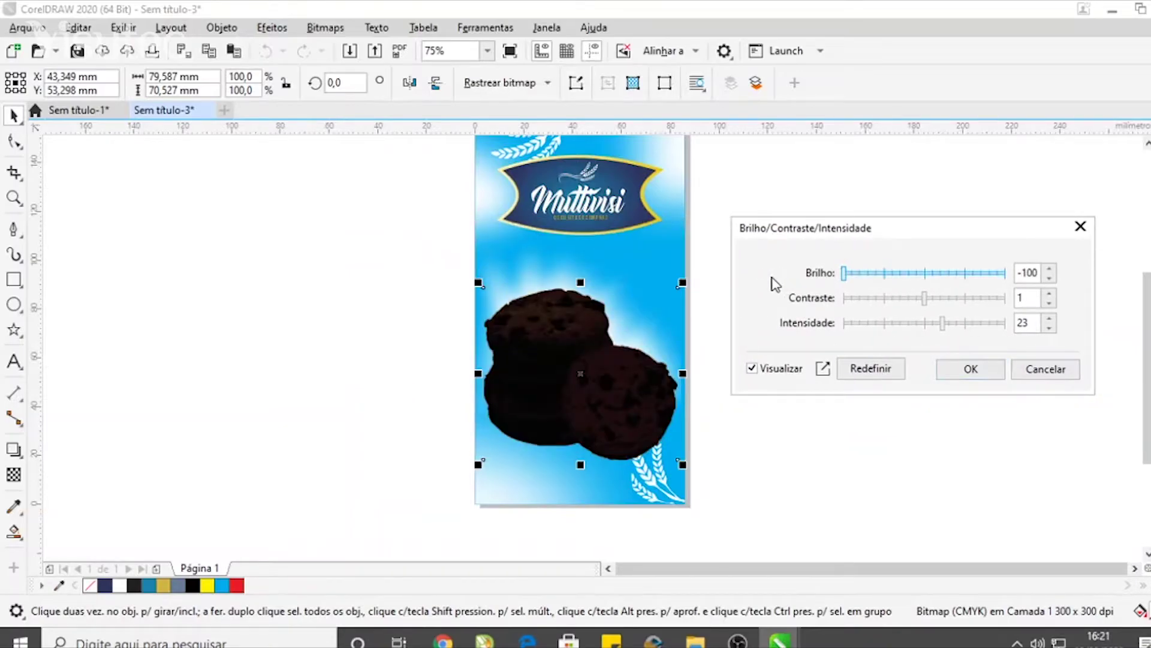
drag(928, 303, 800, 306)
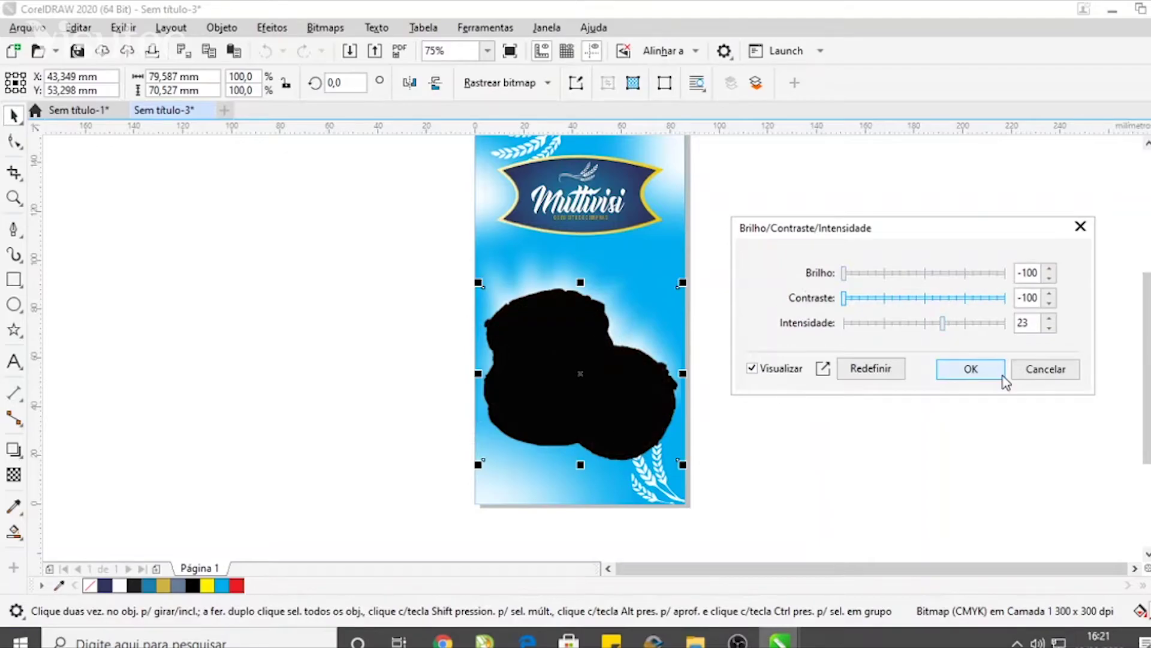
click(971, 371)
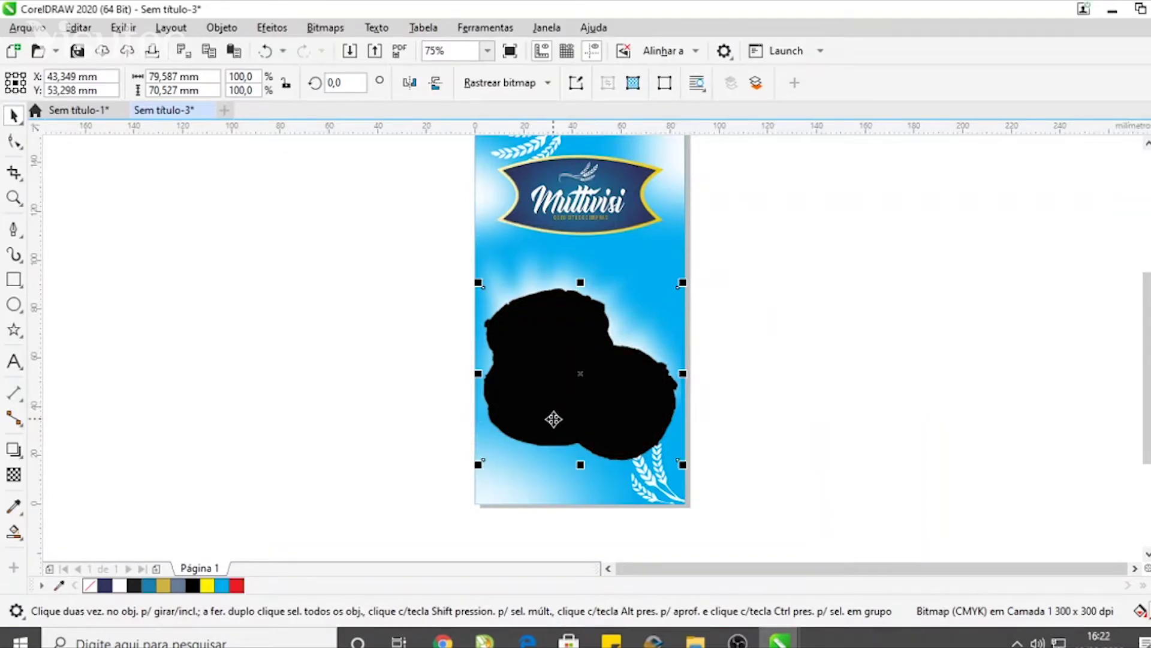
Step: Squash the black silhouette from its upper edge to about 22 mm high as a shadow behind the base of the cookies
scroll(573, 398, up, 3)
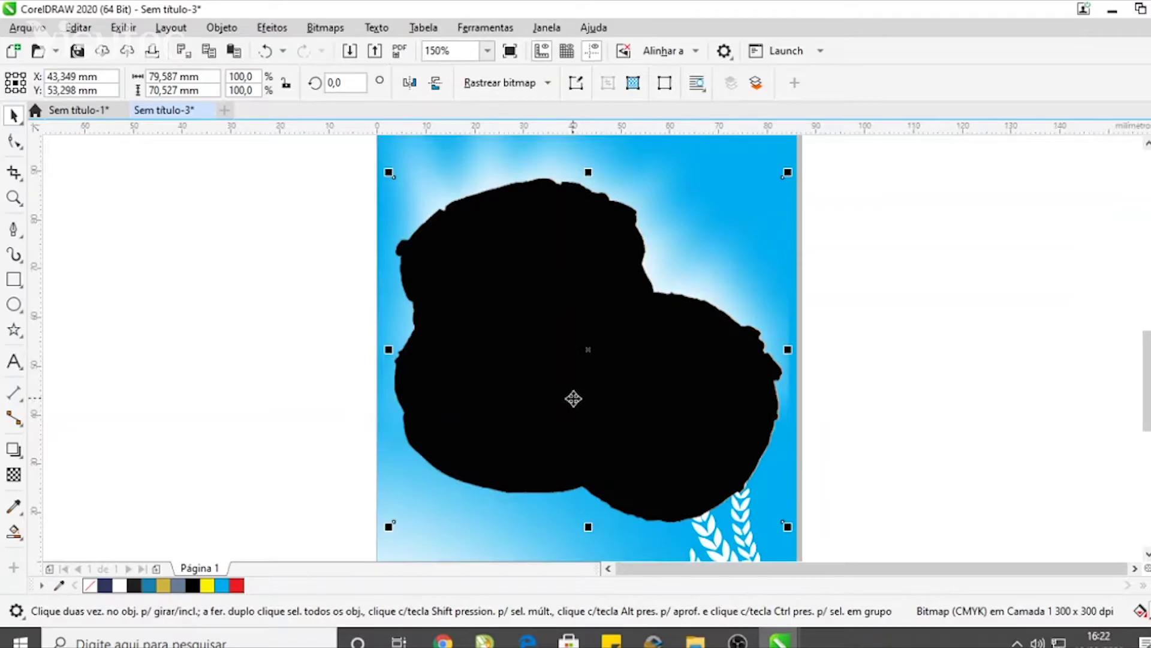
scroll(573, 398, down, 3)
drag(588, 280, 583, 399)
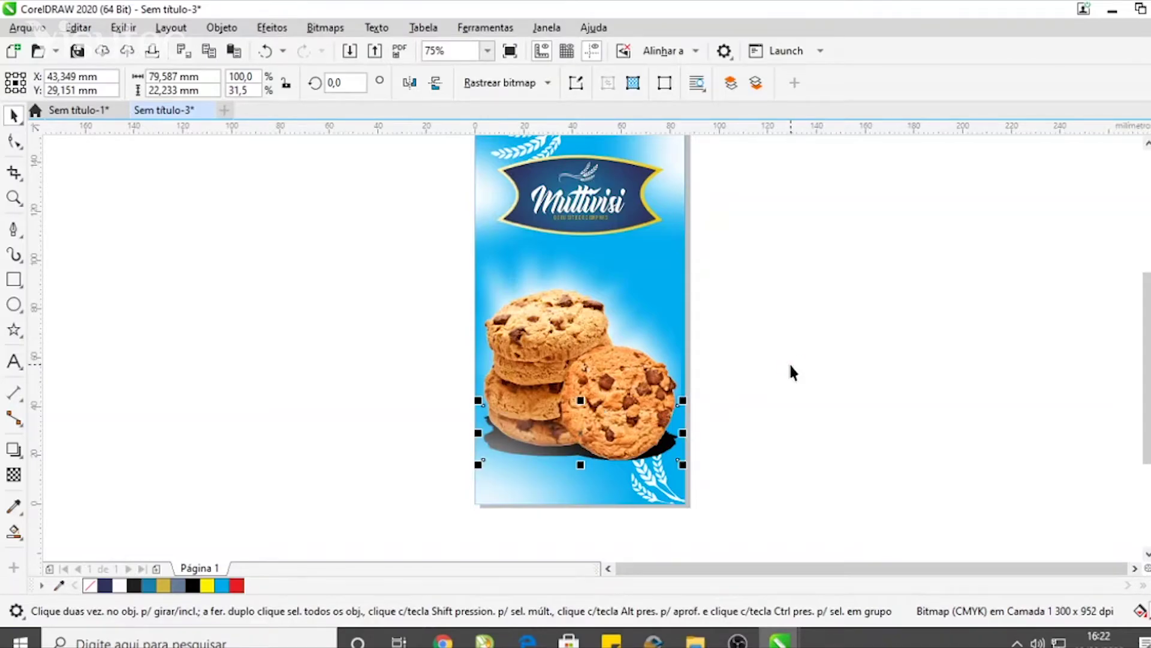
click(795, 345)
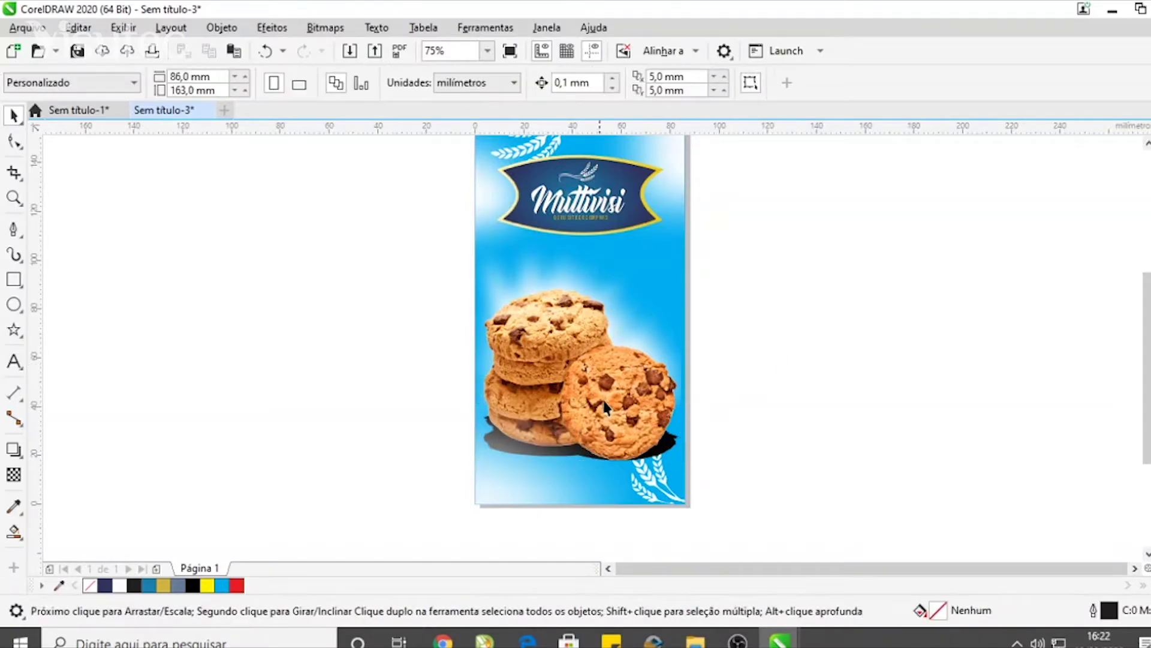
Step: Unlock the locked glow bitmap at the page's upper-left edge beside the logo
click(578, 419)
click(682, 175)
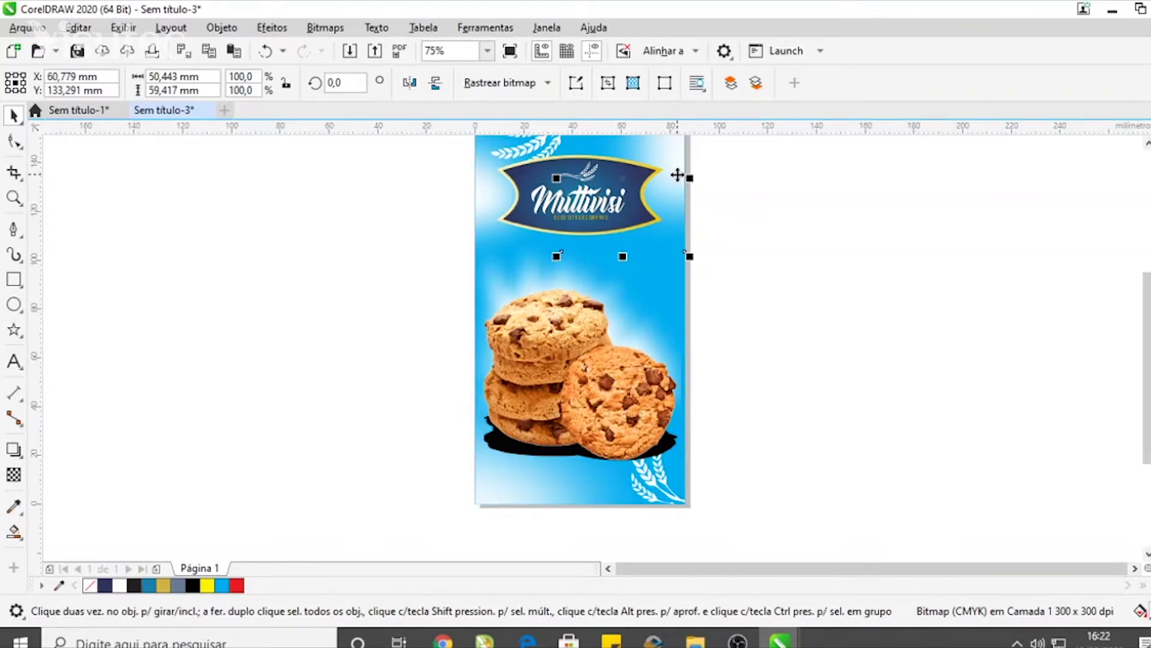
key(Escape)
scroll(482, 202, up, 1)
right_click(478, 183)
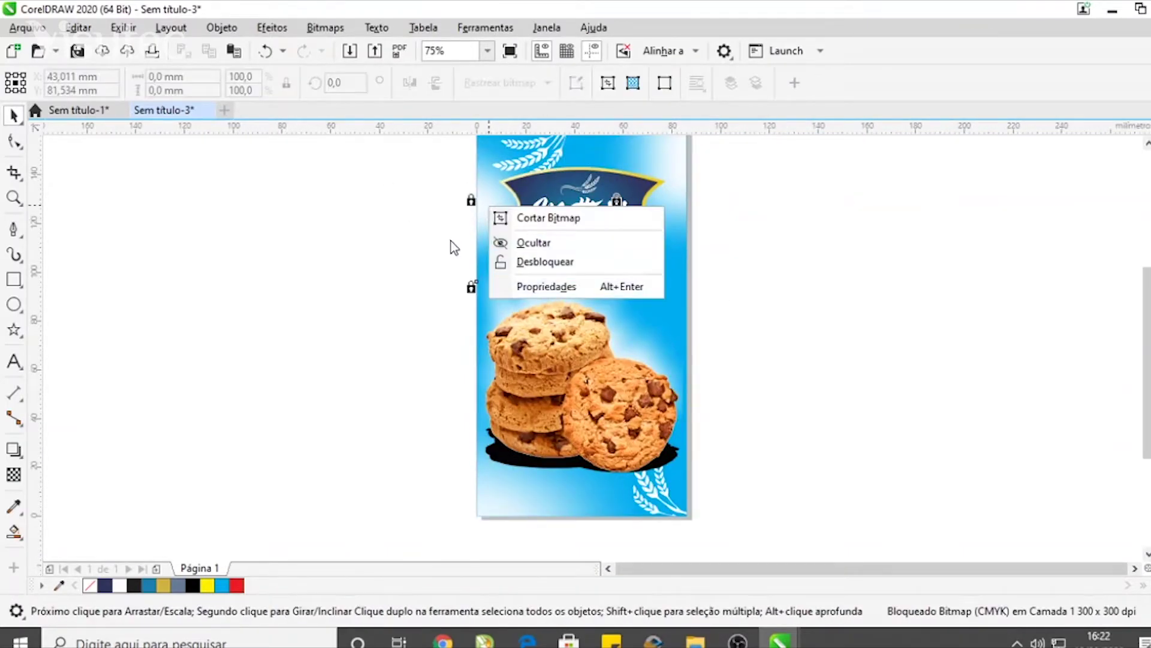
click(547, 260)
click(851, 204)
Step: Apply a Gaussian blur with a radius of 82.6 pixels to the black shadow beneath the cookies
scroll(555, 470, up, 2)
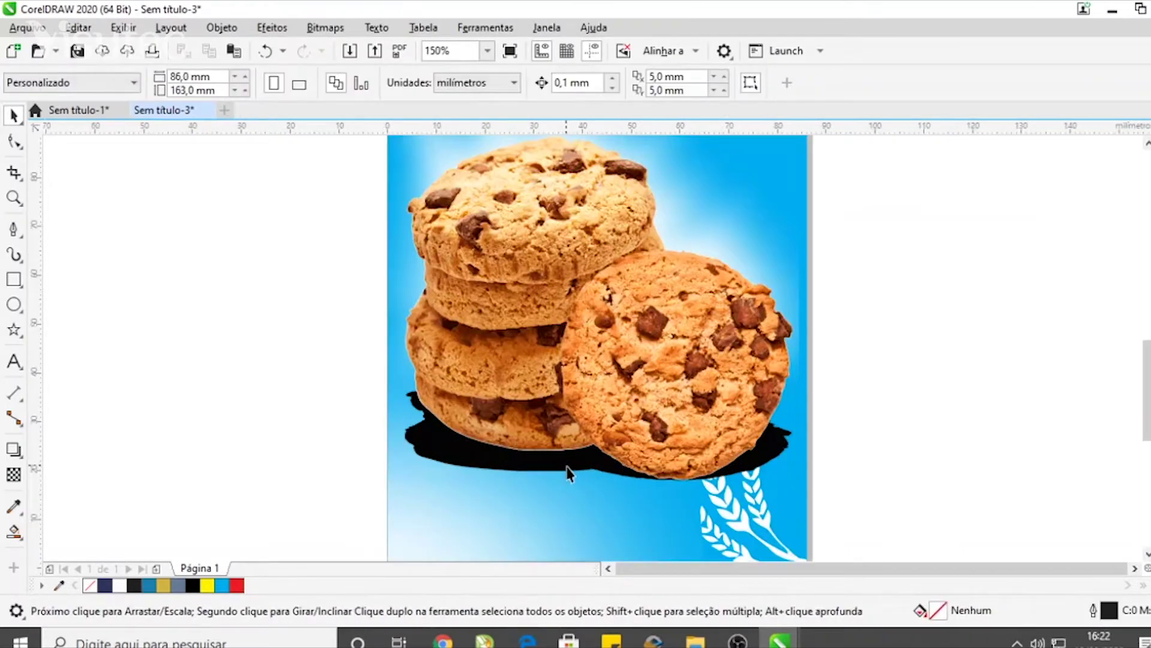
click(574, 466)
scroll(592, 463, down, 2)
scroll(562, 477, up, 2)
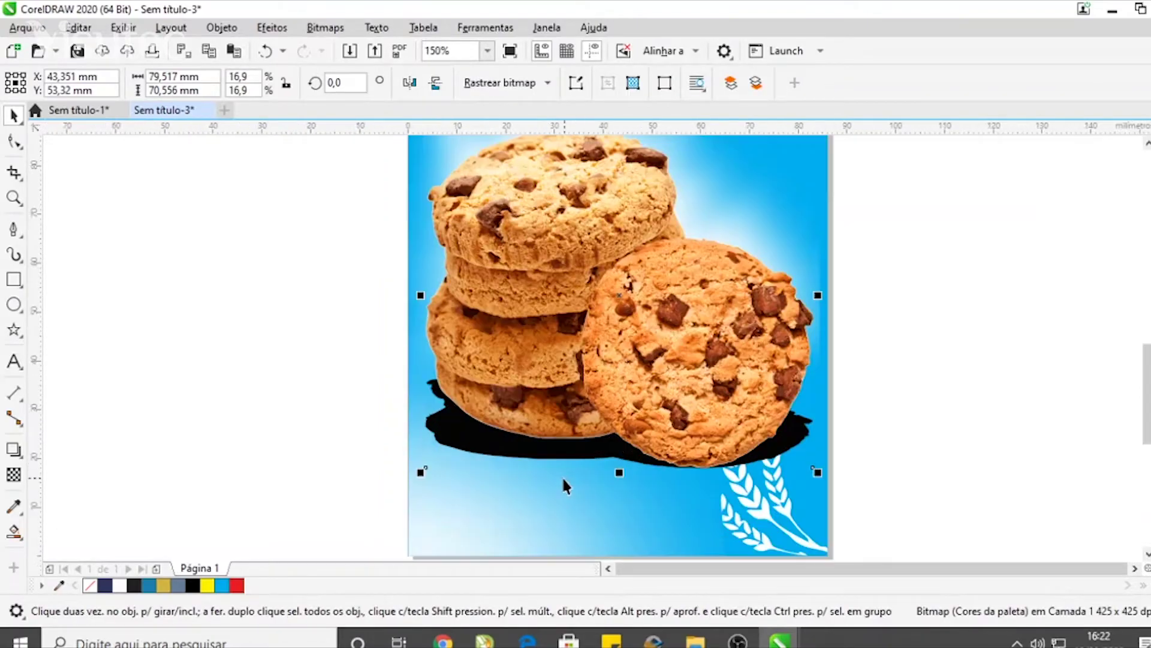
click(513, 456)
click(513, 457)
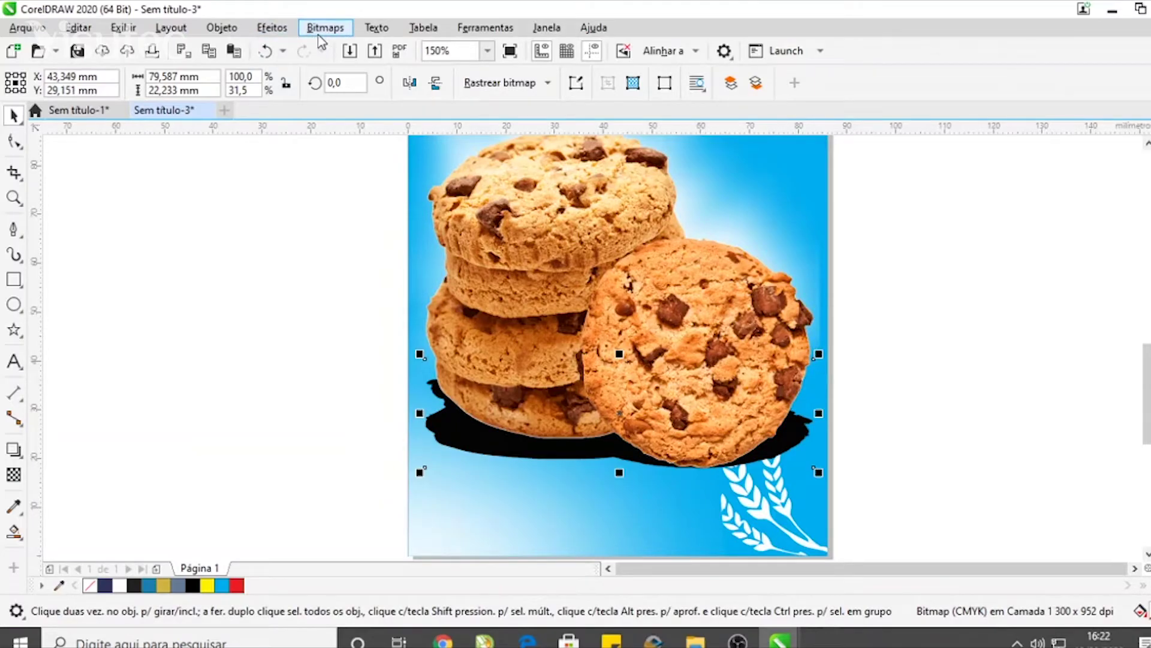
click(269, 28)
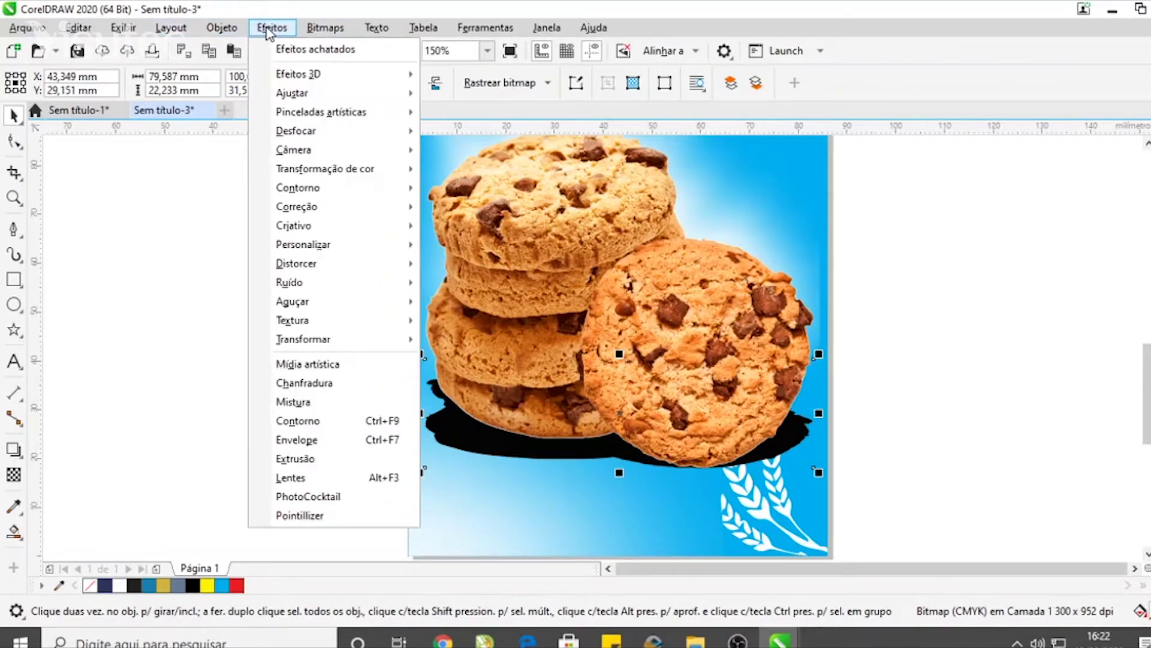
mouse_move(386, 135)
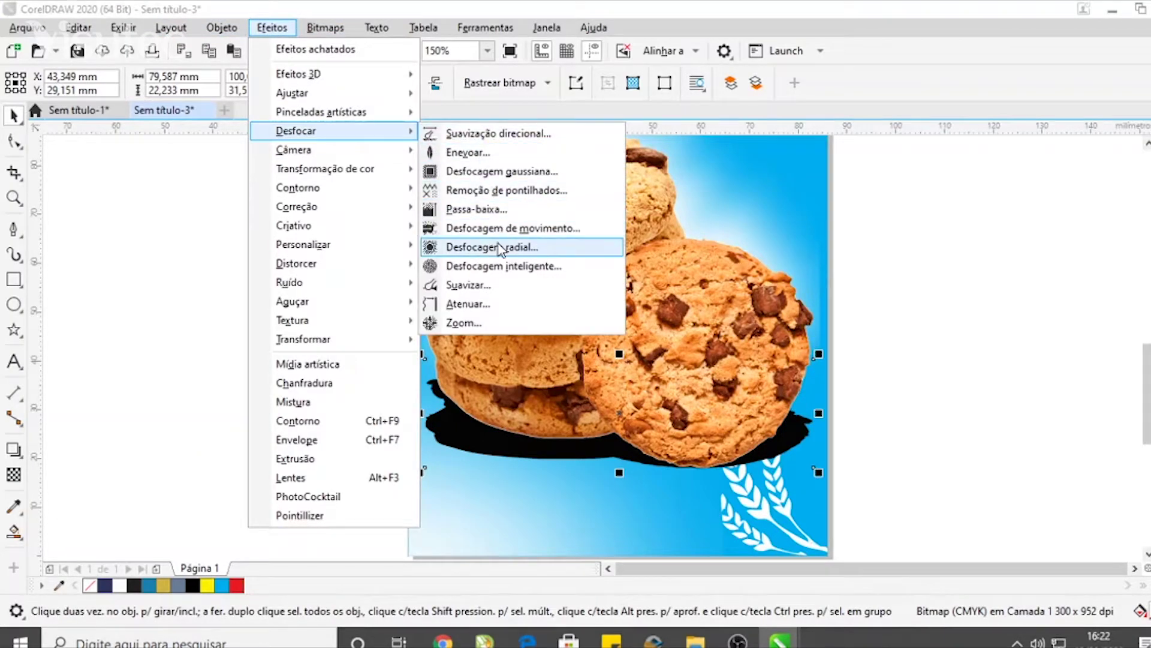
click(501, 172)
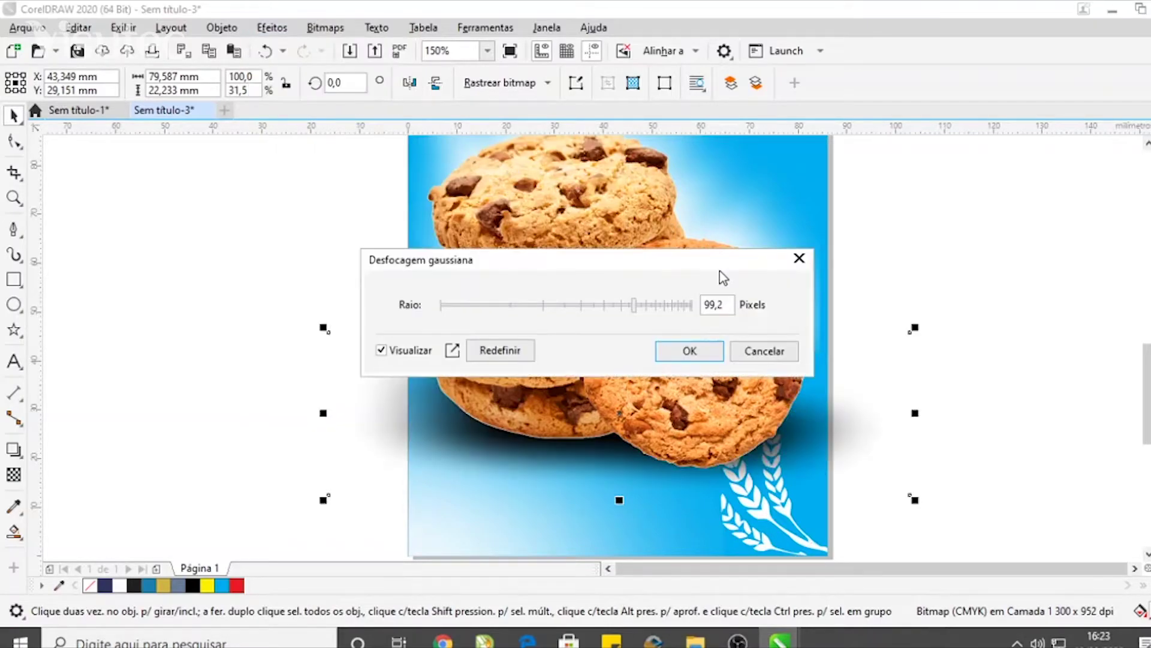
drag(640, 253, 501, 168)
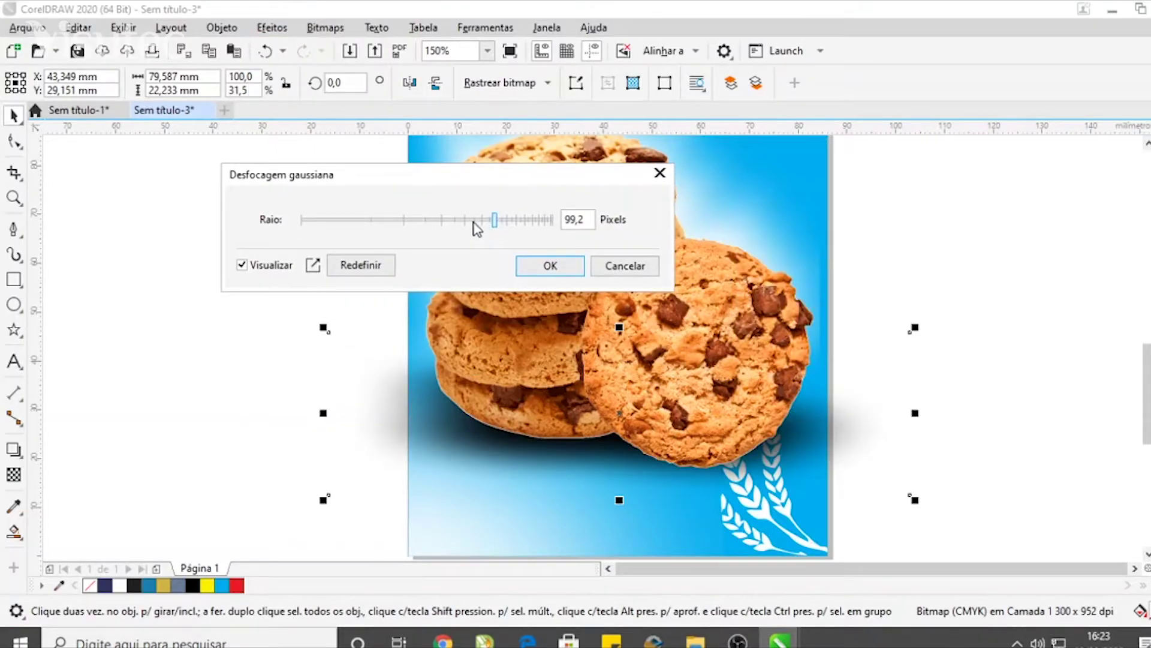
drag(476, 228, 470, 226)
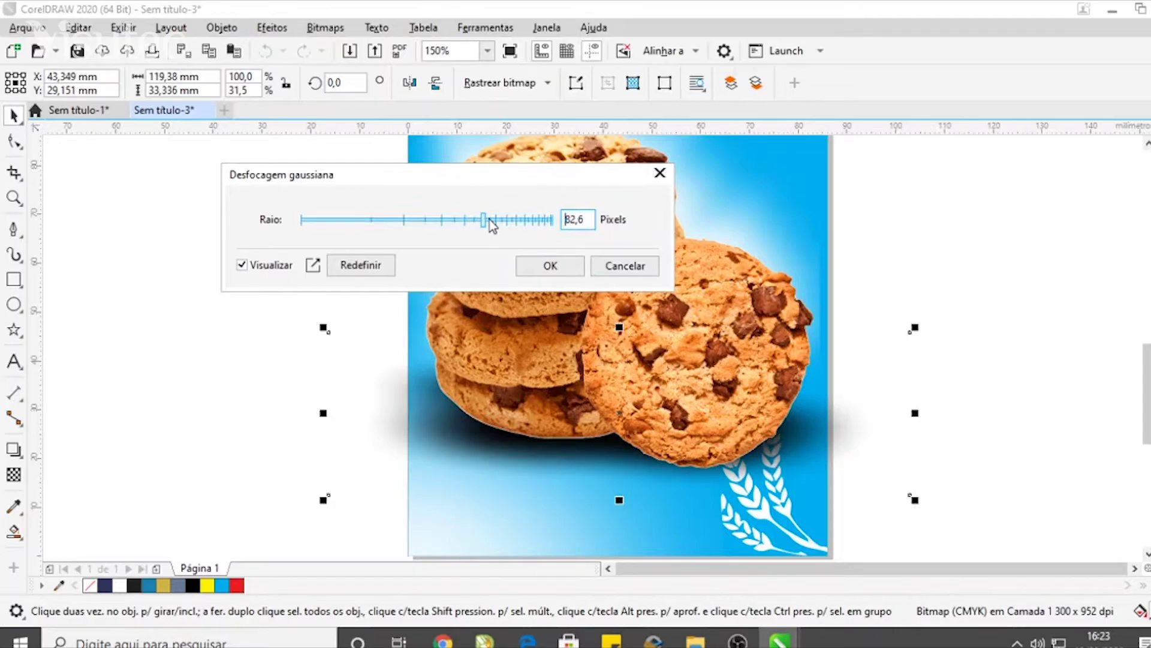
click(550, 265)
Step: Skew the blurred cookie shadow horizontally so its lower edge shifts toward the page's left side
scroll(599, 372, down, 2)
mouse_move(604, 375)
mouse_down()
mouse_move(599, 360)
mouse_move(560, 366)
mouse_move(596, 354)
mouse_up()
click(588, 314)
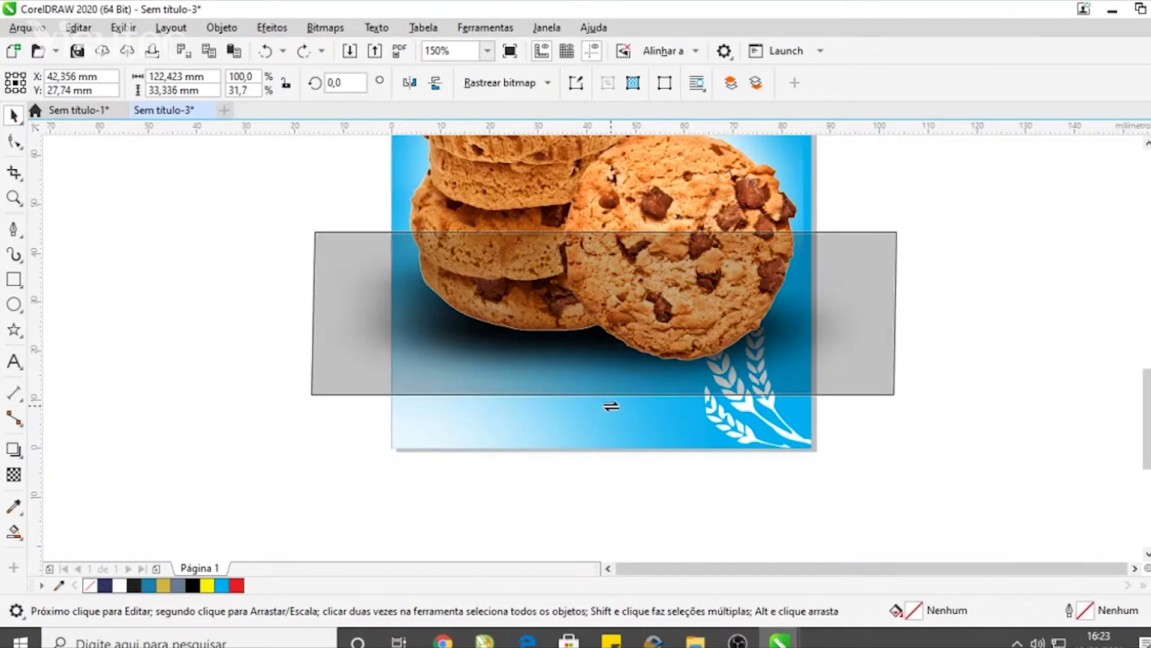
click(272, 27)
mouse_move(301, 278)
click(501, 172)
drag(892, 224, 899, 227)
key(Return)
click(146, 167)
scroll(323, 239, down, 2)
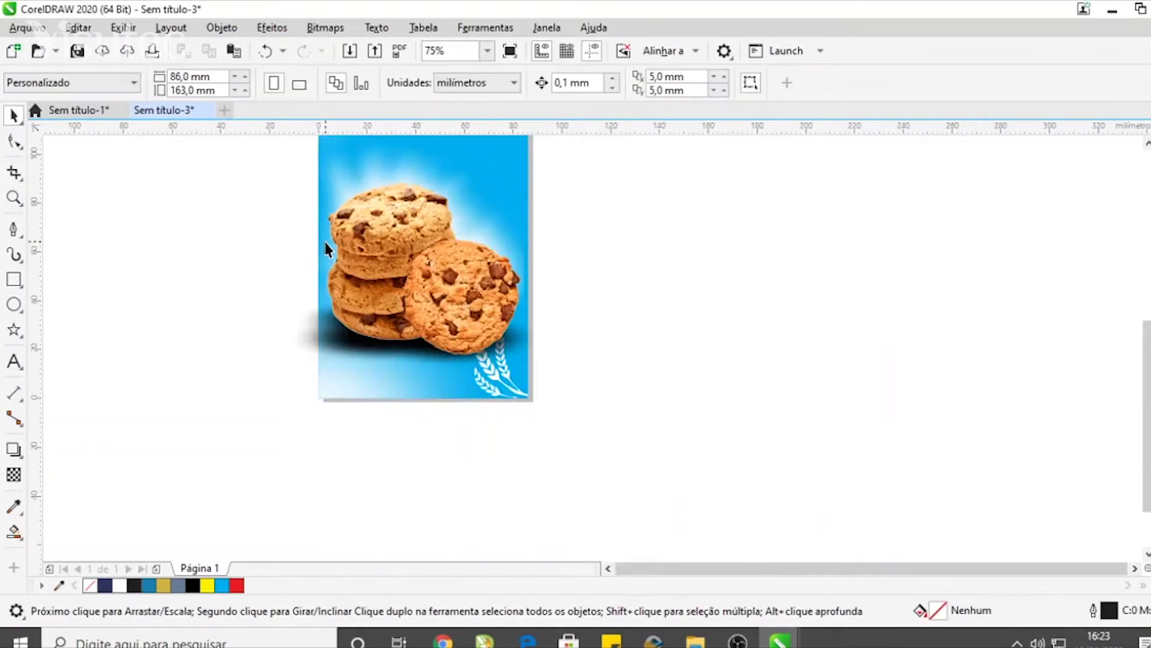
Step: Reshape the blurred cookie shadow by moving its four corner nodes in to the page's left and right edges
click(15, 143)
scroll(307, 340, up, 2)
click(298, 323)
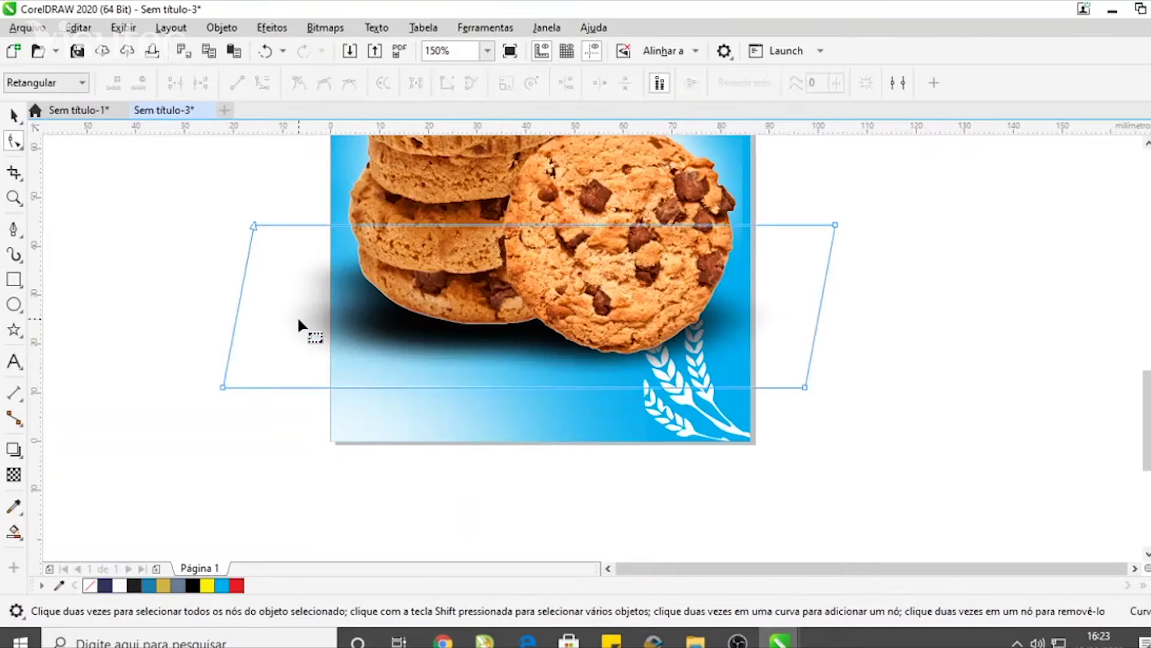
drag(257, 227, 331, 226)
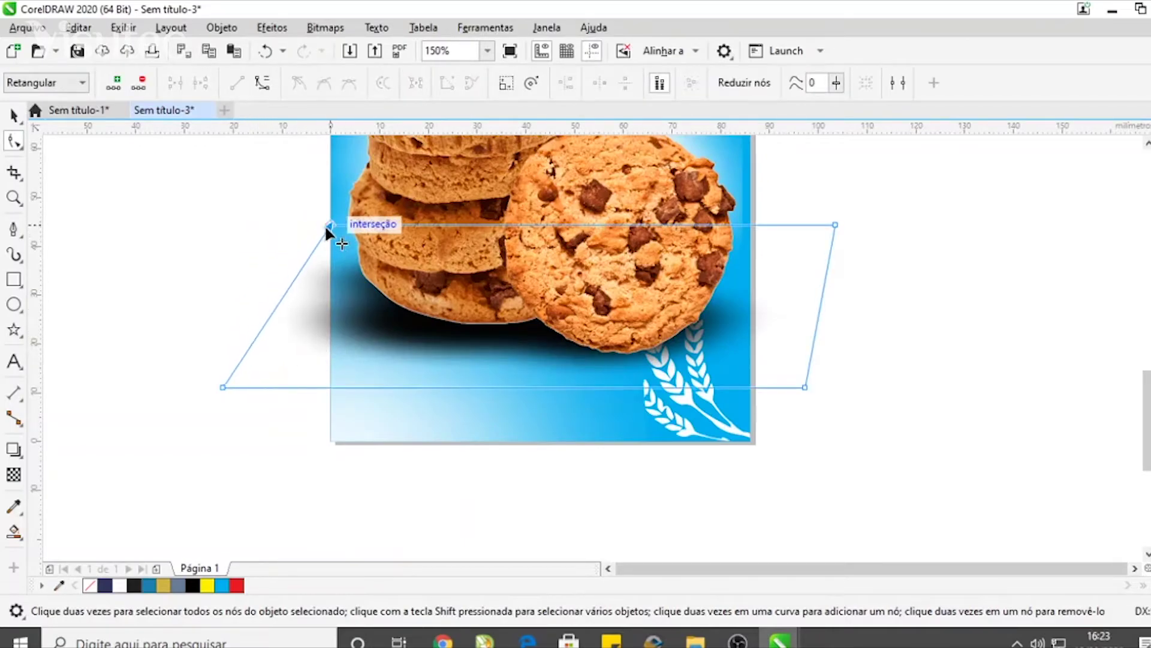
drag(225, 389, 331, 387)
drag(834, 225, 750, 209)
drag(805, 386, 750, 375)
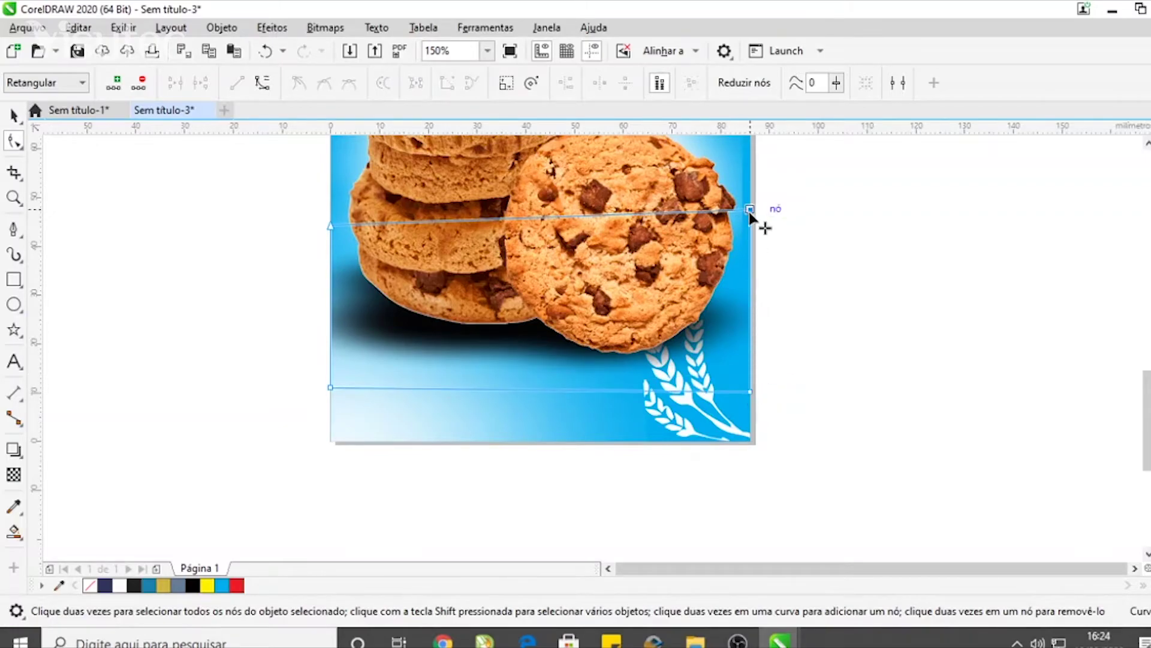
scroll(696, 379, down, 2)
scroll(703, 275, down, 1)
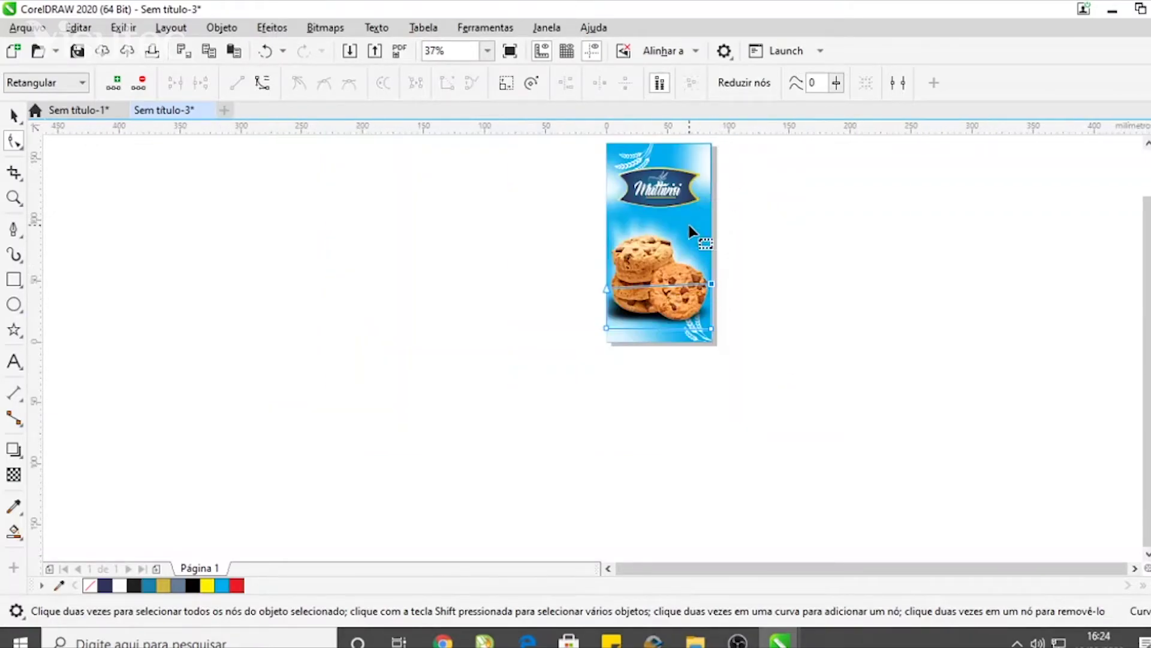
scroll(660, 268, up, 2)
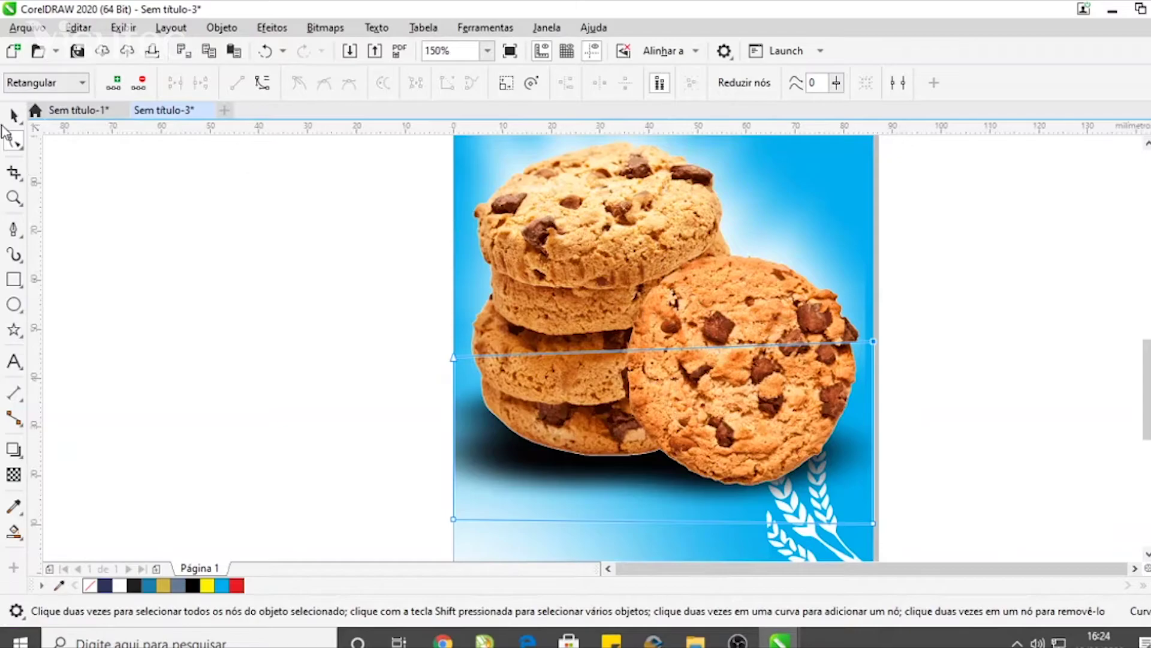
click(14, 115)
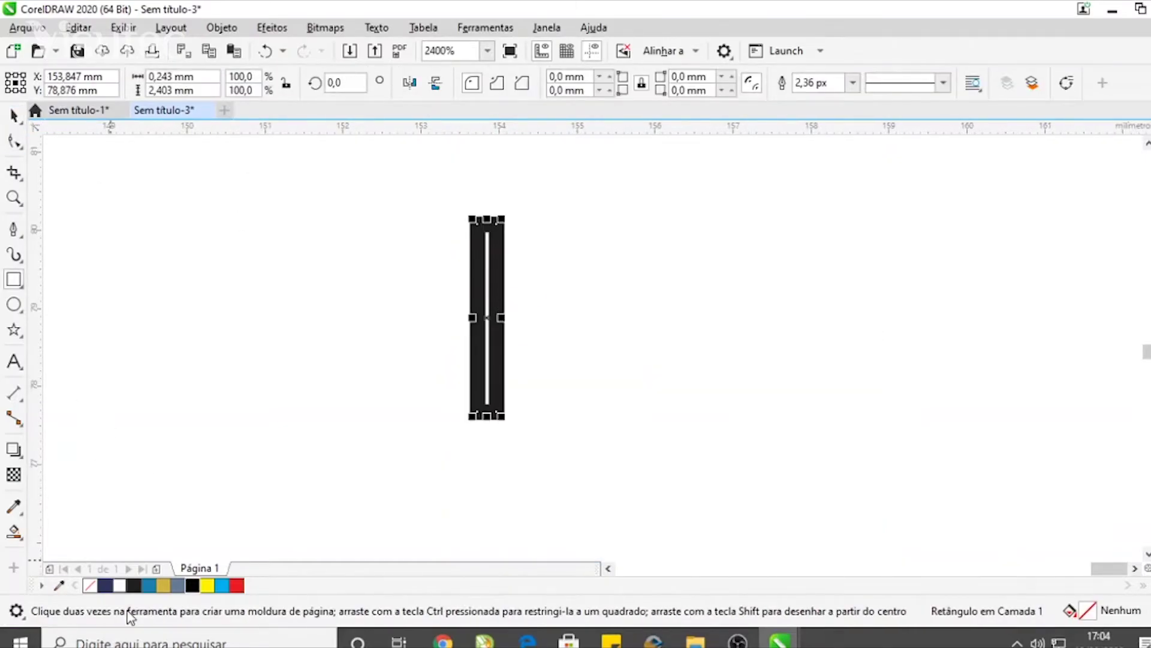
Step: Fill the narrow barcode rectangle with black, remove its outline and place a duplicate bar beside it
click(133, 586)
right_click(89, 585)
scroll(493, 242, up, 1)
drag(482, 308, 534, 308)
drag(532, 202, 584, 202)
key(ctrl+d)
right_click(537, 258)
click(563, 288)
Step: Repeat the bar duplication at the same spacing to build a full row of barcode bars
key(ctrl+d)
key(ctrl+d)
key(ctrl+d)
key(ctrl+d)
key(ctrl+d)
key(ctrl+d)
key(ctrl+d)
key(ctrl+d)
key(ctrl+d)
key(ctrl+d)
key(ctrl+d)
key(ctrl+d)
key(ctrl+d)
key(ctrl+d)
key(ctrl+d)
key(ctrl+d)
key(ctrl+d)
key(ctrl+d)
key(ctrl+d)
key(ctrl+d)
scroll(620, 411, down, 3)
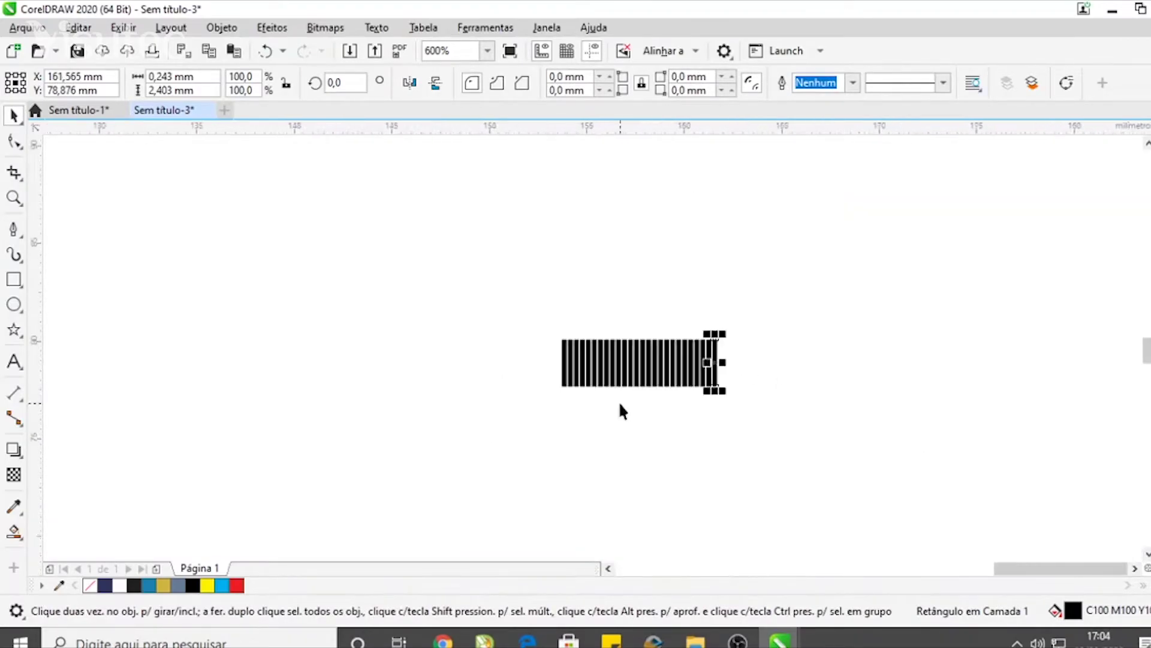
key(ctrl+a)
scroll(840, 447, down, 3)
scroll(882, 449, up, 2)
key(F8)
scroll(658, 322, up, 1)
click(930, 377)
text(12315148151)
key(ctrl+space)
drag(1091, 275, 727, 424)
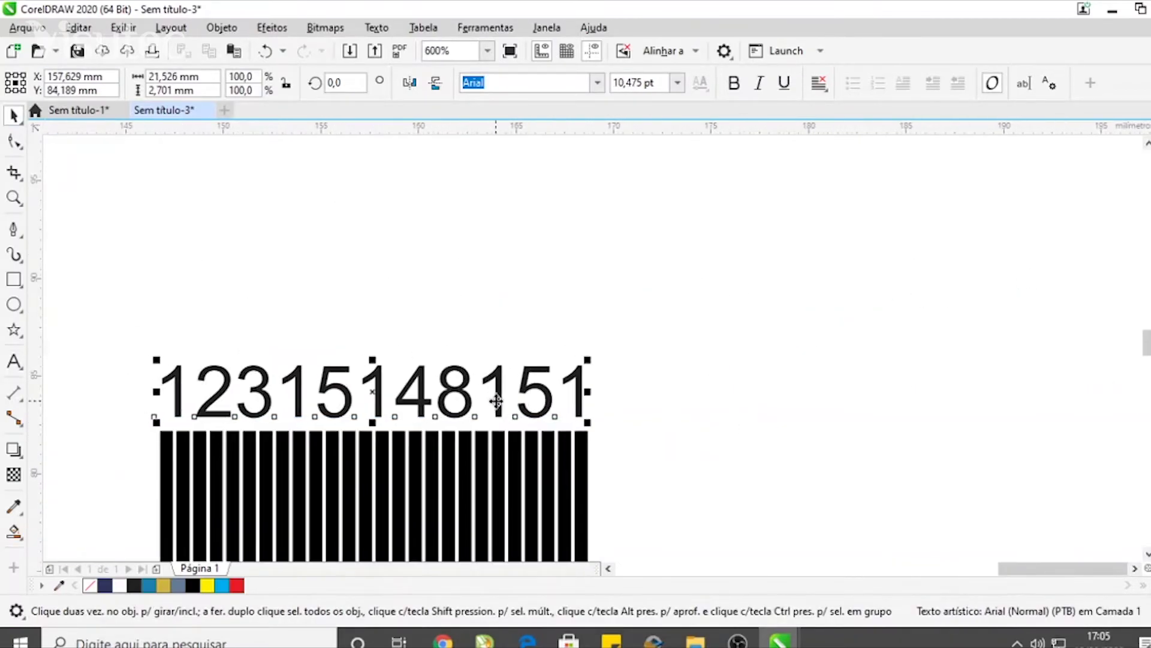
Step: Group the number with the bars and place the barcode in the package's lower-left corner
scroll(496, 401, down, 3)
drag(484, 231, 686, 406)
key(ctrl+g)
drag(527, 296, 193, 463)
scroll(193, 462, up, 2)
scroll(611, 305, down, 2)
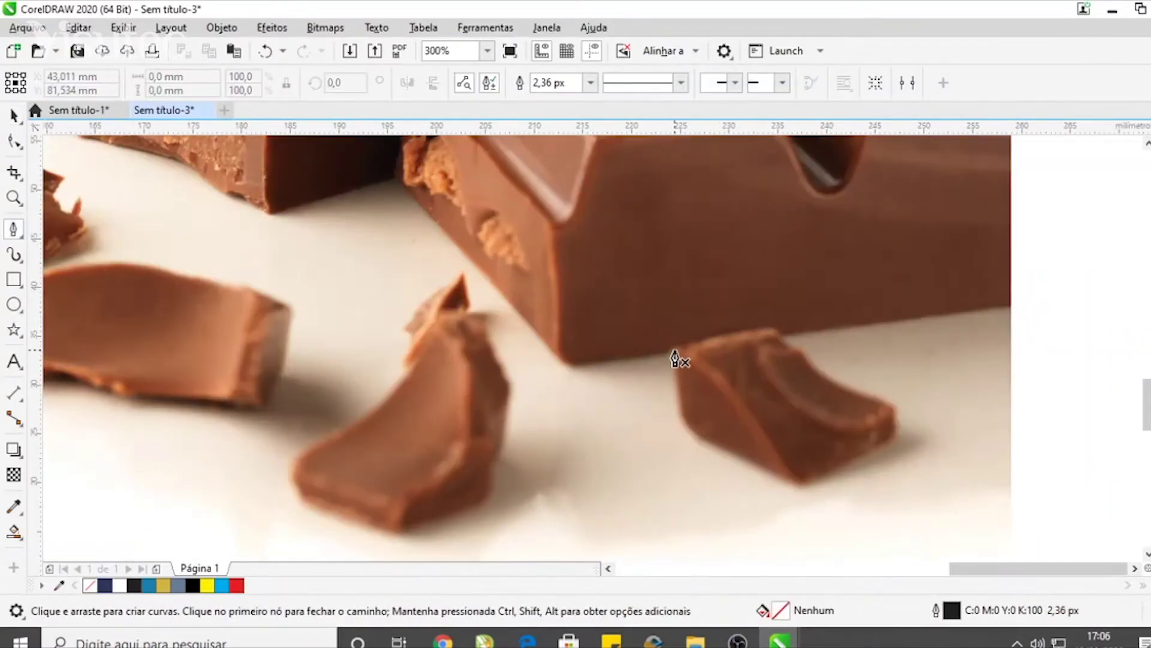
Step: Trace a closed Pen outline around the rightmost small chocolate piece in the photo, about 22 × 16 mm
click(675, 359)
scroll(677, 396, up, 2)
drag(758, 508, 835, 527)
click(766, 476)
click(952, 381)
click(947, 323)
click(760, 215)
click(694, 172)
click(512, 211)
scroll(567, 300, down, 1)
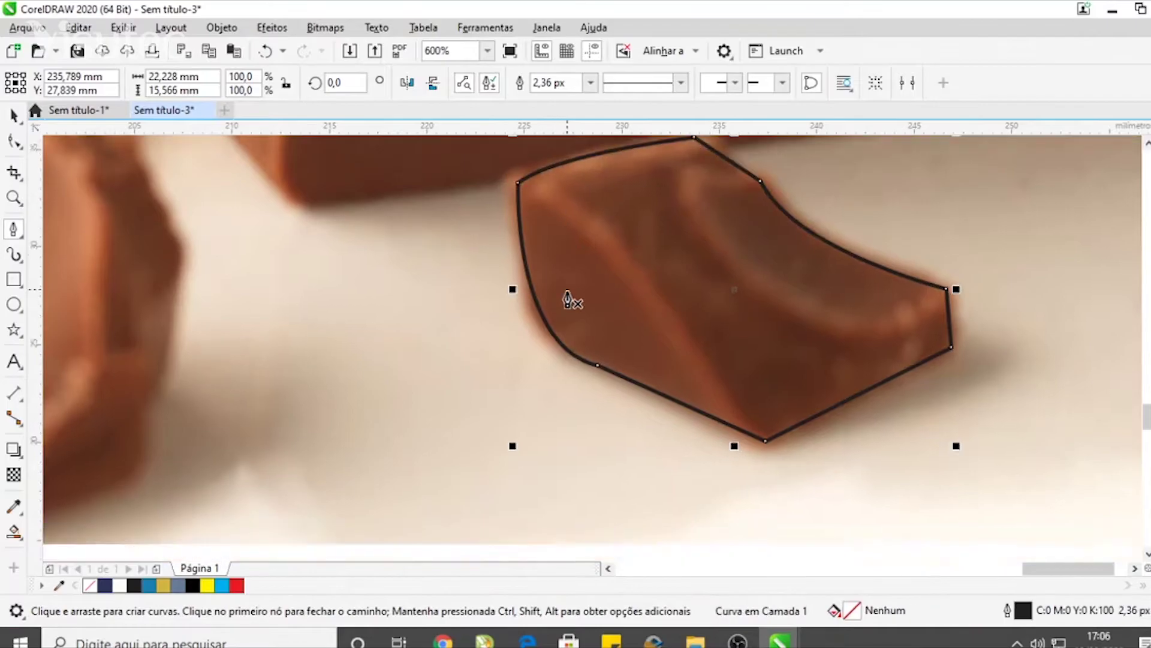
Step: Trace a closed Pen outline around the middle chocolate chunk, curving its left edge to follow the piece
scroll(568, 300, down, 3)
scroll(514, 540, up, 3)
click(367, 391)
click(557, 451)
click(733, 379)
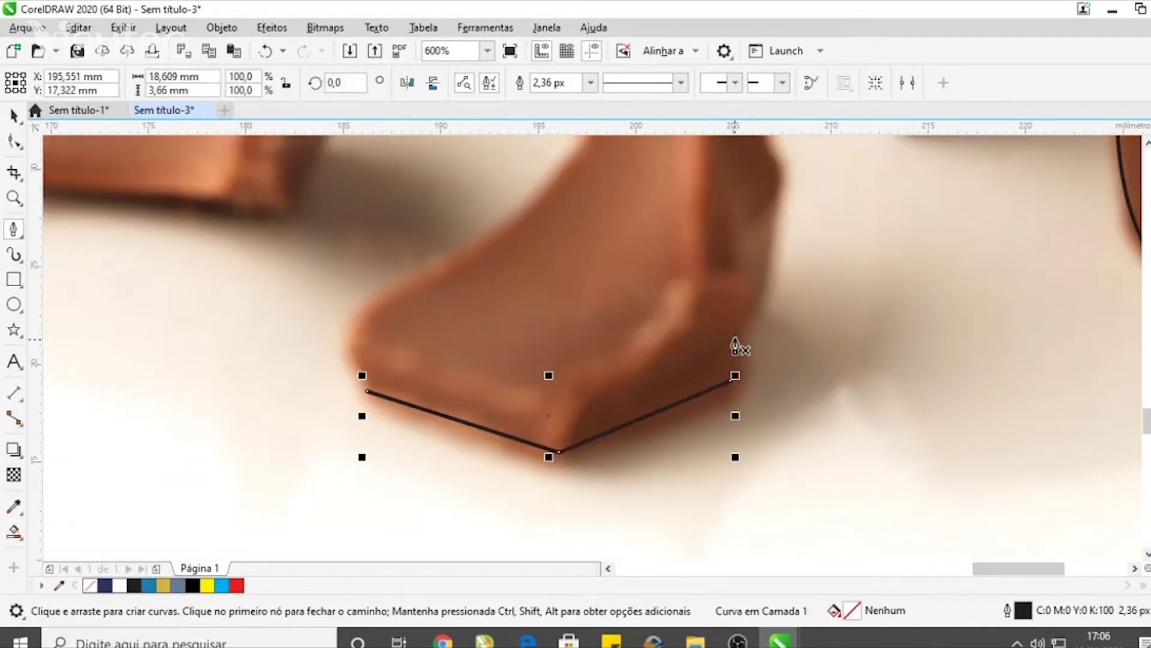
scroll(776, 180, up, 3)
click(838, 387)
scroll(837, 386, down, 3)
click(775, 254)
click(705, 251)
drag(496, 506, 361, 516)
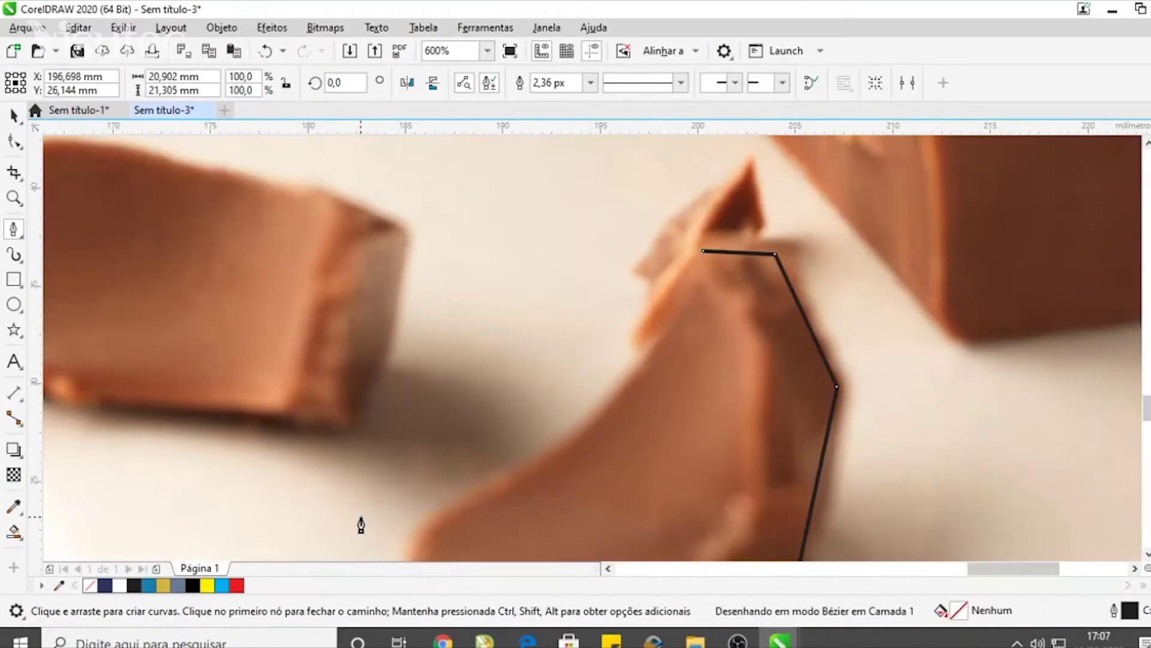
scroll(432, 367, up, 2)
click(436, 366)
click(432, 523)
scroll(444, 420, down, 1)
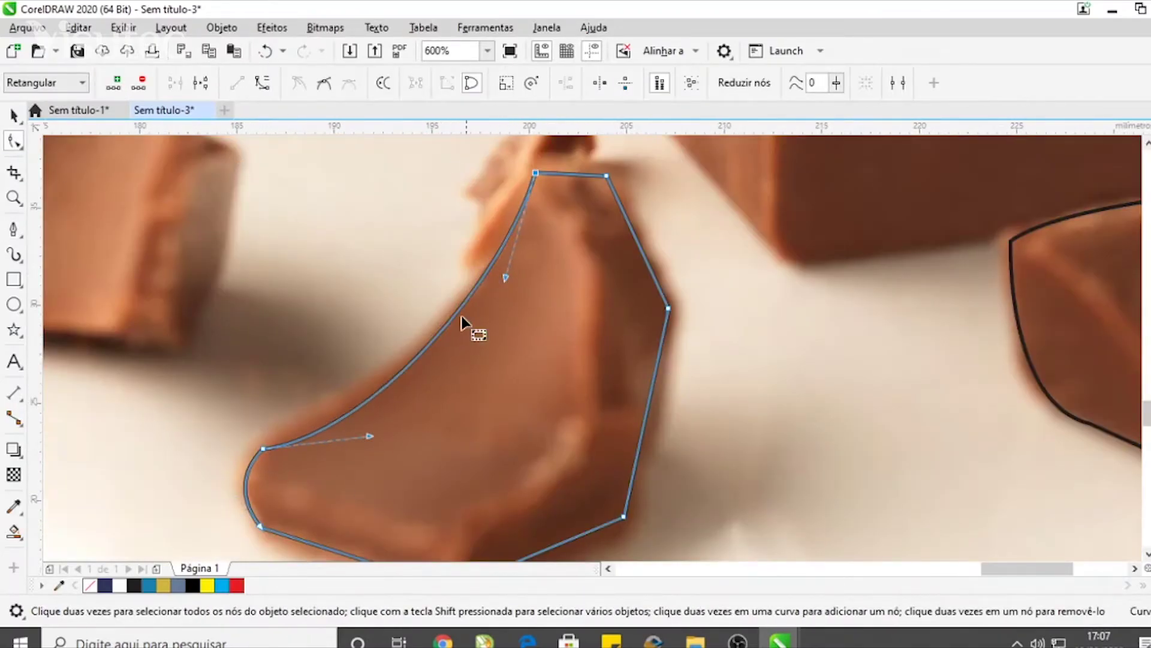
Step: Trace a closed Pen outline around the long chocolate shaving at the photo's lower left
scroll(450, 384, down, 3)
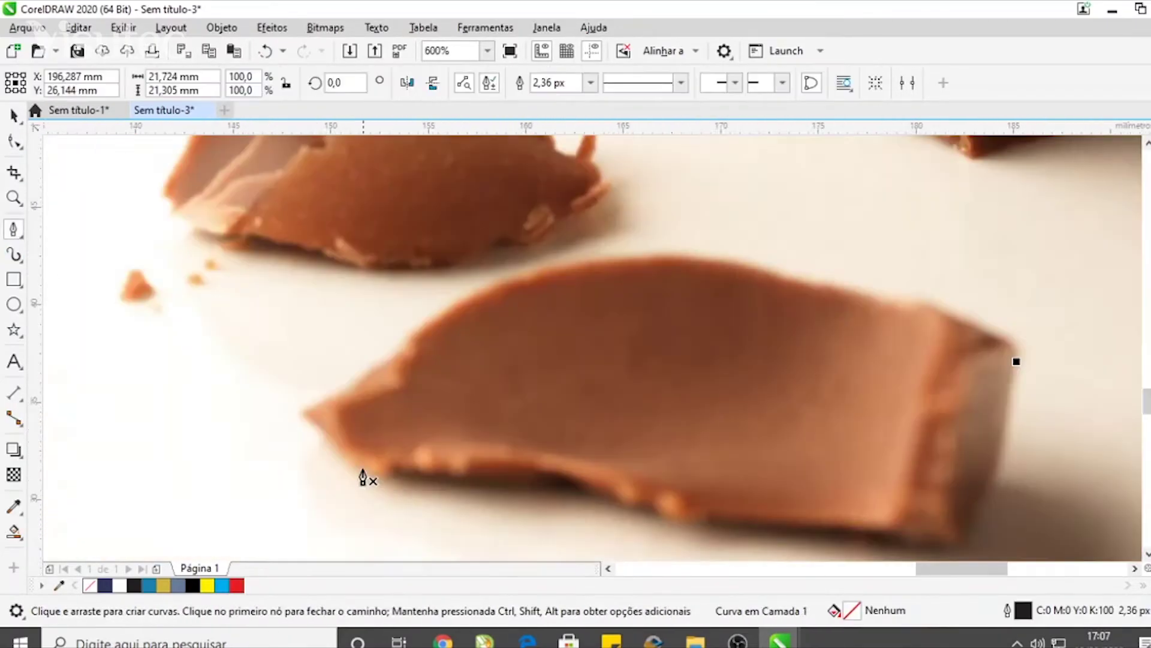
click(319, 413)
drag(412, 457, 444, 460)
click(681, 506)
scroll(681, 506, down, 1)
click(893, 492)
click(960, 503)
click(1014, 317)
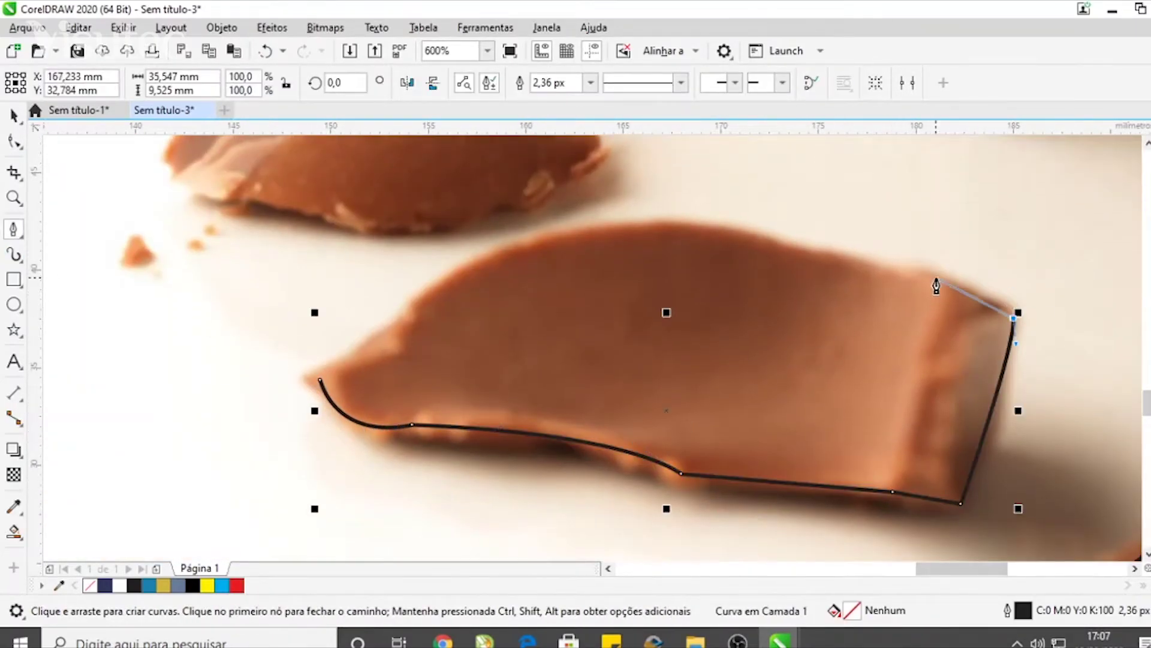
click(666, 243)
click(320, 379)
Step: Cut the outlined chocolate pieces out of the photo, move them beside the page and delete the leftover photo
key(space)
scroll(347, 378, down, 6)
drag(424, 322, 1012, 396)
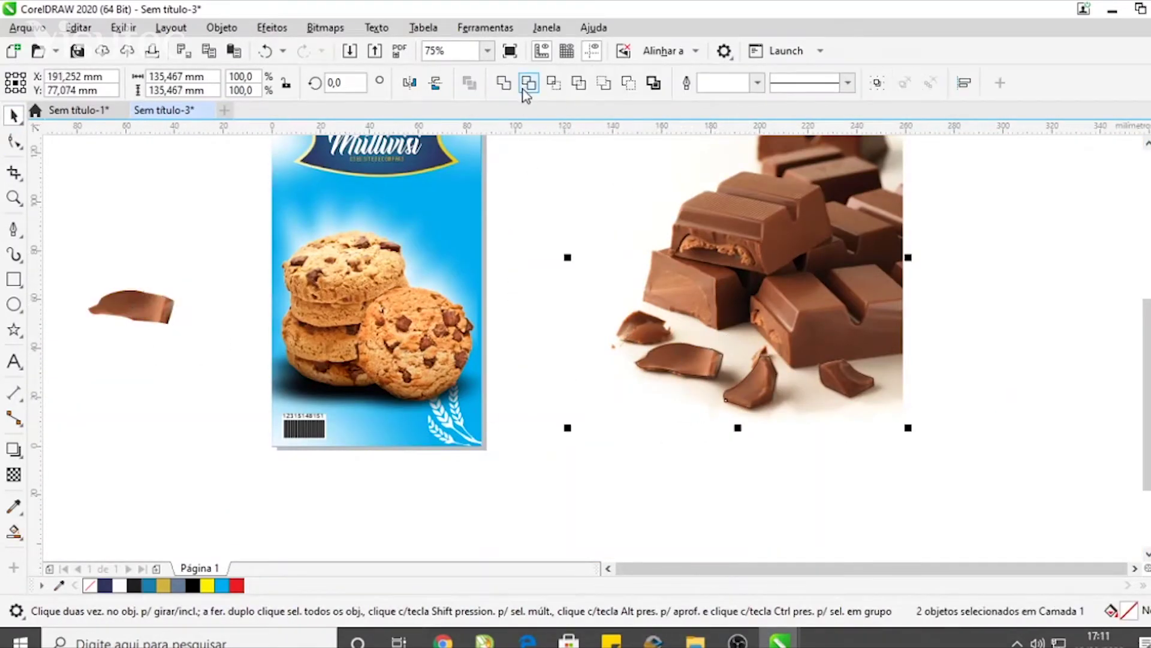
click(529, 84)
click(844, 379)
click(856, 396)
click(169, 242)
click(750, 300)
key(Delete)
Step: Add a two-line artistic text reading "Cookie" and "MULTIVISI" beside the package
key(F8)
click(548, 246)
text(Cookie)
key(Return)
text(MULTIVISI)
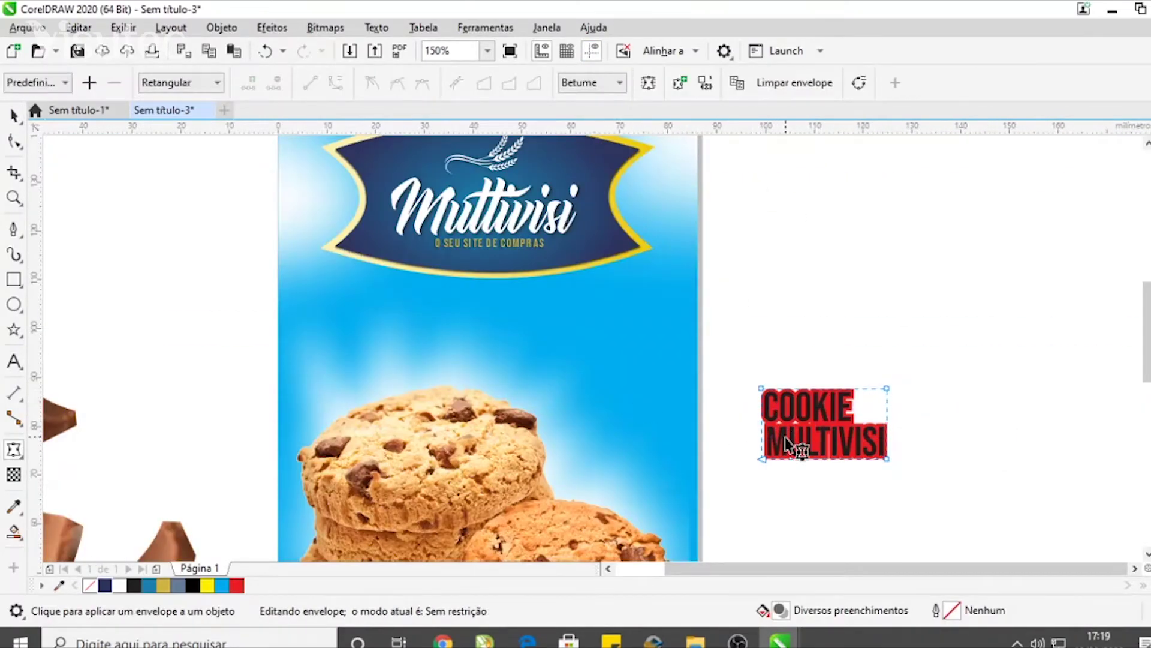
Step: Warp the COOKIE MULTIVISI title with an envelope and place it tilted at the upper right of the stacked cookies
scroll(786, 447, up, 3)
drag(983, 455, 990, 473)
drag(807, 325, 750, 399)
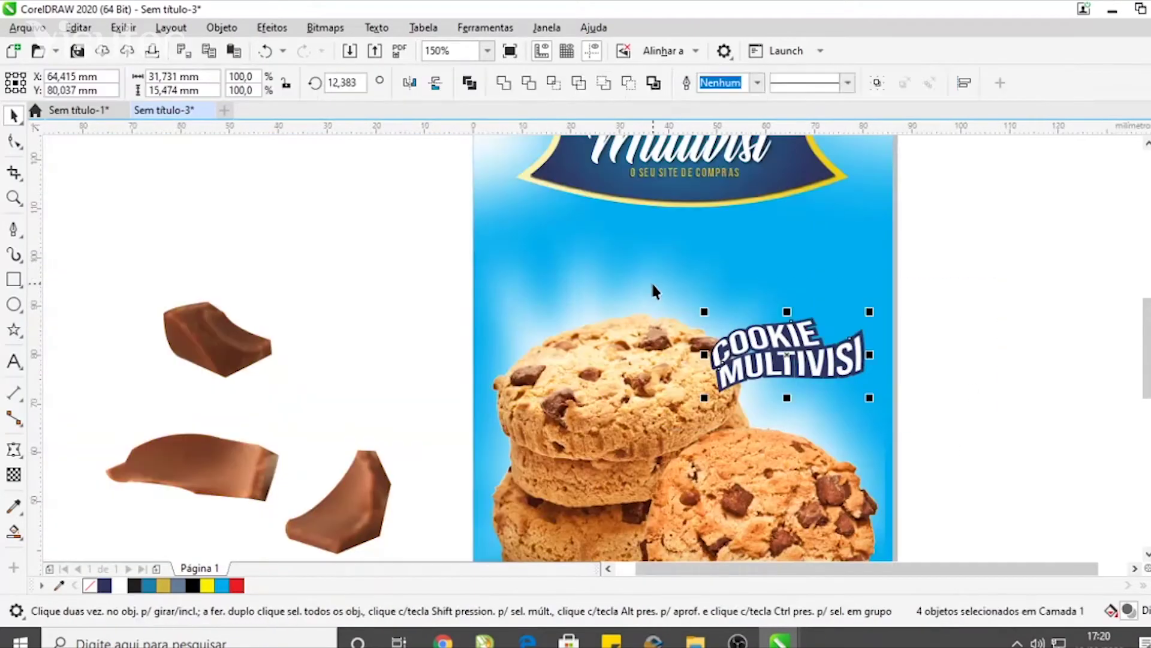
click(780, 351)
scroll(821, 257, down, 1)
Step: Place a tilted copy of the long chocolate shaving across the package's lower-right edge, below the front cookie
click(585, 381)
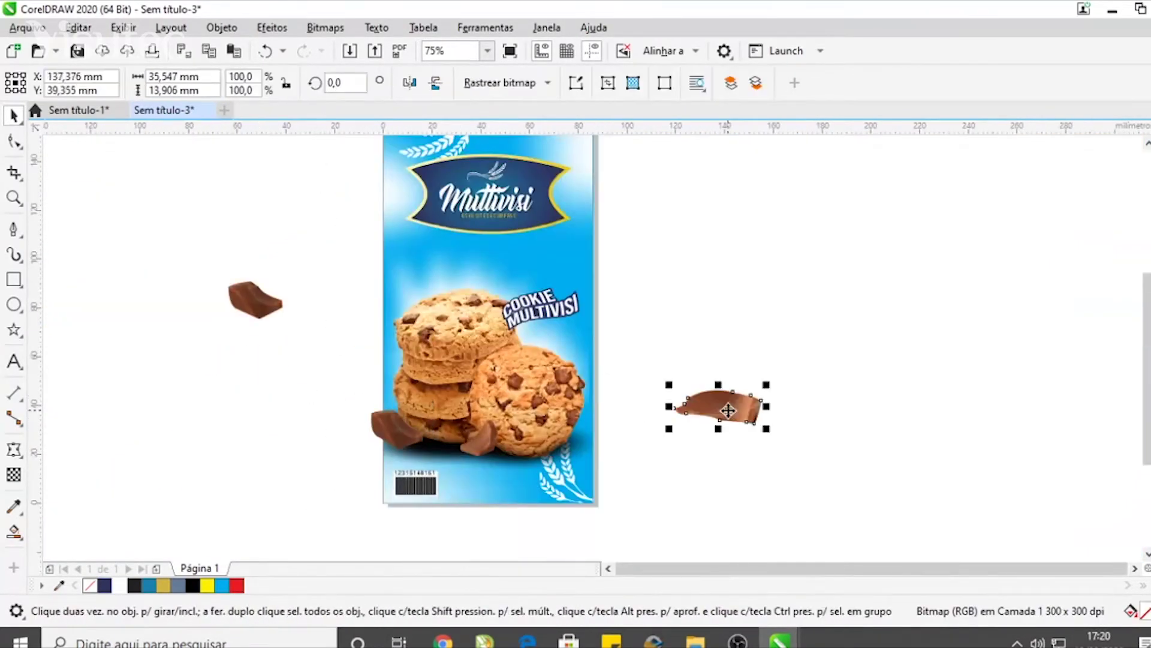
drag(728, 406, 767, 307)
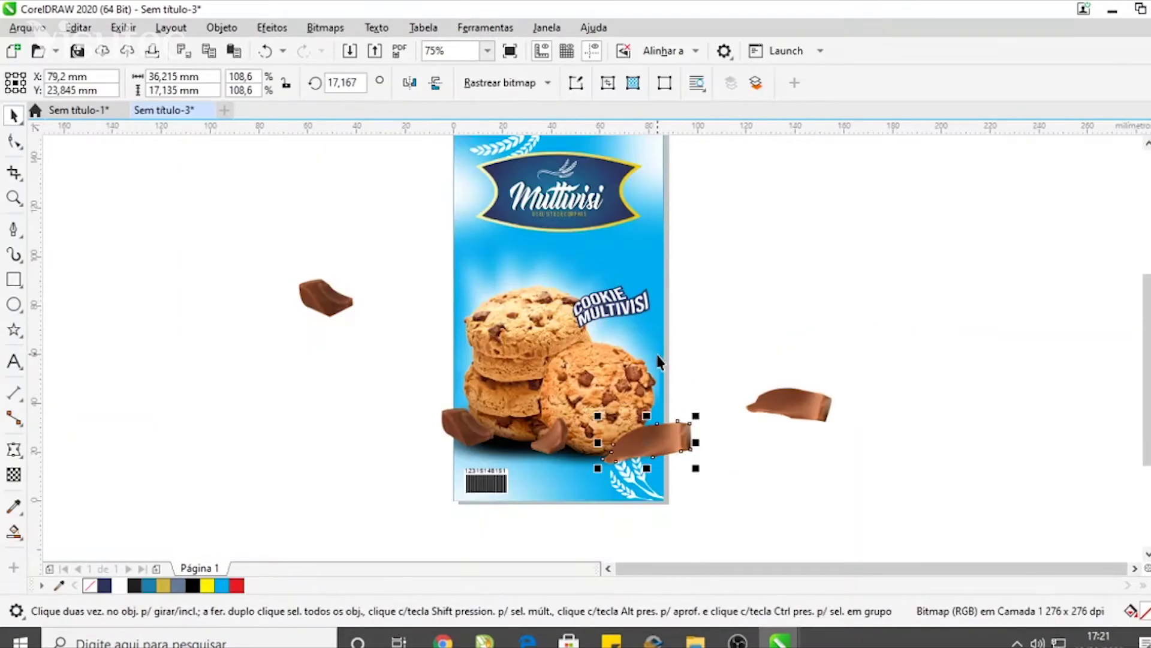
scroll(655, 351, down, 1)
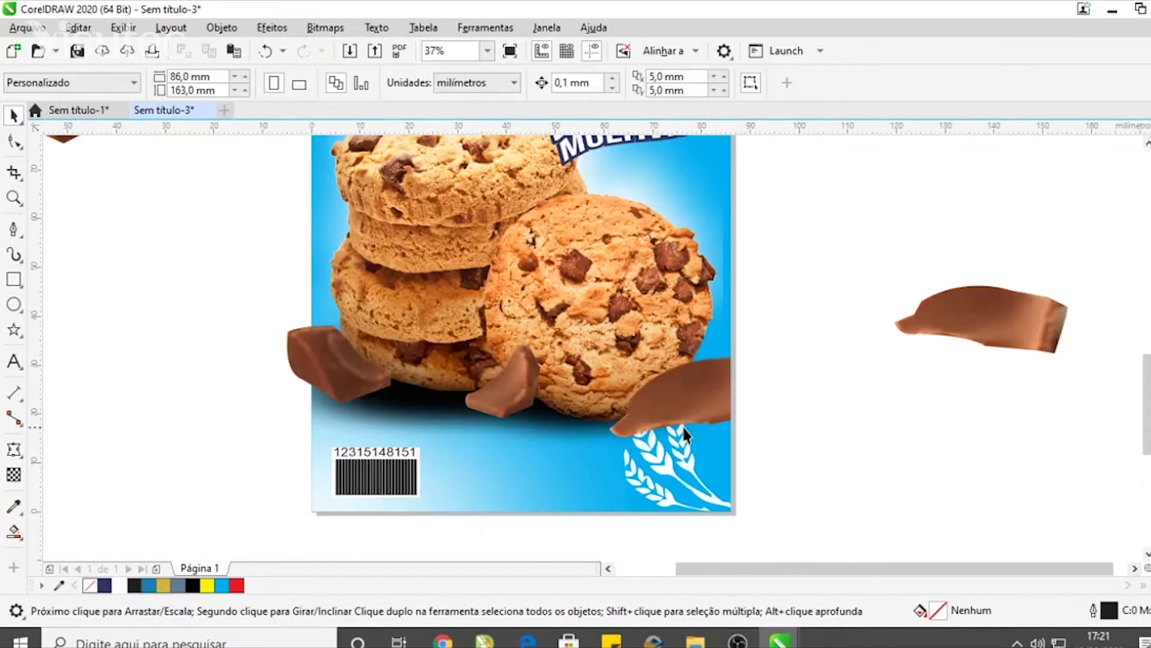
click(682, 425)
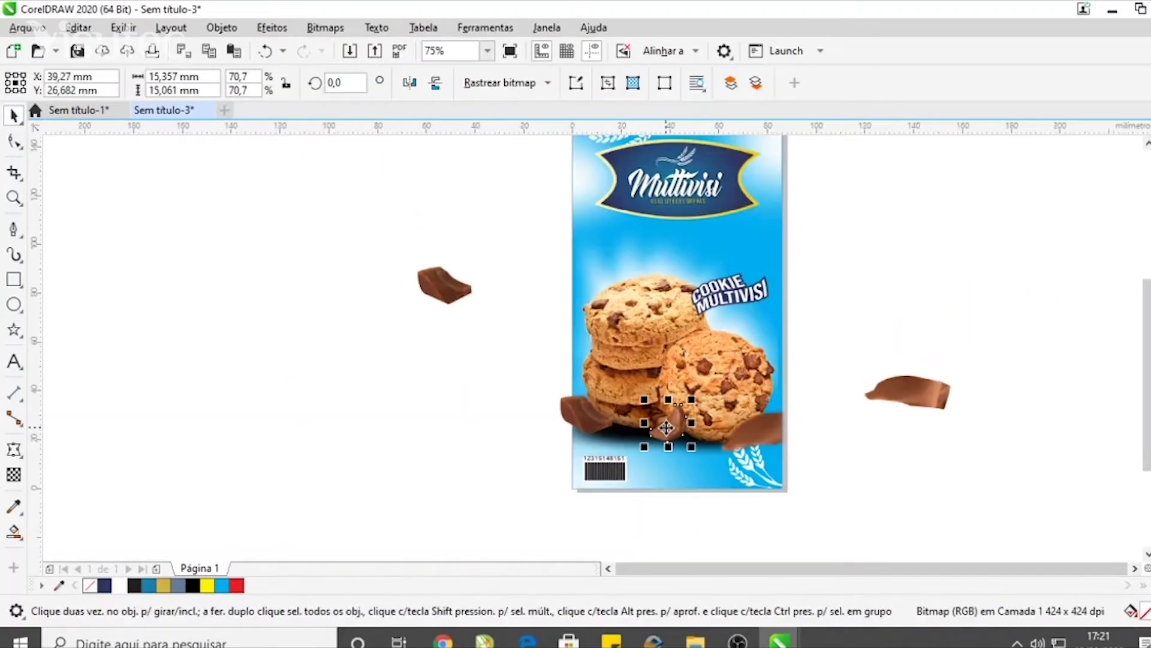
Step: Apply a blur effect to the small chocolate pieces at the base of the cookies
click(273, 27)
mouse_move(317, 131)
click(489, 174)
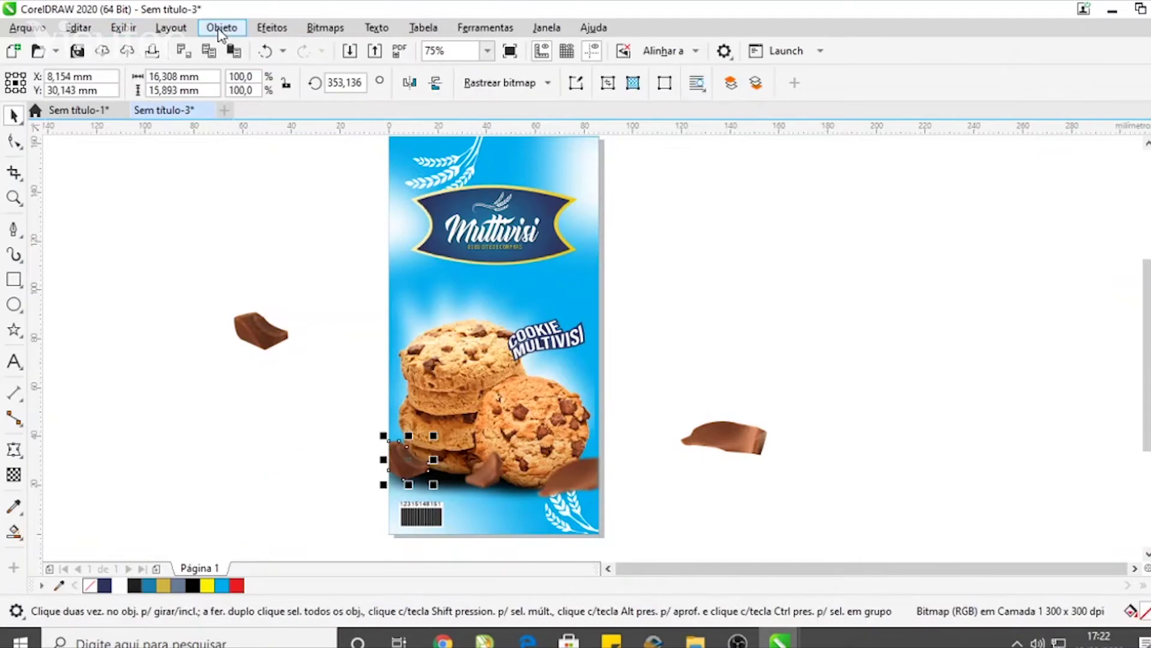
click(272, 28)
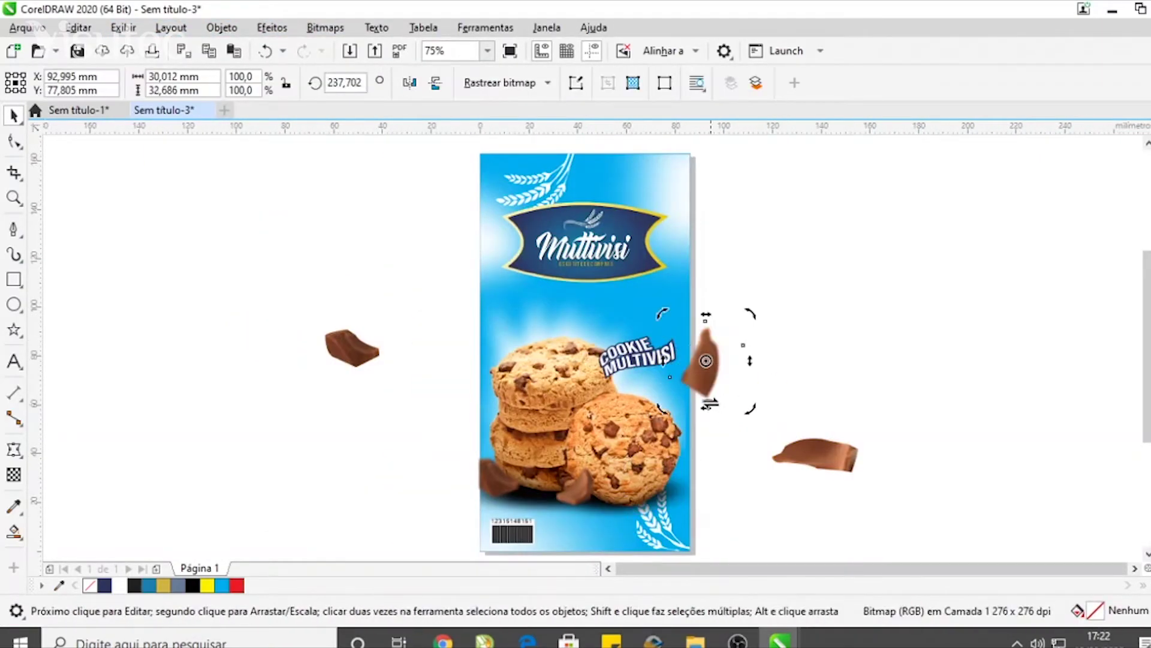
Step: Shrink the rotated long chocolate piece to about 55% and place it behind the cookies below the COOKIE MULTIVISI title
drag(706, 361, 631, 397)
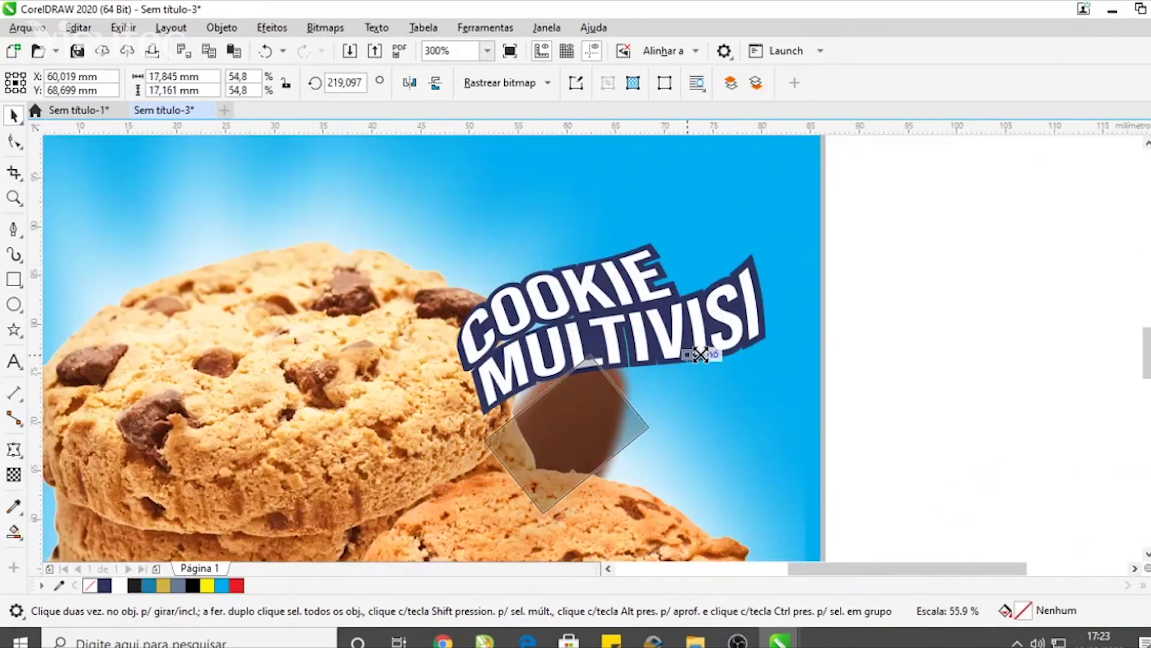
drag(789, 319, 753, 266)
drag(753, 265, 754, 265)
Step: Add a two-line bold Arial text reading "Sabor" and "Chocolate" beside the page, with tight line spacing
click(14, 361)
click(73, 422)
text(Sa)
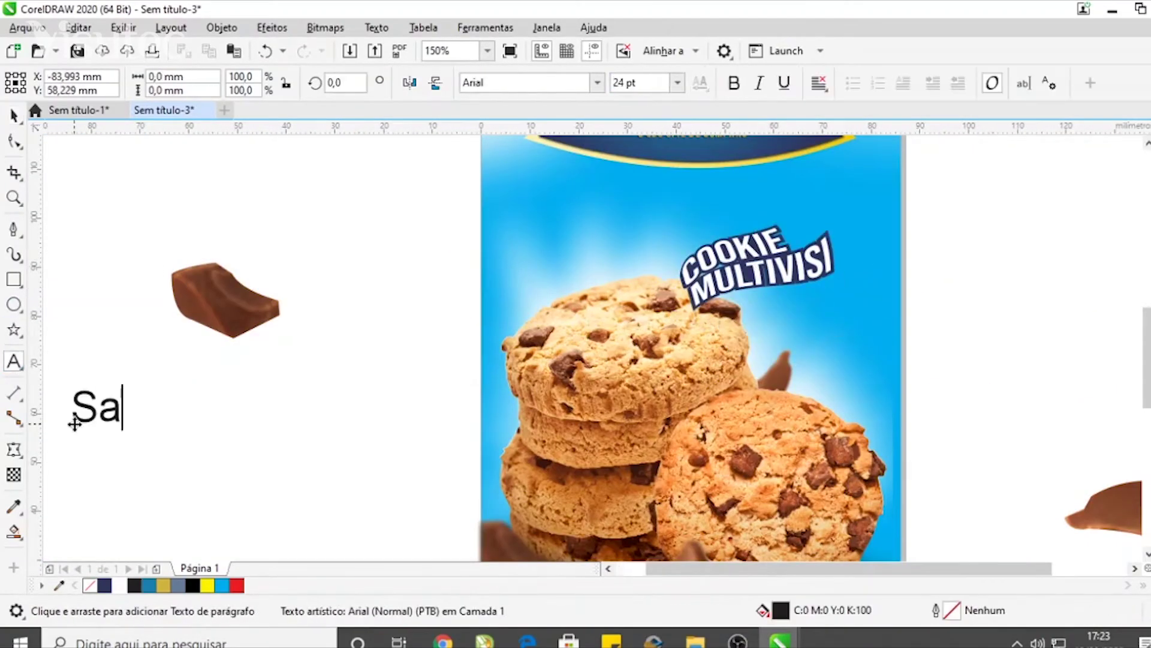
text(bor)
key(Return)
text(chocolate)
drag(89, 454, 67, 455)
text(C)
key(ctrl+space)
key(F10)
key(space)
Step: Add a dark blue outer contour with an offset of about 1.36 mm to the Sabor Chocolate text
click(160, 439)
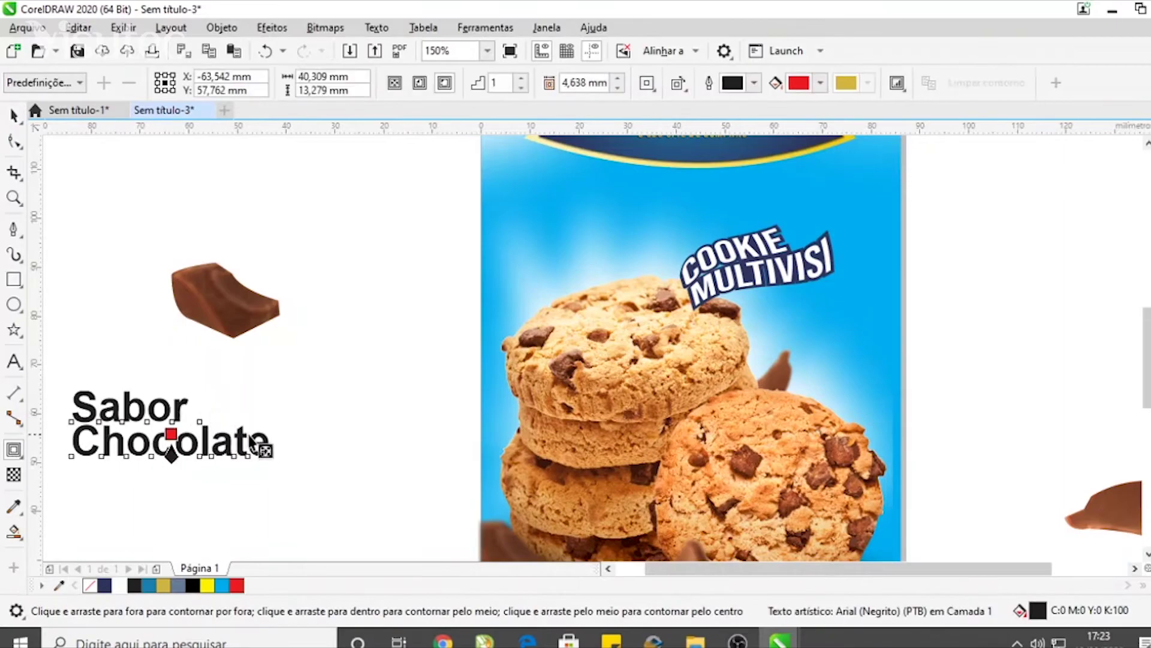
drag(239, 450, 171, 462)
click(819, 83)
click(794, 168)
click(13, 115)
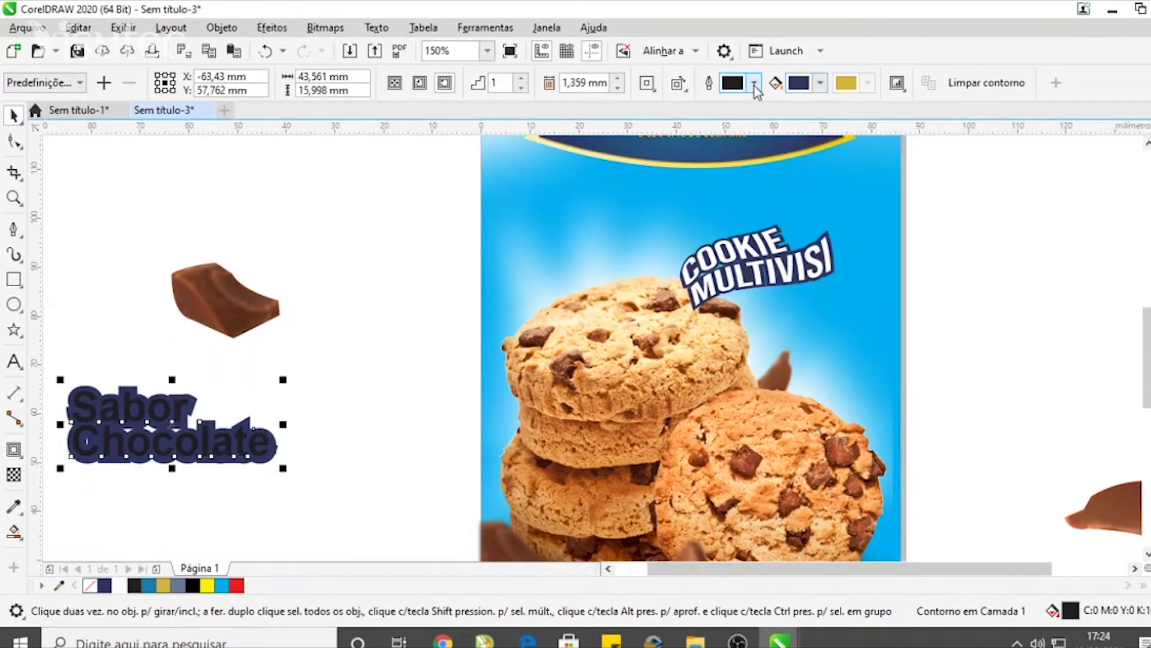
Step: Move the Sabor Chocolate text onto the front cookie, shrink it and set its contour offset to 0.36 mm
click(176, 413)
drag(176, 413, 603, 454)
drag(681, 467, 690, 390)
click(677, 83)
click(623, 138)
click(689, 384)
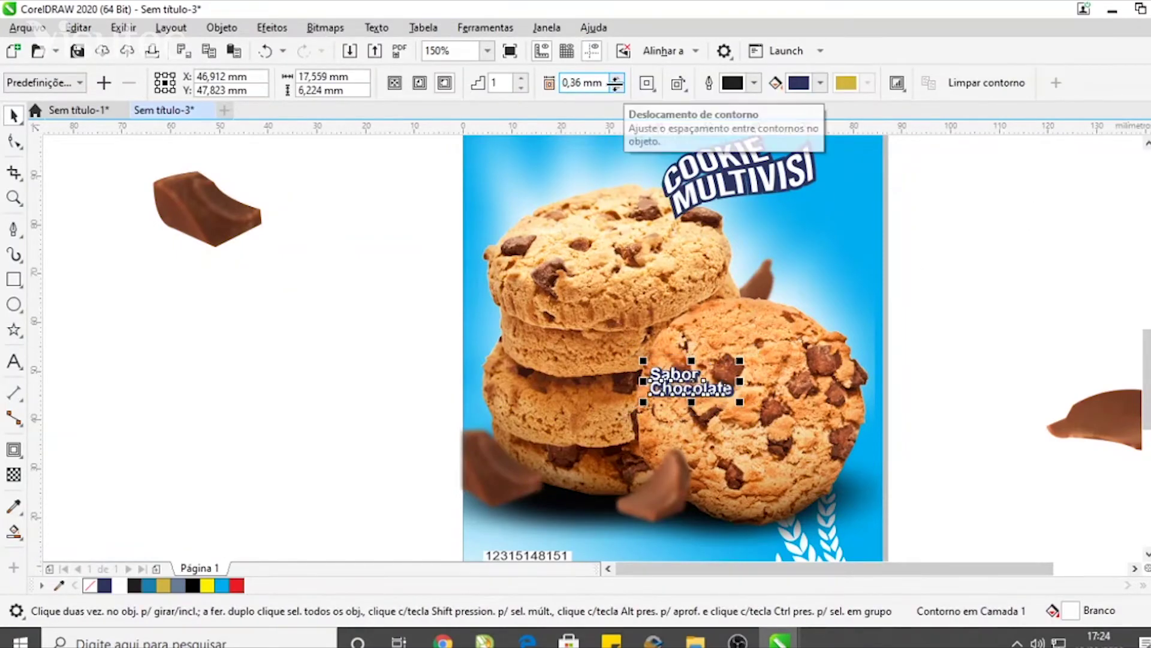
scroll(671, 354, down, 2)
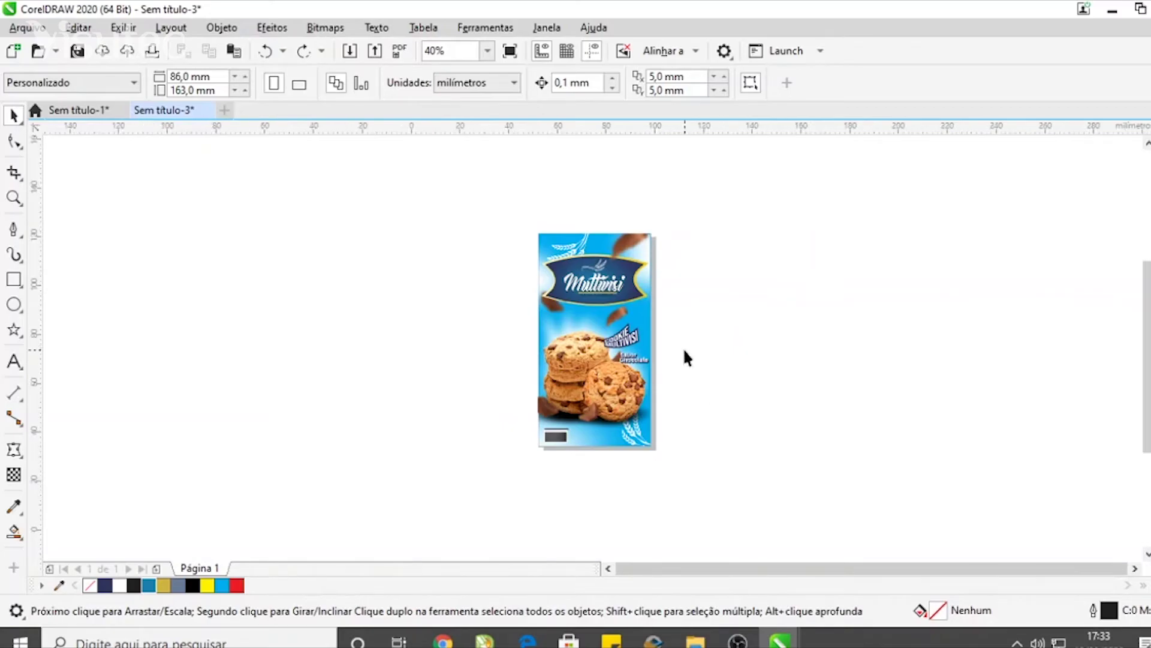
Step: Fill the package's cyan background rectangle with the darker blue from the document palette
scroll(684, 351, up, 3)
click(551, 526)
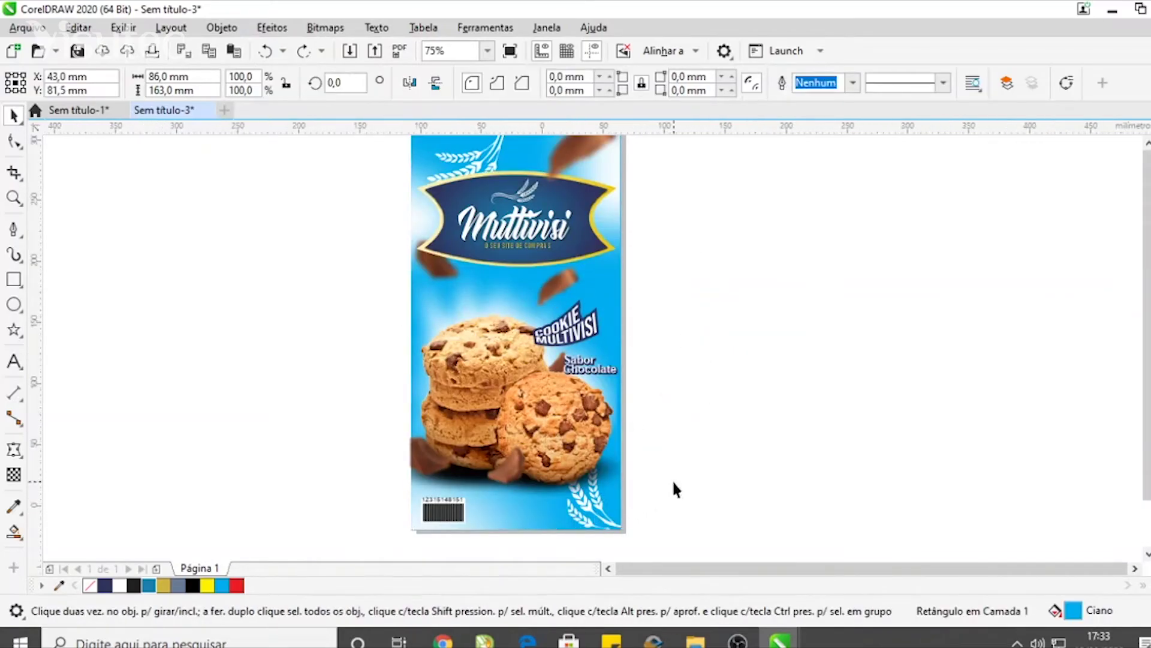
scroll(672, 480, down, 3)
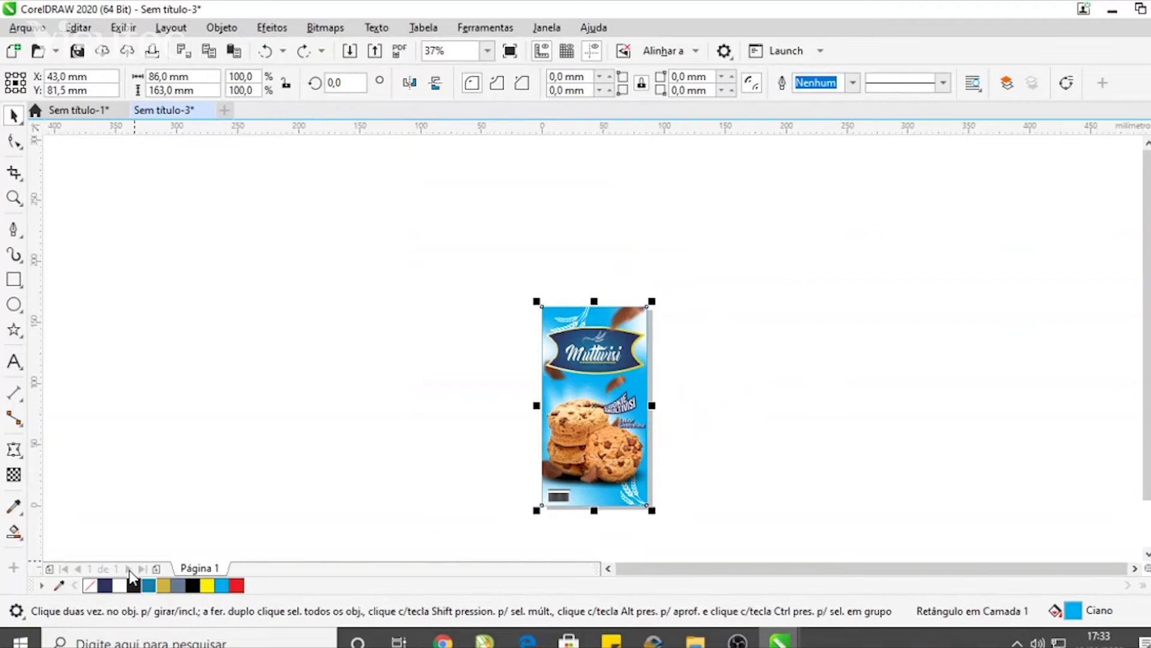
click(149, 588)
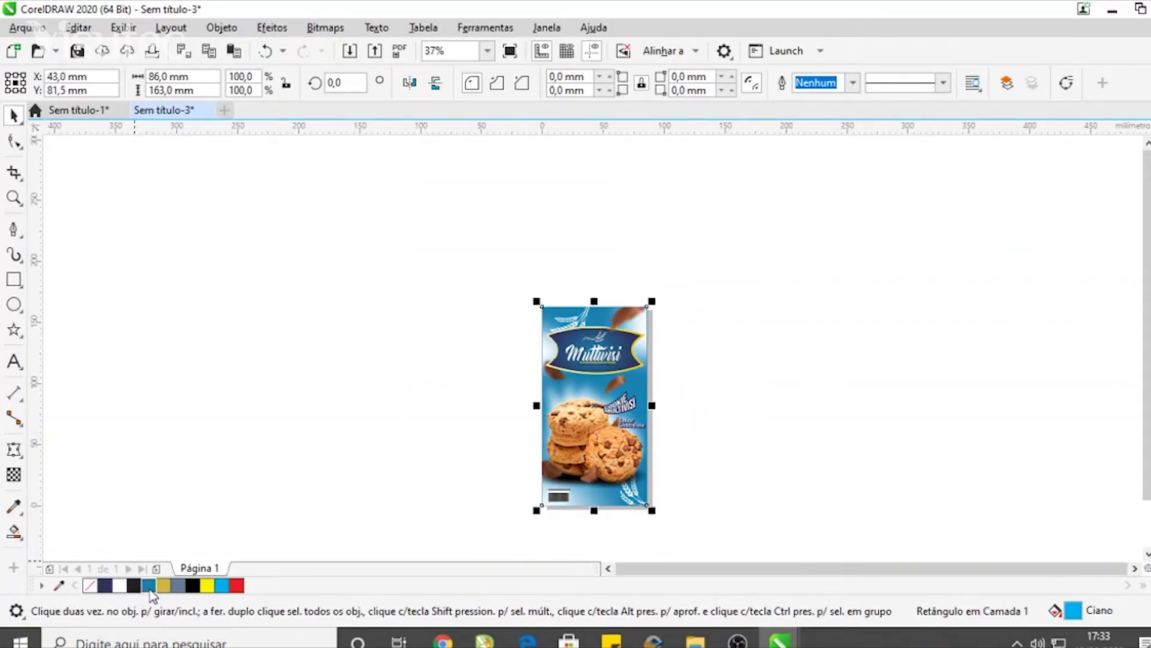
click(256, 484)
scroll(492, 334, down, 2)
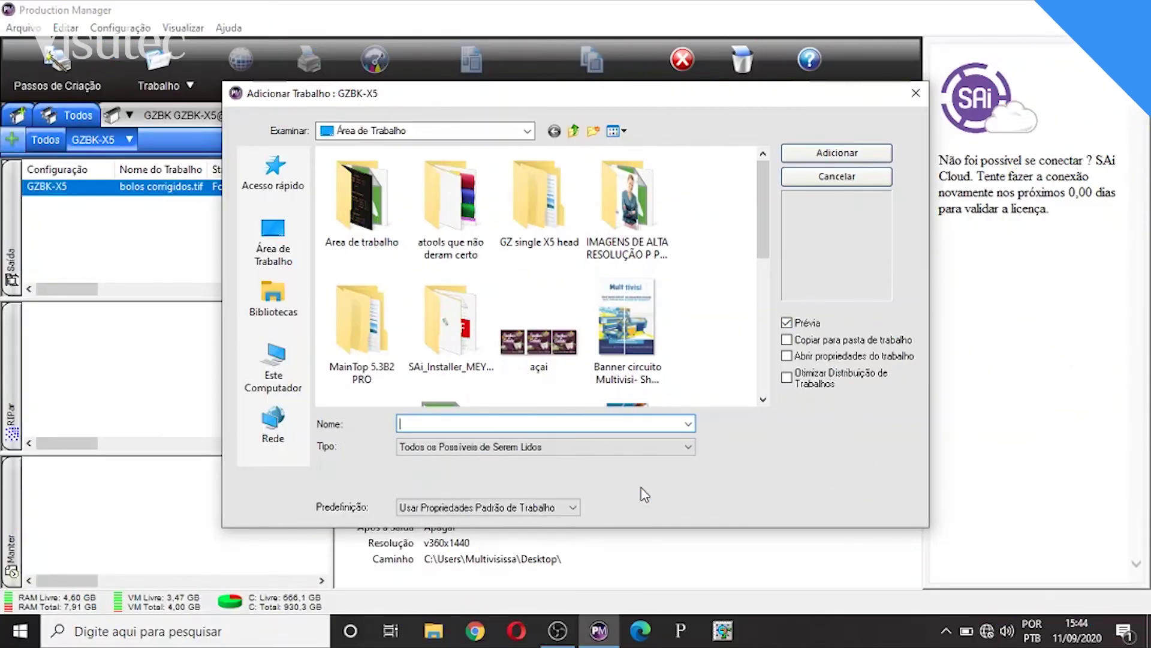
Step: Add the file "embalagem cookie corrigido.tif" as a job in Production Manager
text(e)
key(Down)
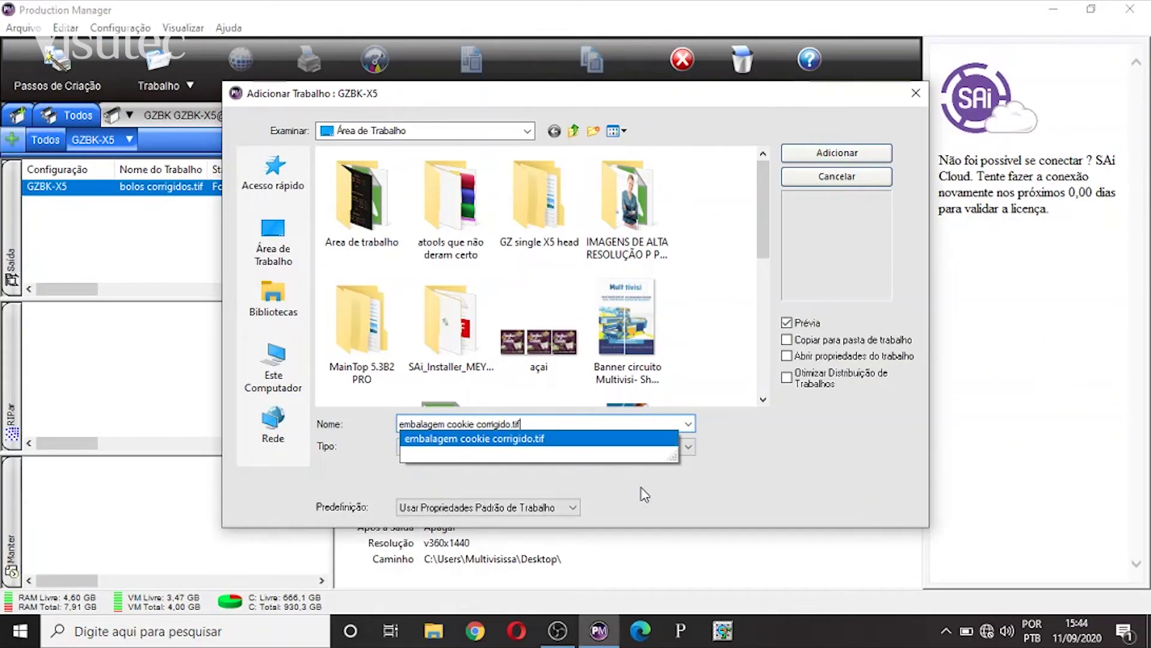
key(Return)
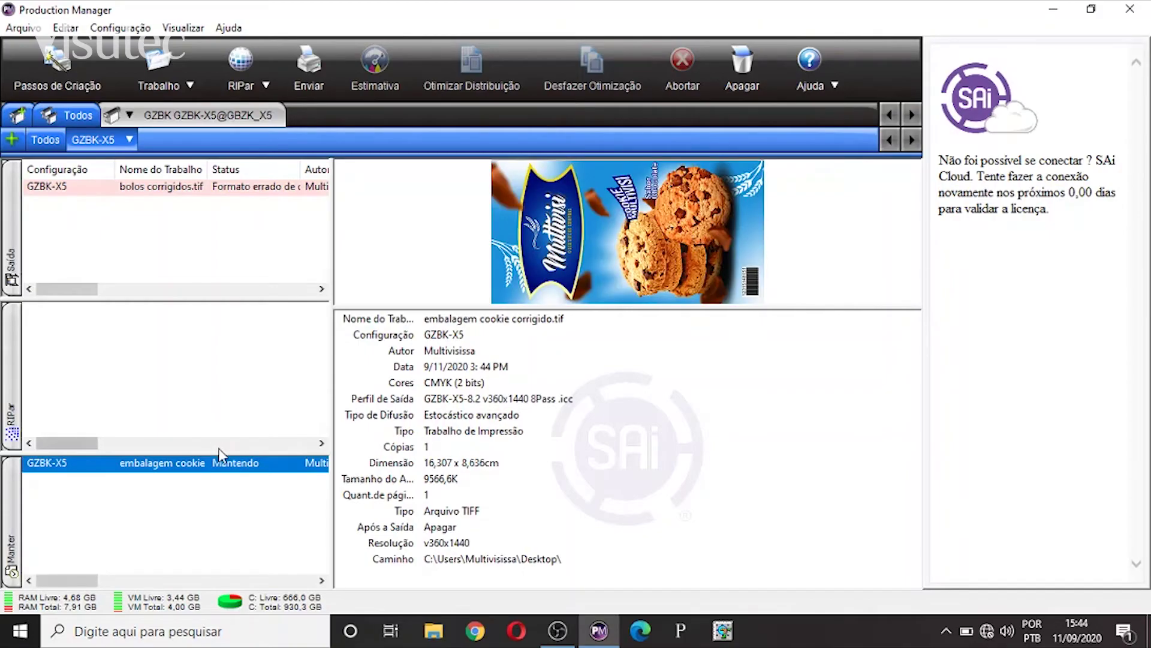
Step: Rotate the cookie packaging job to portrait, 8.636 × 16.307 cm, in its job properties and send it for printing
double_click(222, 465)
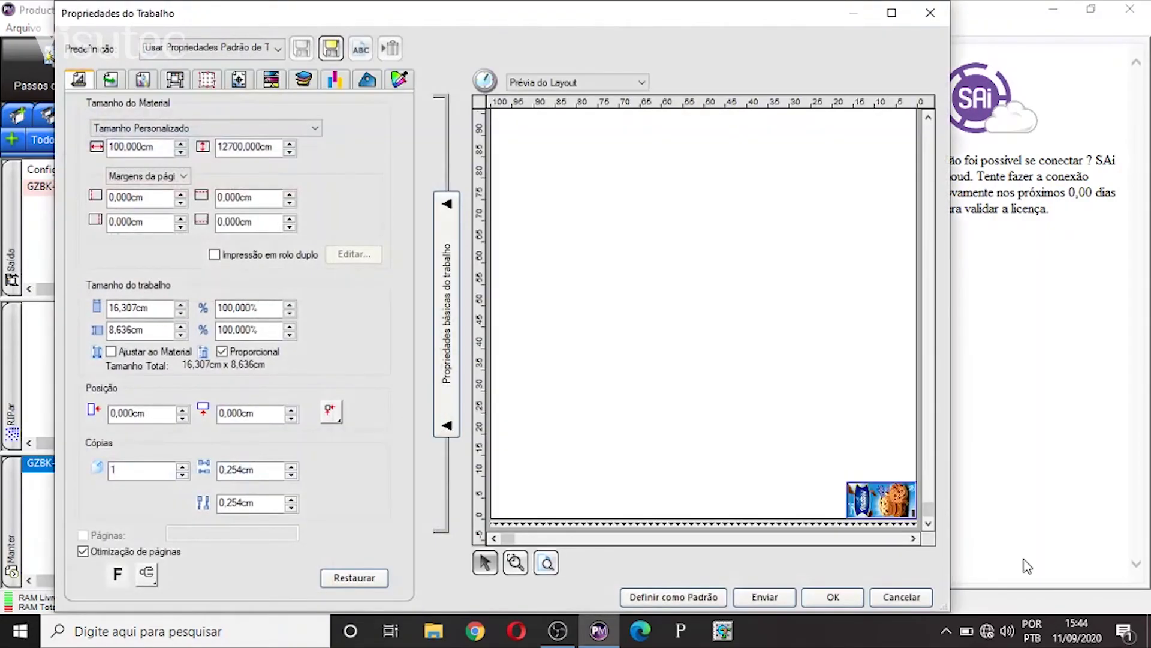
click(899, 486)
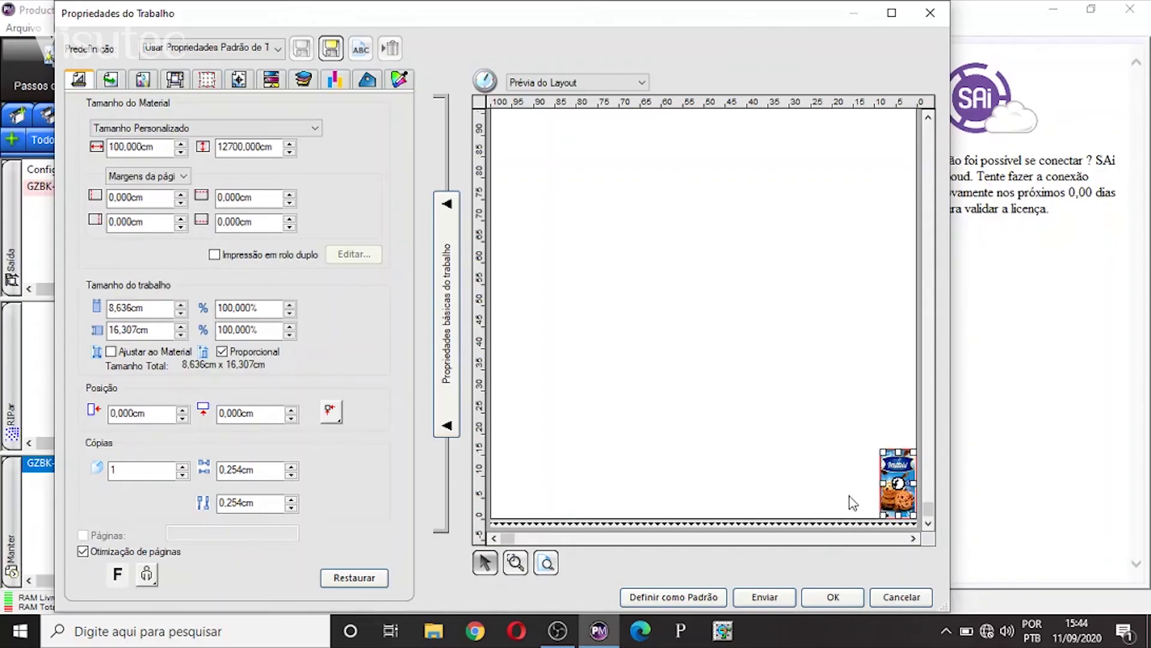
click(774, 598)
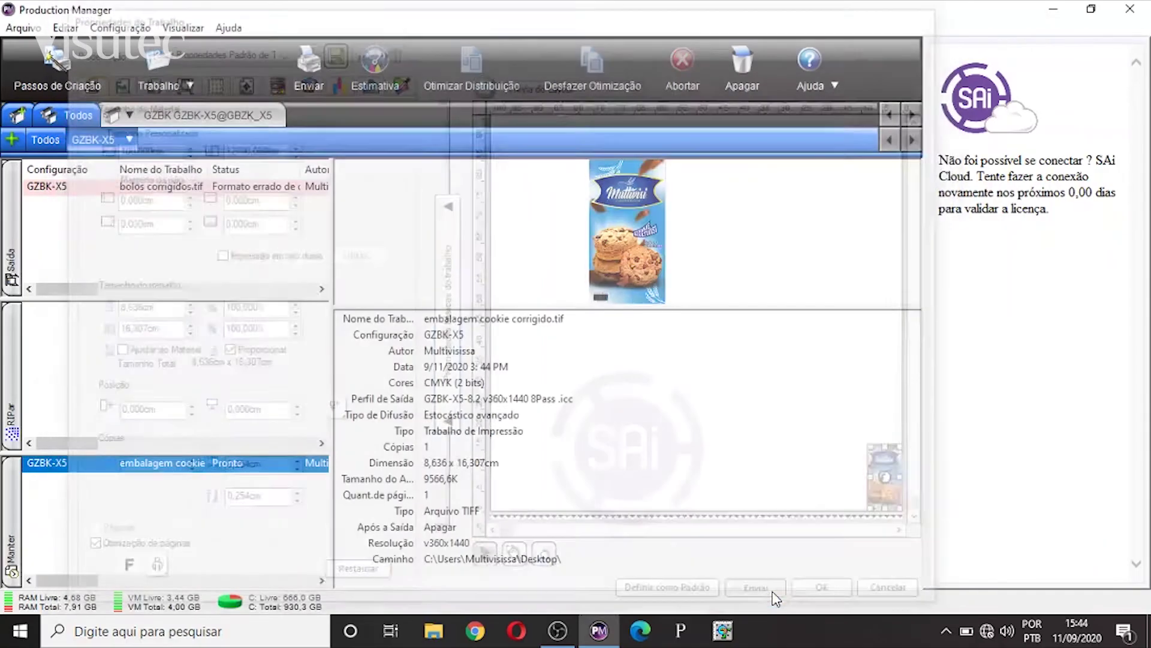